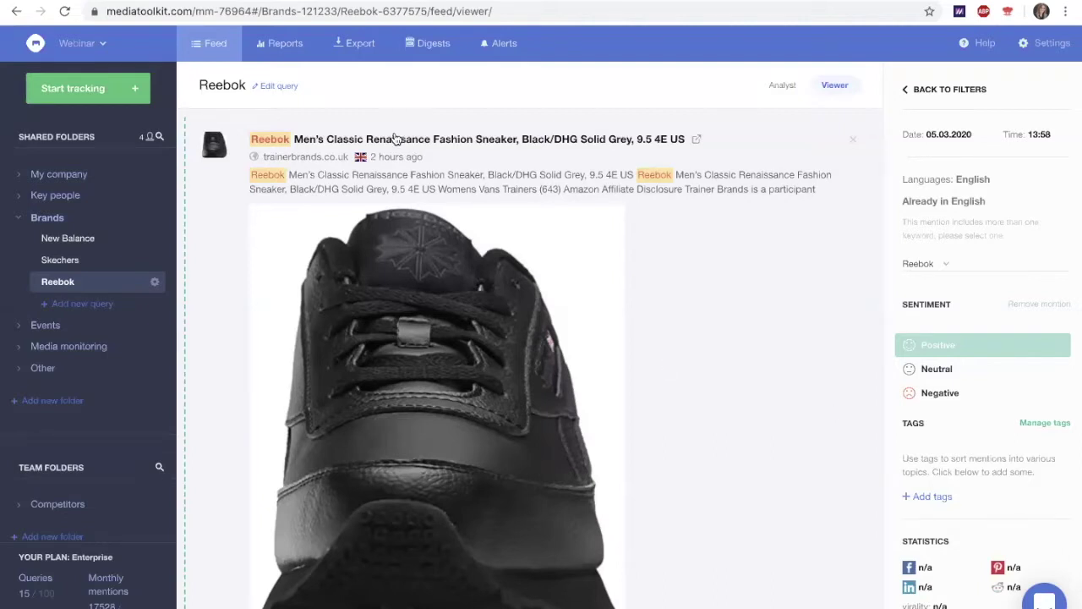
Open the Basic report and replace Reebok with New Balance from the Brands folder as the topic to analyze.
{"action": "left_click", "coordinate": [286, 46]}
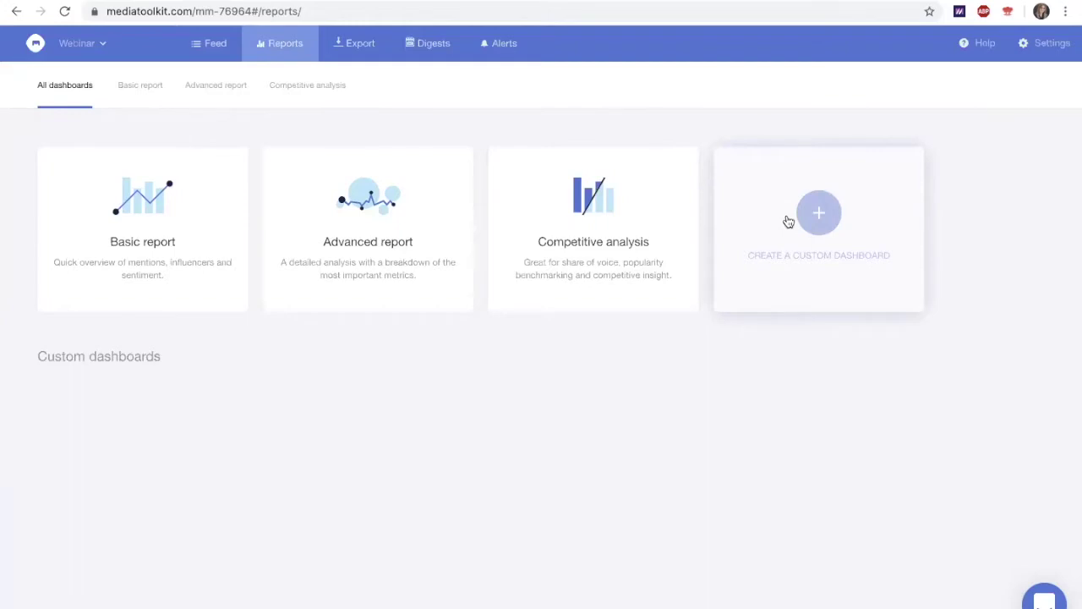
{"action": "left_click", "coordinate": [129, 245]}
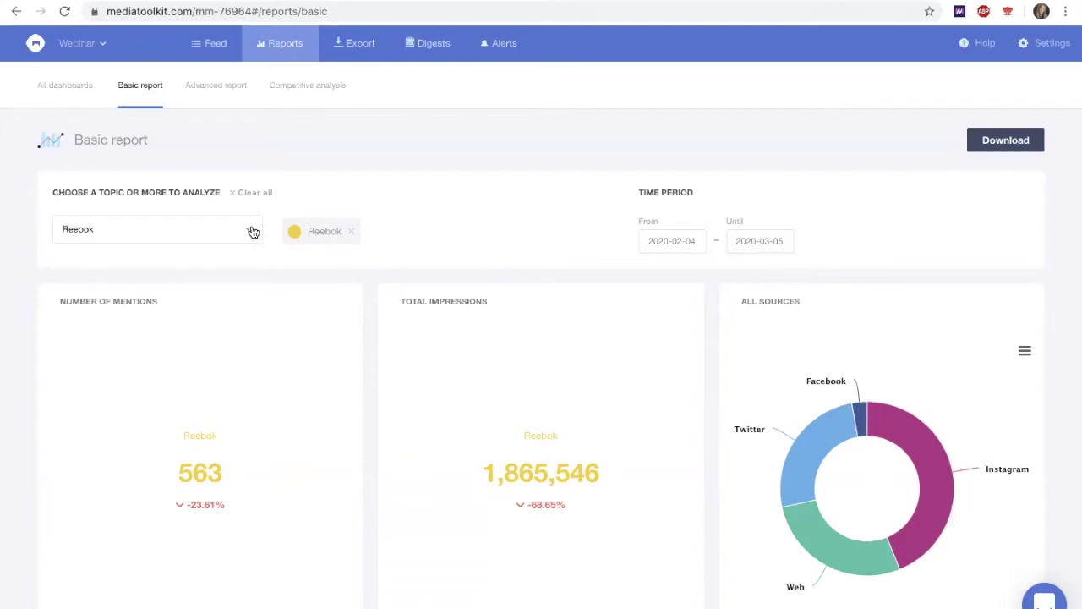
{"action": "left_click", "coordinate": [252, 231]}
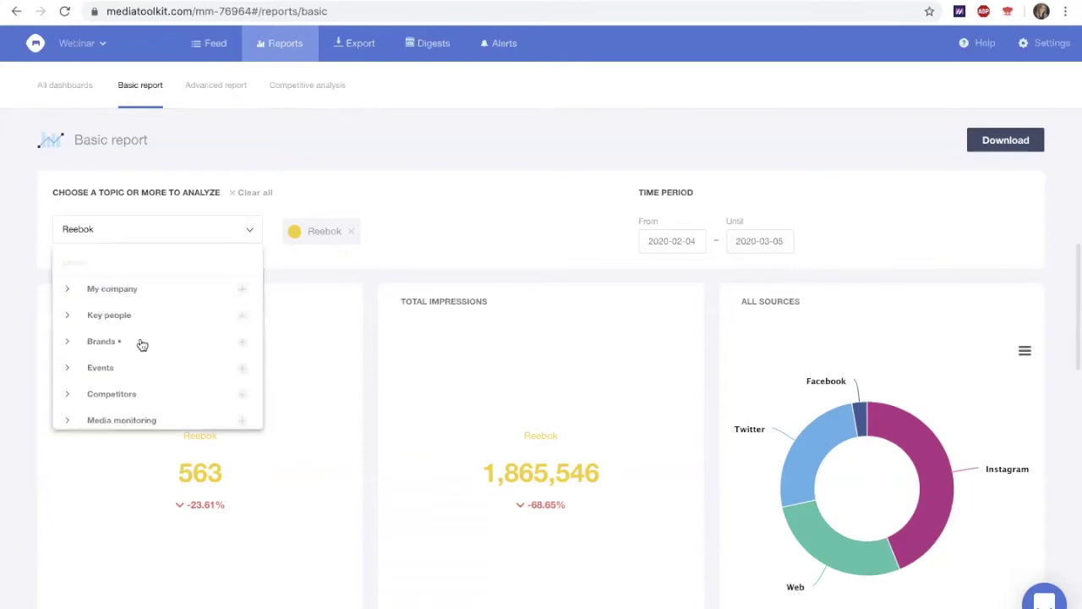
{"action": "left_click", "coordinate": [68, 342]}
{"action": "left_click", "coordinate": [133, 374]}
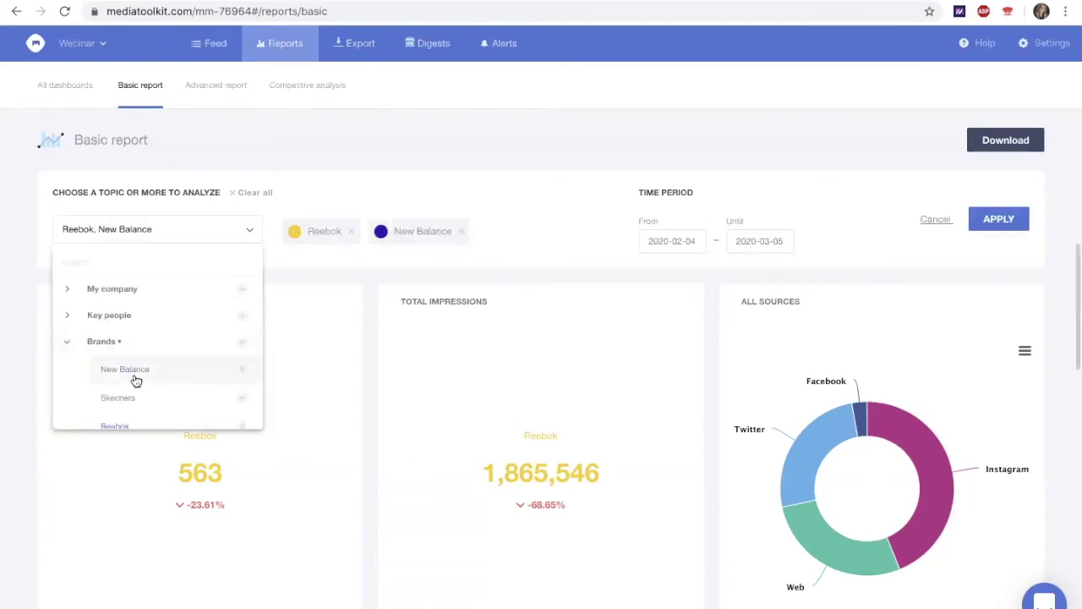
{"action": "left_click", "coordinate": [350, 231]}
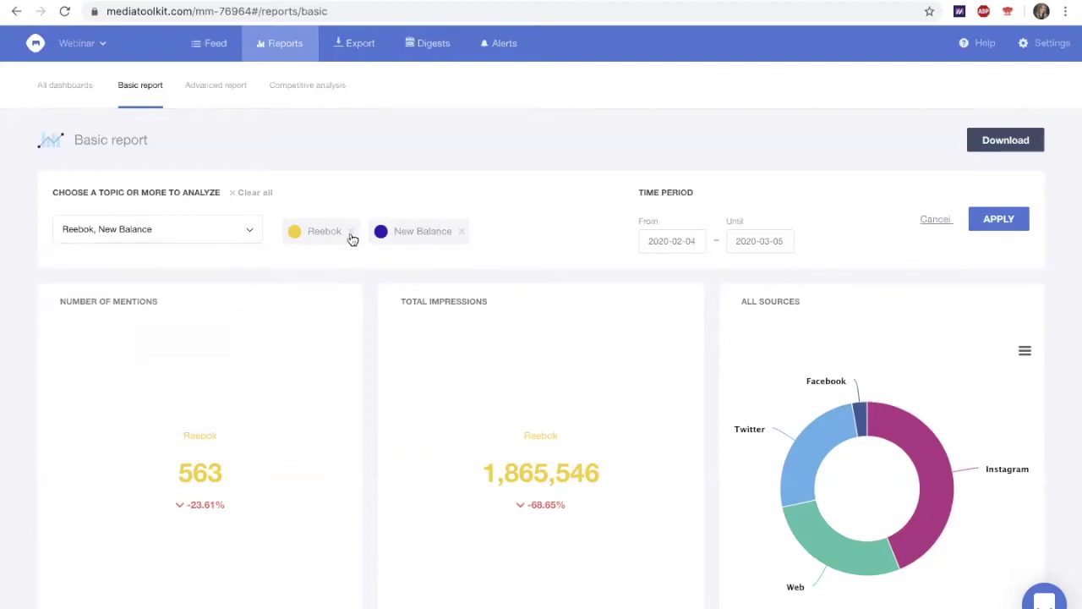
{"action": "left_click", "coordinate": [351, 231]}
Set the report's time period to 2020-02-01 through 2020-02-29 and apply the changes.
{"action": "left_click", "coordinate": [682, 242]}
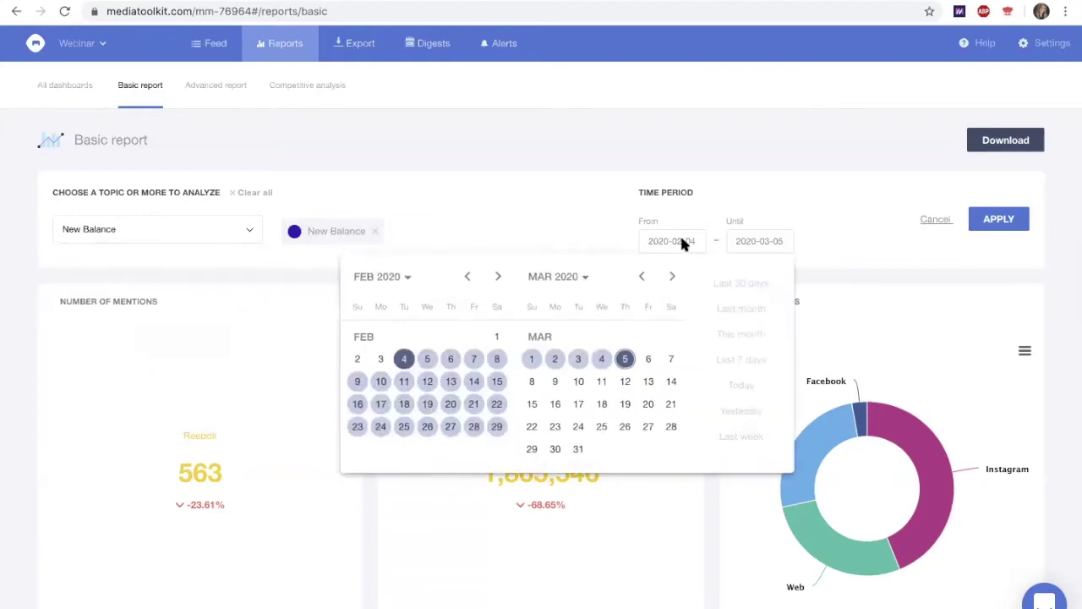
{"action": "left_click", "coordinate": [497, 338]}
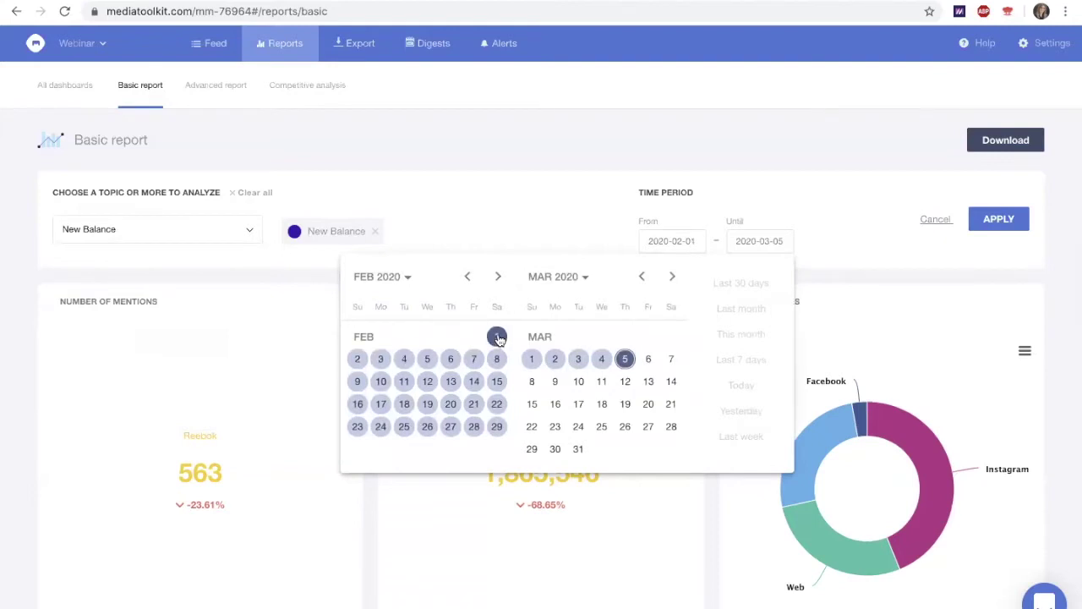
{"action": "left_click", "coordinate": [642, 277]}
{"action": "left_click", "coordinate": [670, 426]}
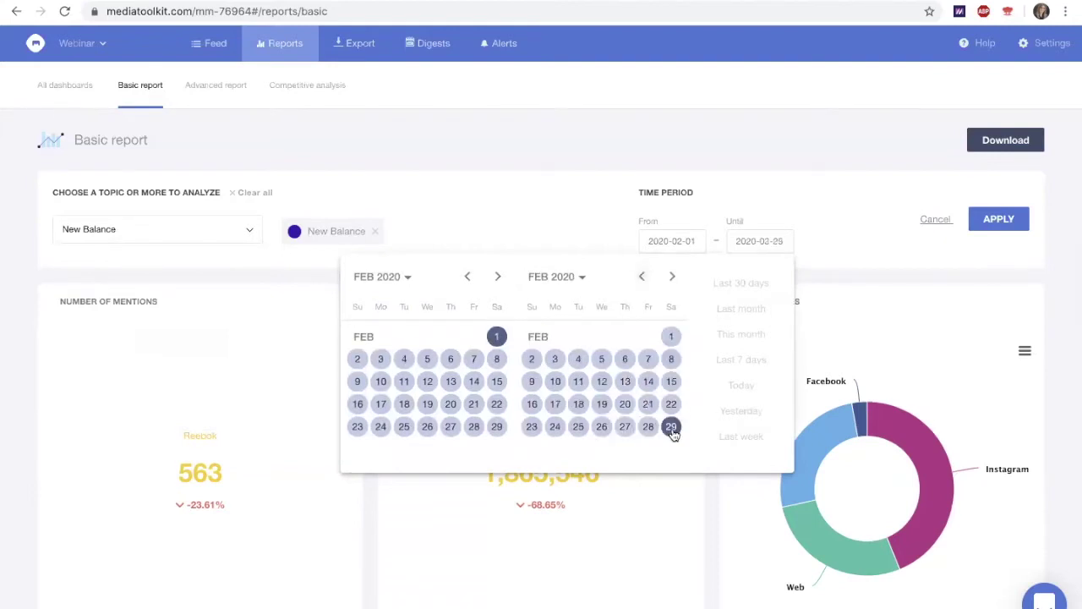
{"action": "left_click", "coordinate": [998, 220]}
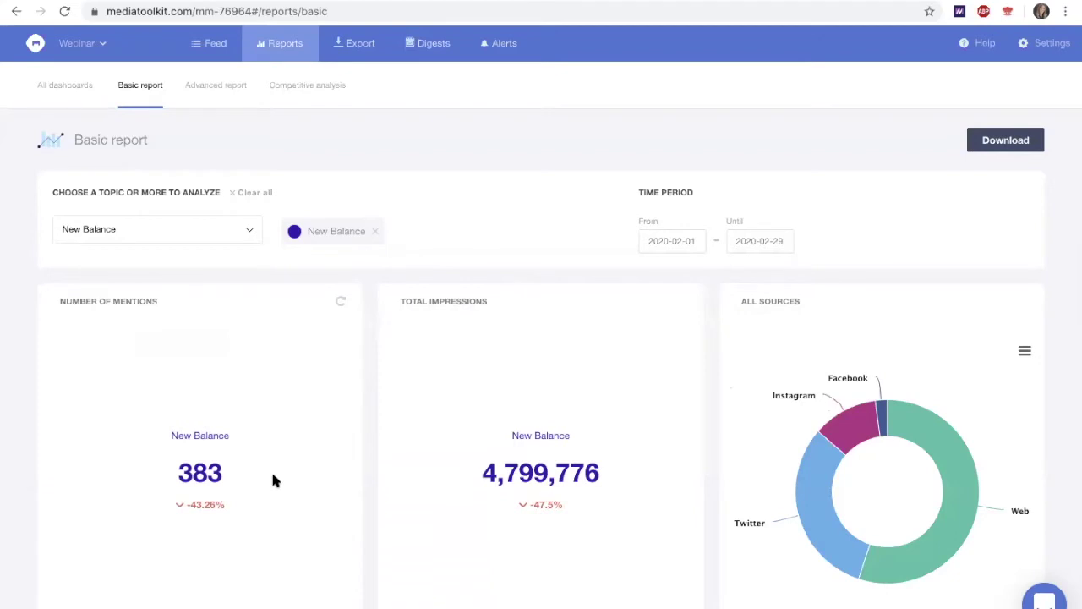
Check the change in number of mentions and the Twitter, Instagram and Web shares in the All sources chart.
{"action": "mouse_move", "coordinate": [203, 512]}
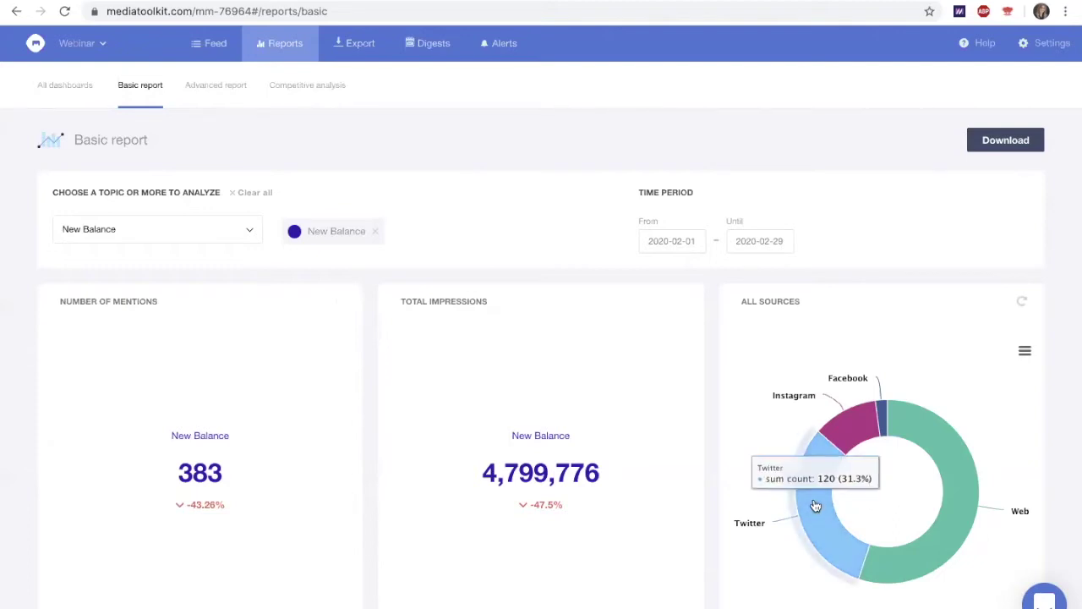
{"action": "mouse_move", "coordinate": [855, 425]}
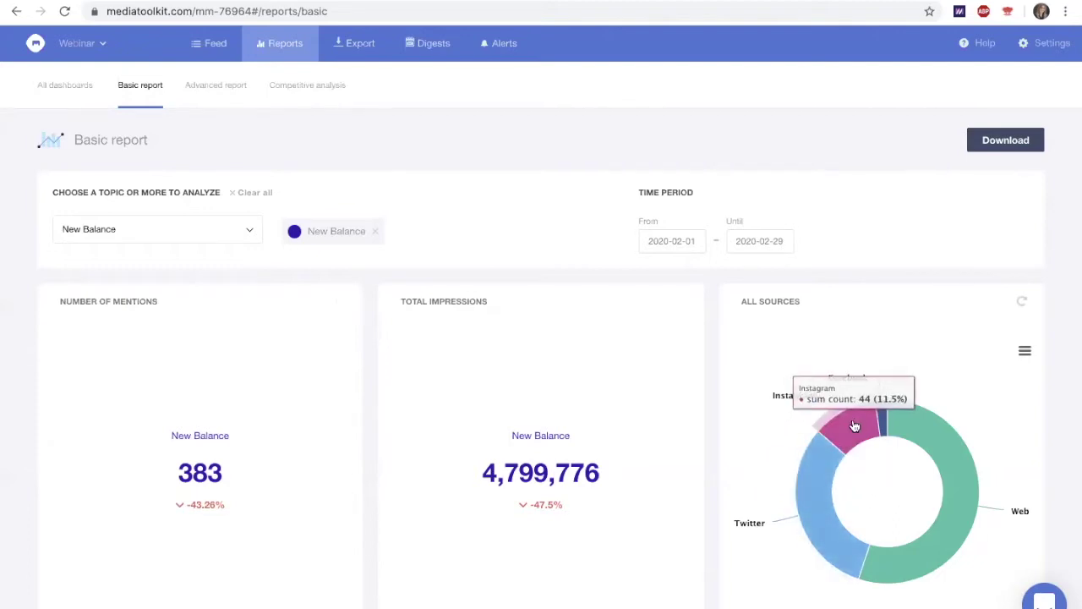
{"action": "mouse_move", "coordinate": [908, 423]}
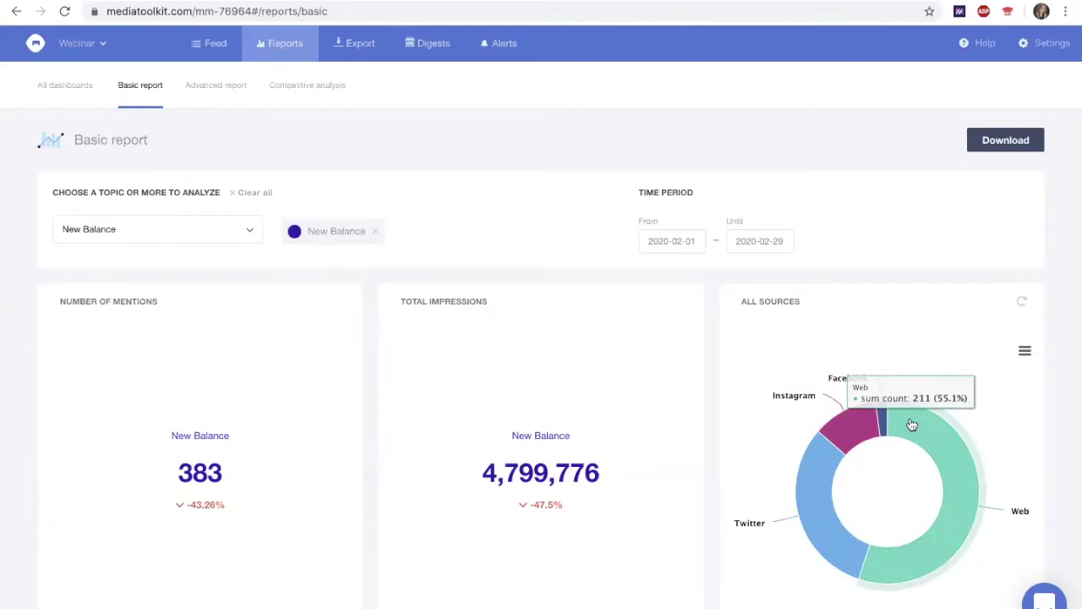
{"action": "left_click", "coordinate": [1024, 351]}
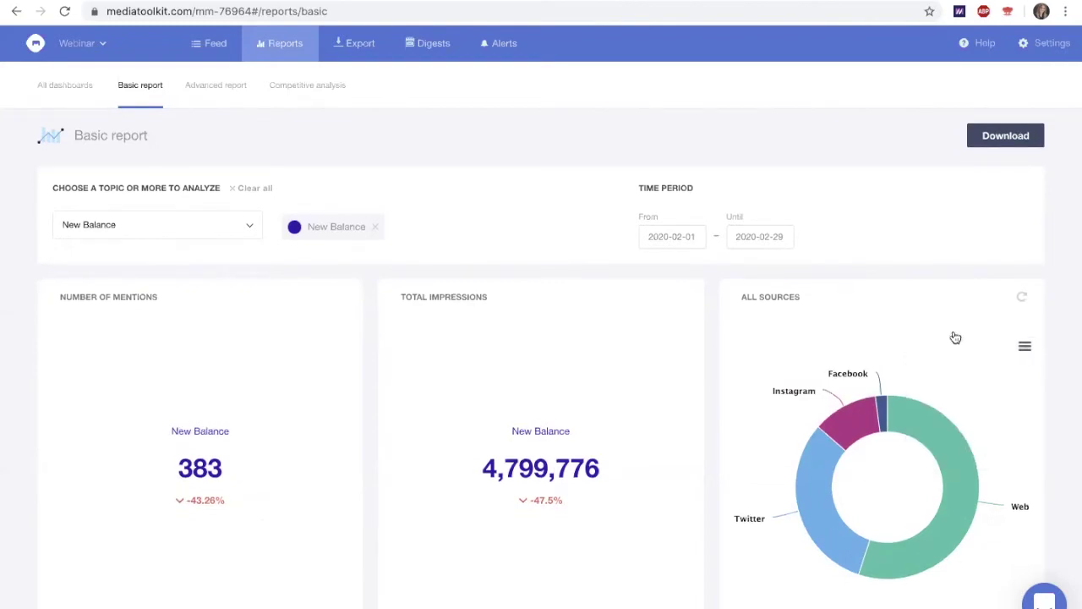
Open the New Balance mentions behind the February 5 peak in the Mentions over time chart and read through them.
{"action": "scroll", "coordinate": [953, 330], "scroll_direction": "down", "scroll_amount": 3}
{"action": "scroll", "coordinate": [953, 336], "scroll_direction": "down", "scroll_amount": 3}
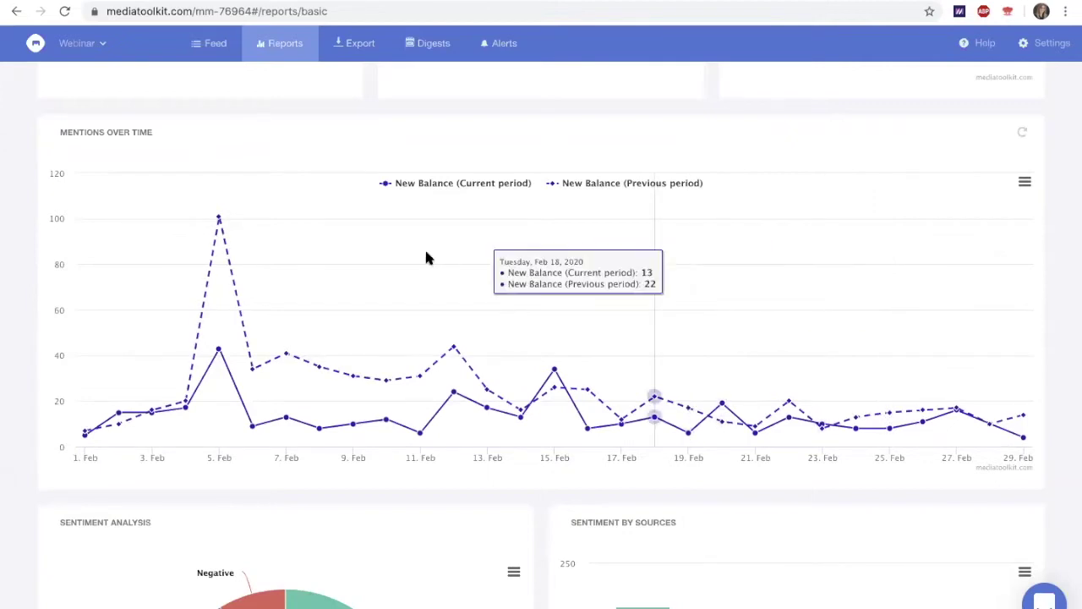
{"action": "mouse_move", "coordinate": [219, 287]}
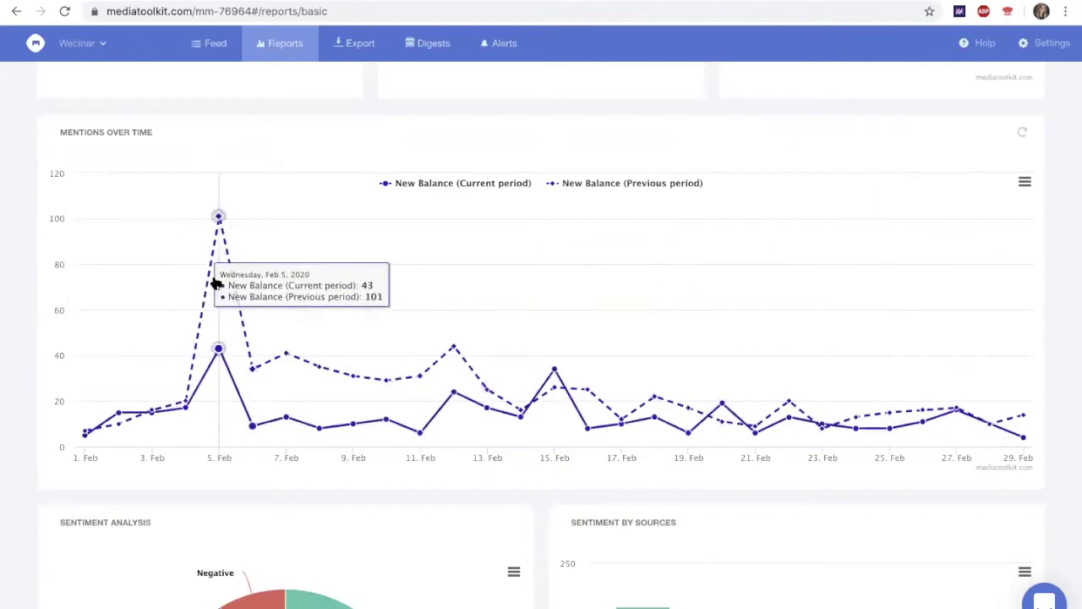
{"action": "left_click", "coordinate": [219, 350]}
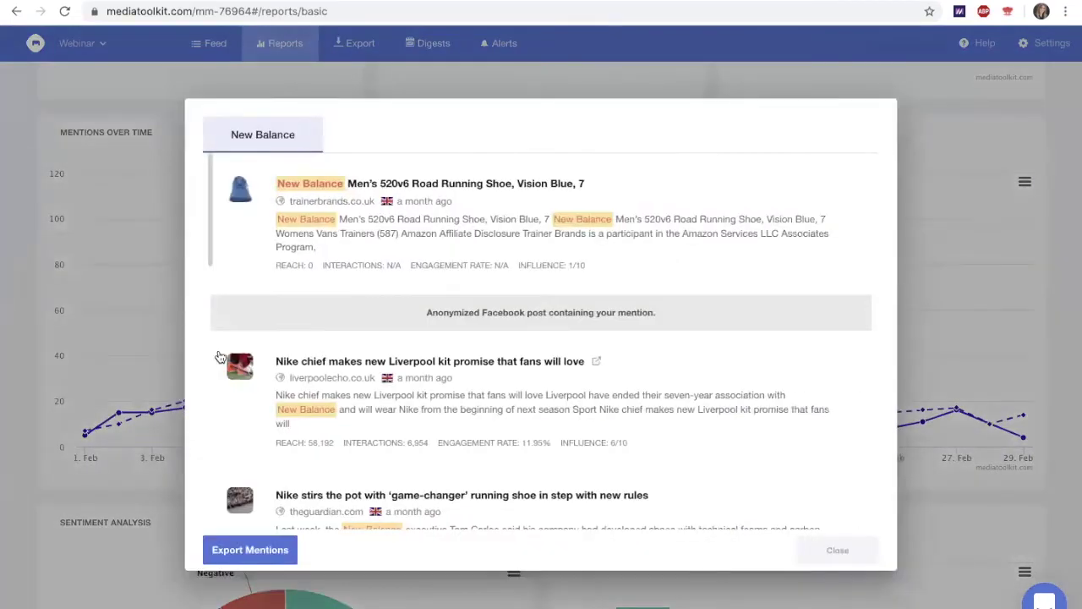
{"action": "scroll", "coordinate": [437, 330], "scroll_direction": "down", "scroll_amount": 5}
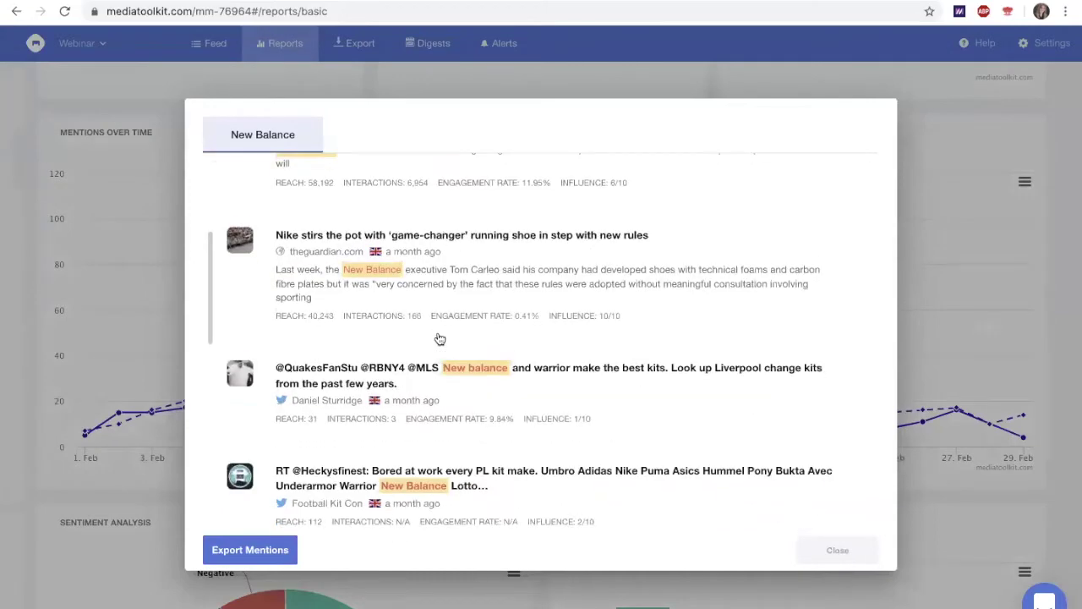
View the export options for the February 5 mentions, then close them and the mentions list without exporting.
{"action": "left_click", "coordinate": [265, 549]}
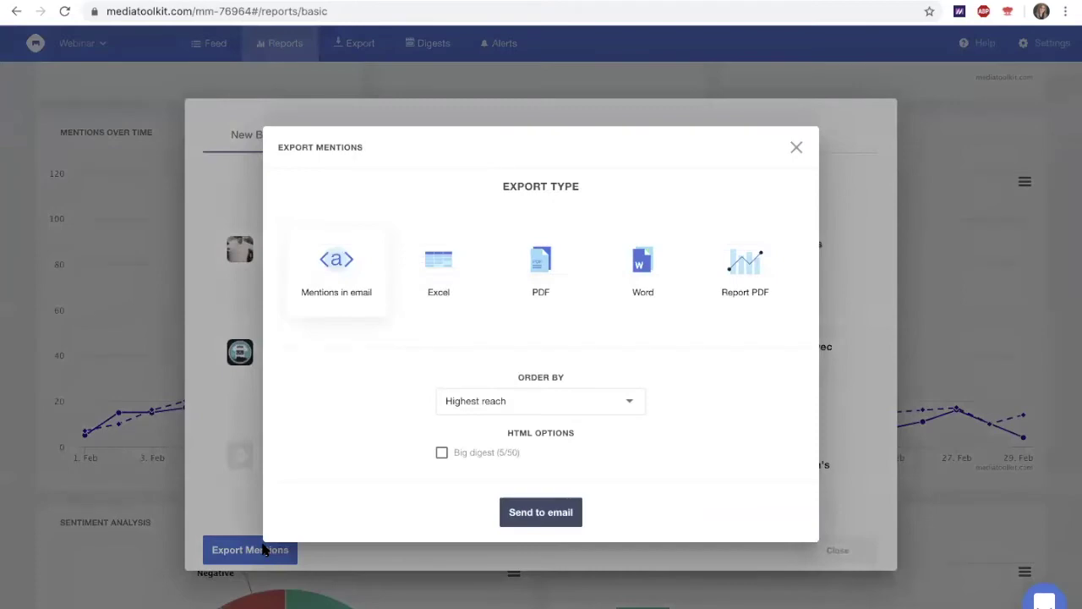
{"action": "left_click", "coordinate": [796, 149]}
{"action": "left_click", "coordinate": [833, 551]}
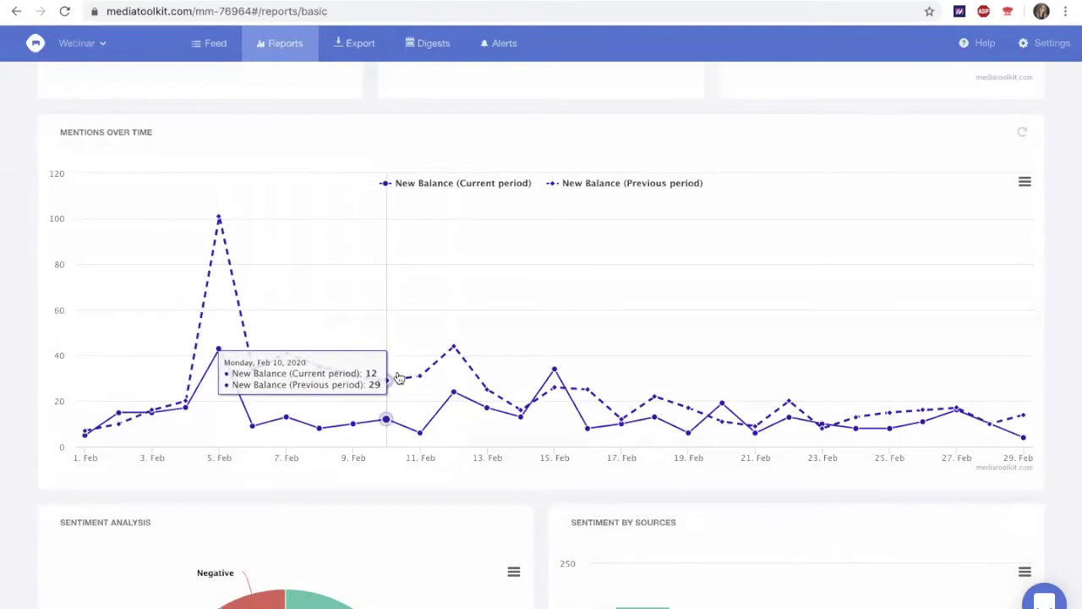
Examine the Sentiment analysis and Sentiment by sources charts and the per-country mentions on the Locations map.
{"action": "scroll", "coordinate": [399, 378], "scroll_direction": "down", "scroll_amount": 3}
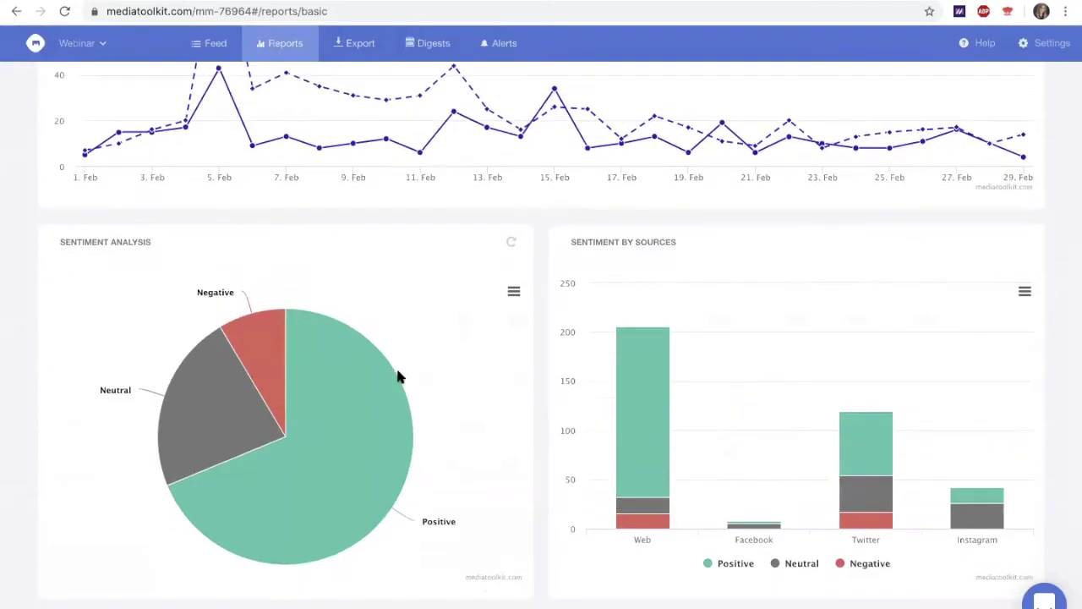
{"action": "mouse_move", "coordinate": [288, 468]}
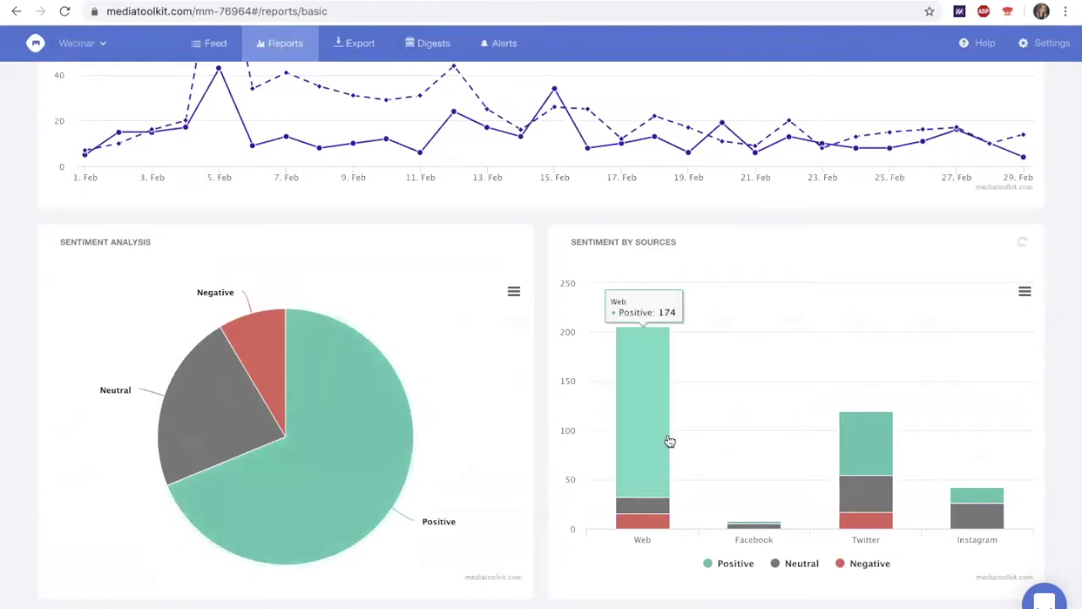
{"action": "scroll", "coordinate": [722, 425], "scroll_direction": "down", "scroll_amount": 3}
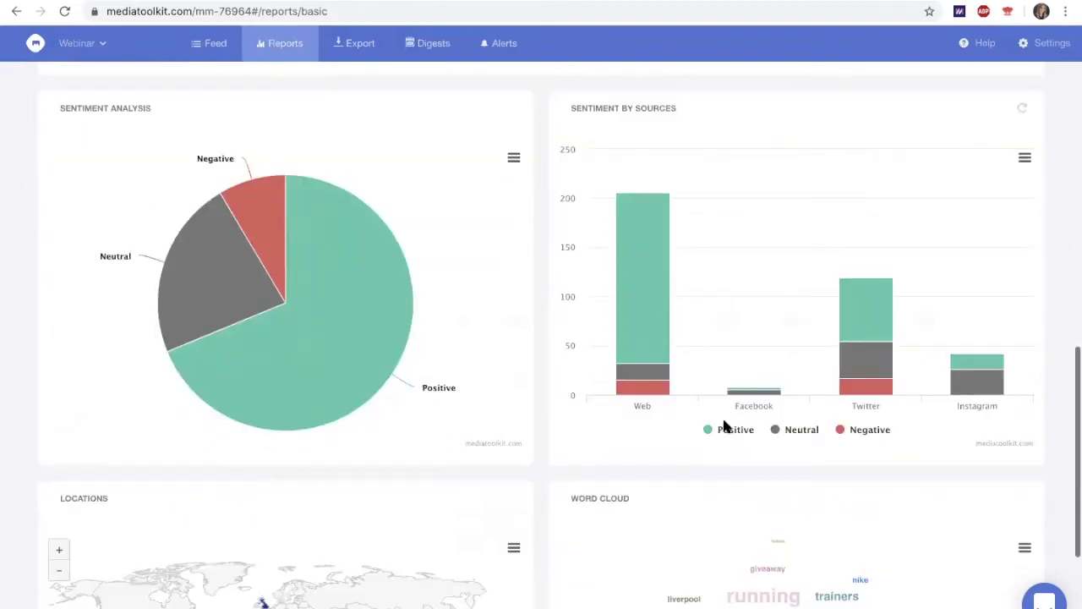
{"action": "scroll", "coordinate": [721, 416], "scroll_direction": "down", "scroll_amount": 5}
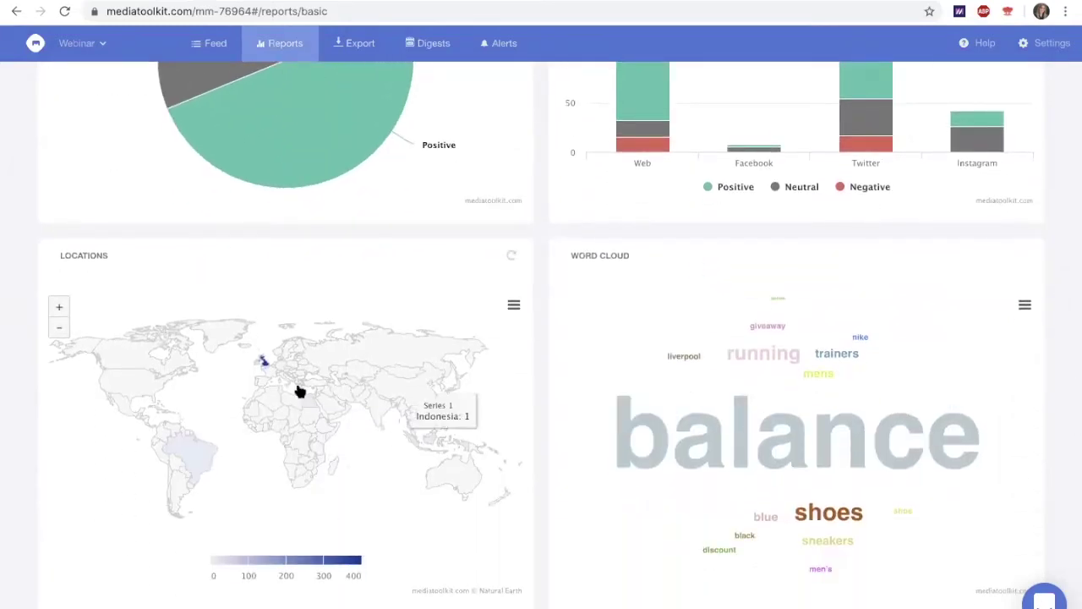
{"action": "mouse_move", "coordinate": [240, 386]}
{"action": "mouse_move", "coordinate": [193, 459]}
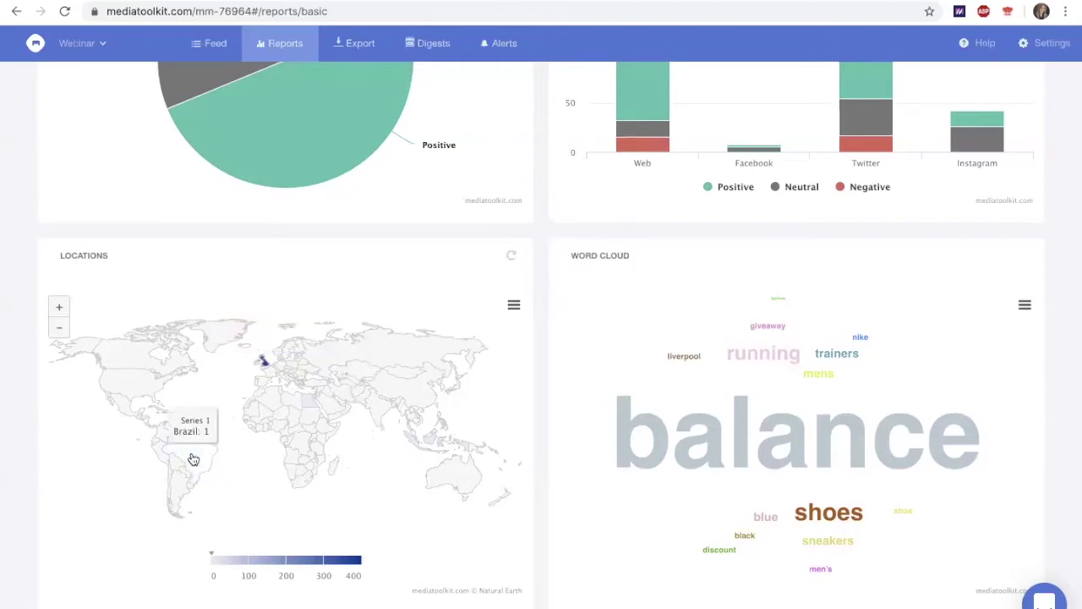
Open the mentions behind the word "running" in the word cloud, read through them and close the list.
{"action": "mouse_move", "coordinate": [668, 431]}
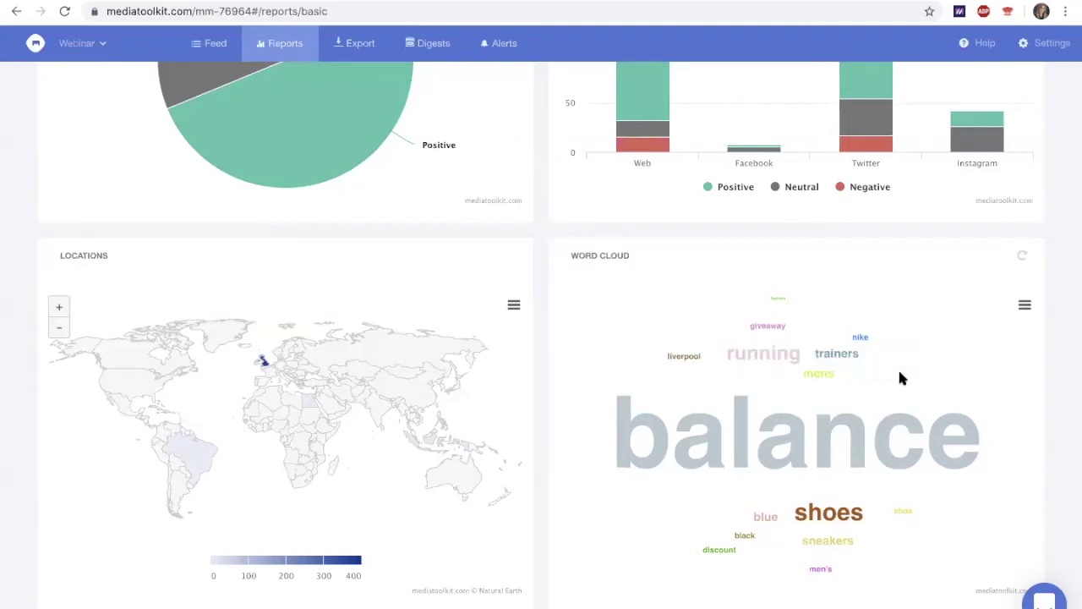
{"action": "mouse_move", "coordinate": [775, 362]}
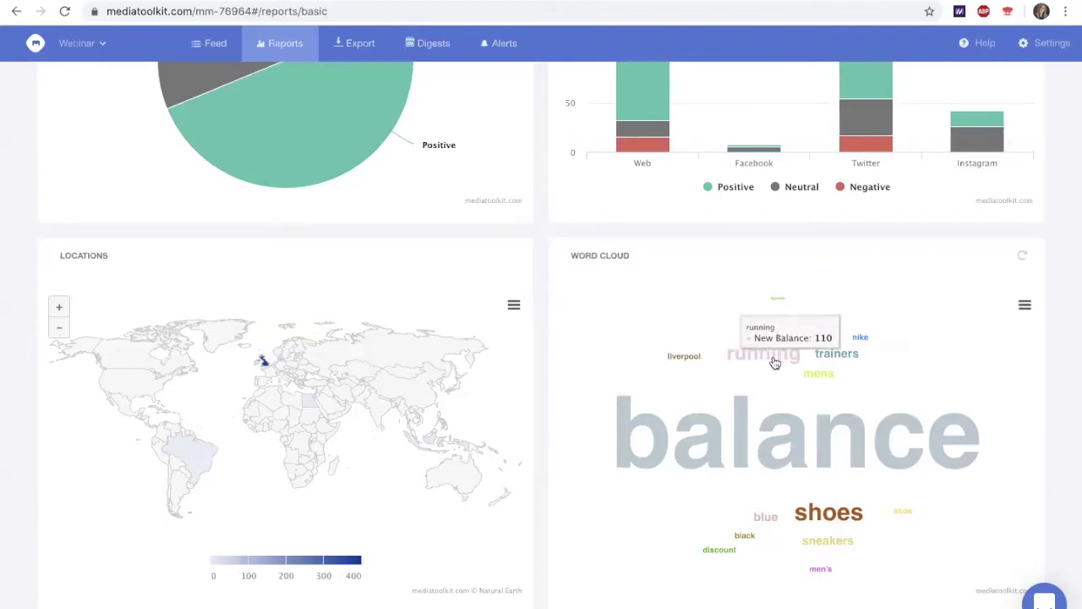
{"action": "left_click", "coordinate": [774, 362]}
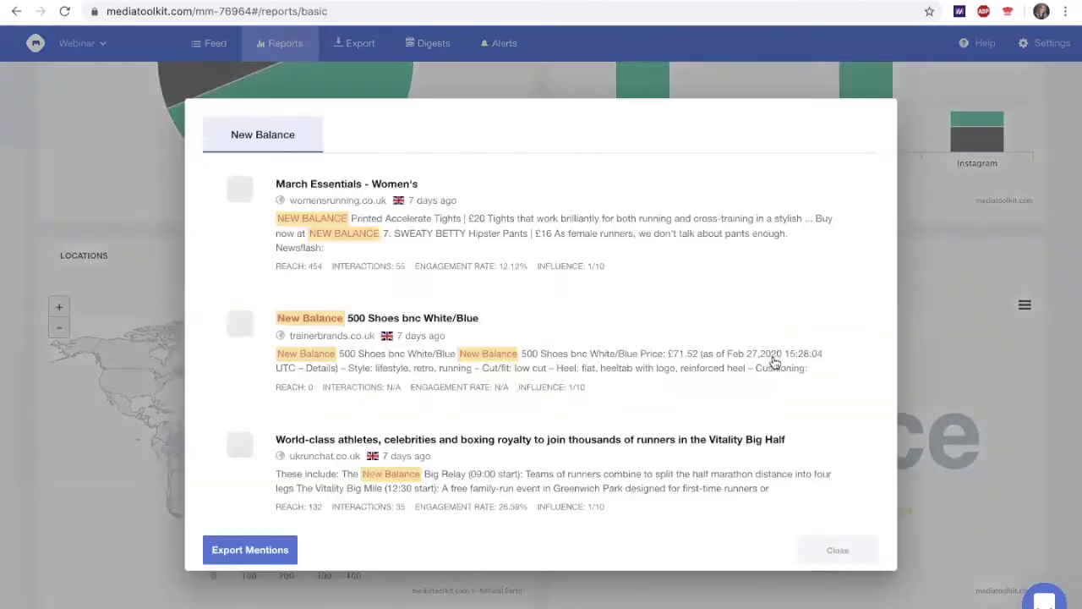
{"action": "scroll", "coordinate": [687, 303], "scroll_direction": "down", "scroll_amount": 3}
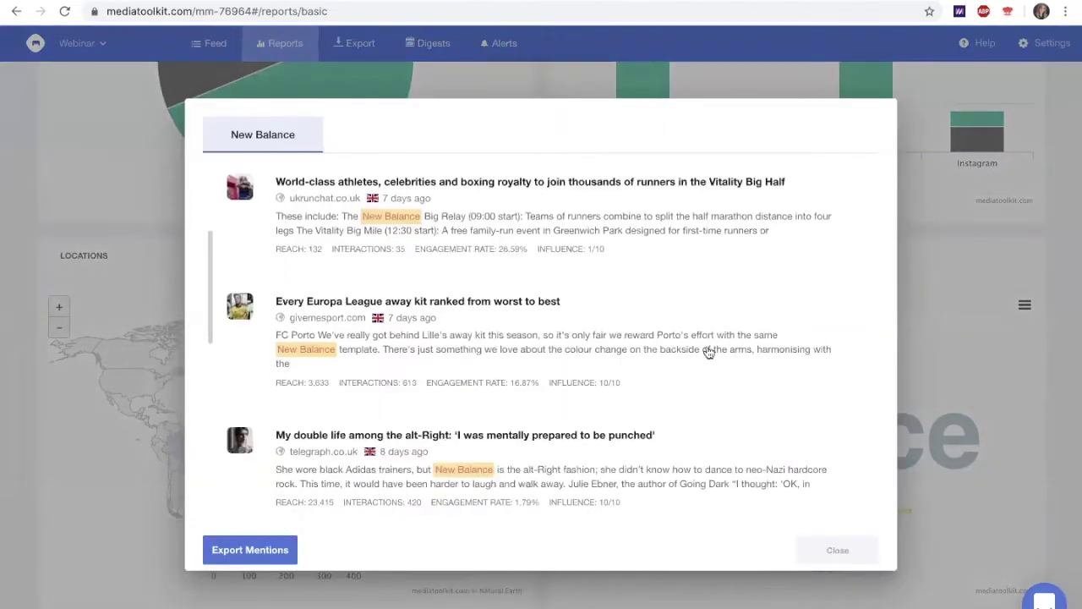
{"action": "scroll", "coordinate": [719, 364], "scroll_direction": "down", "scroll_amount": 3}
{"action": "left_click", "coordinate": [830, 549]}
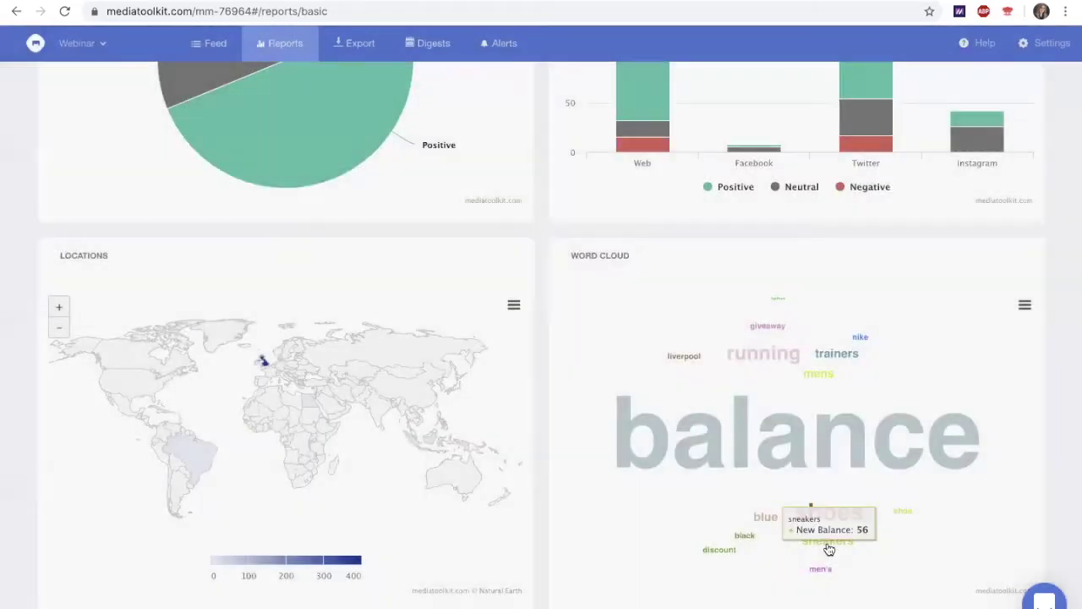
Download the Basic report as a PDF, look through its pages and close it to return to the report.
{"action": "scroll", "coordinate": [829, 550], "scroll_direction": "up", "scroll_amount": 10}
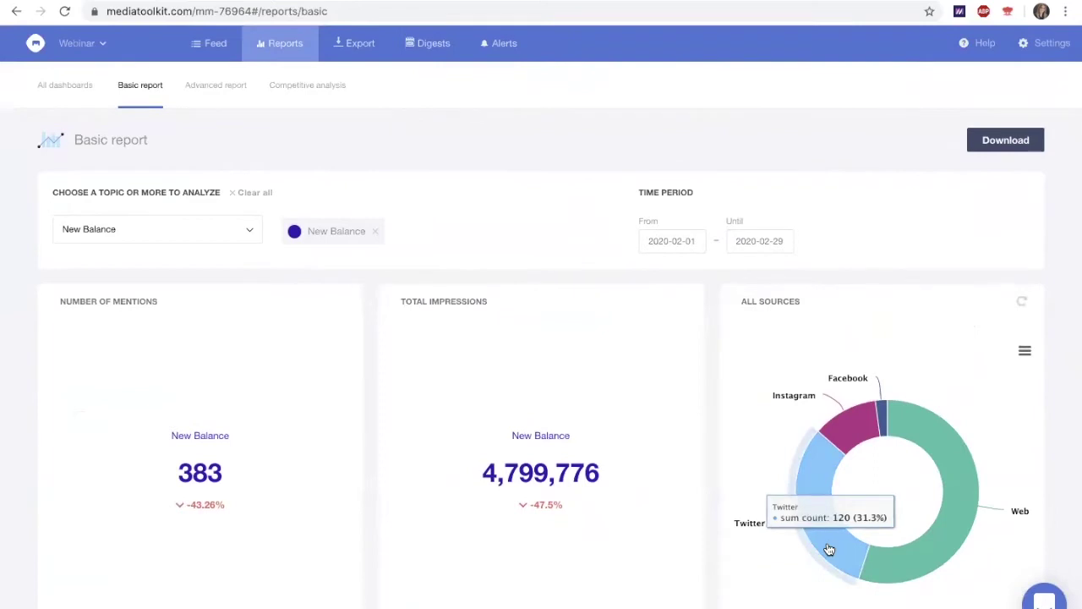
{"action": "left_click", "coordinate": [1010, 142]}
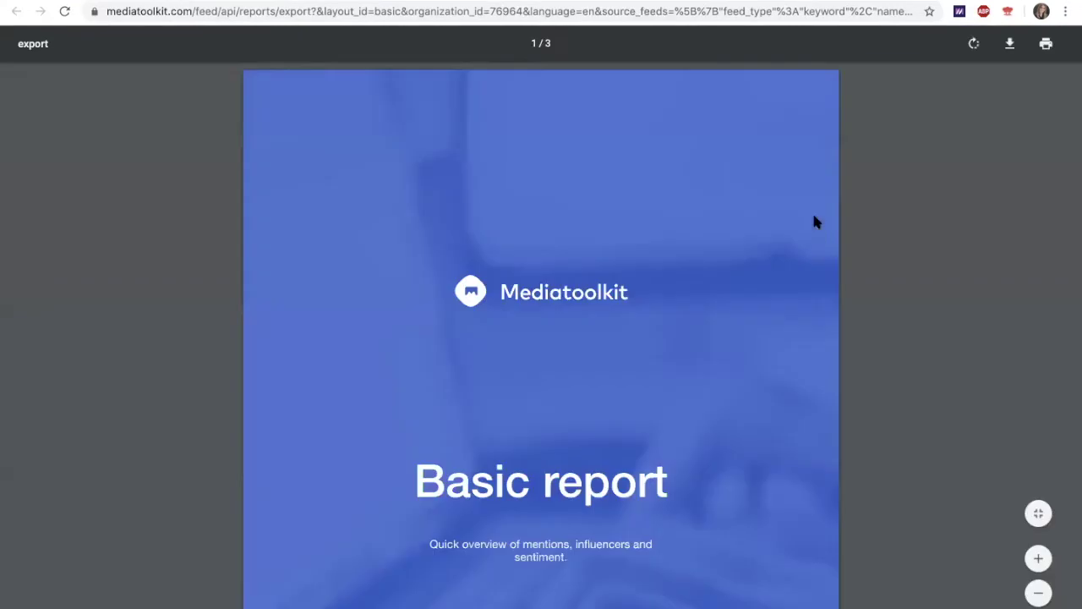
{"action": "scroll", "coordinate": [814, 222], "scroll_direction": "down", "scroll_amount": 8}
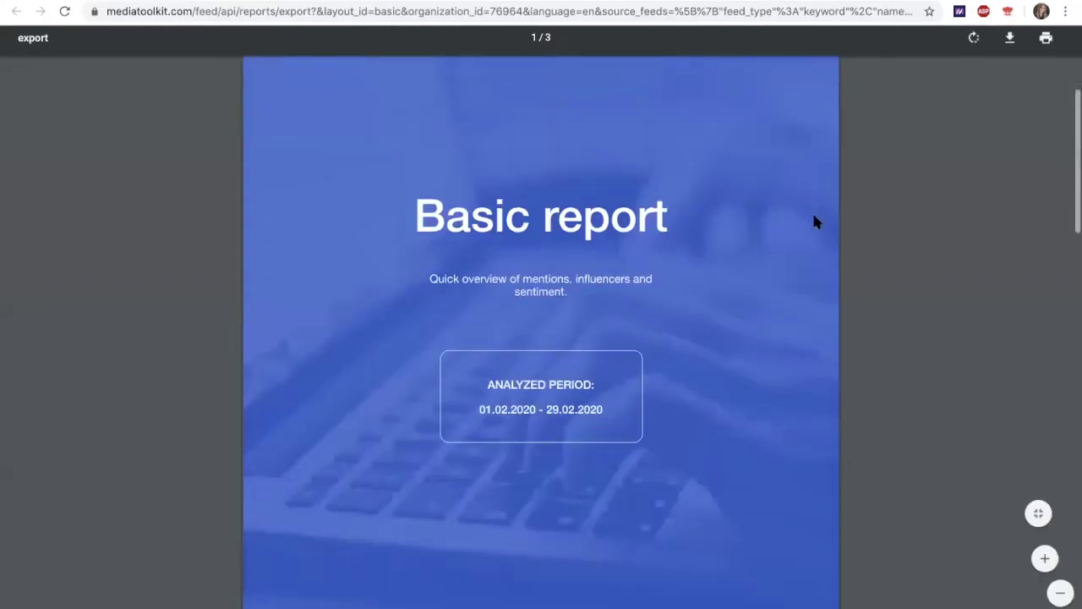
{"action": "scroll", "coordinate": [814, 222], "scroll_direction": "down", "scroll_amount": 15}
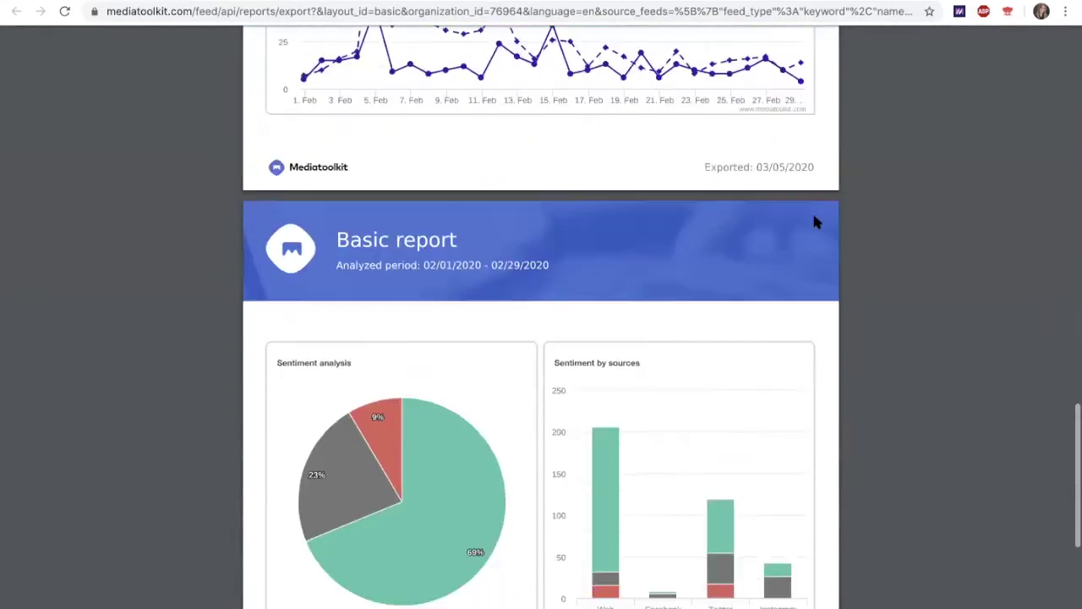
{"action": "scroll", "coordinate": [814, 221], "scroll_direction": "up", "scroll_amount": 1}
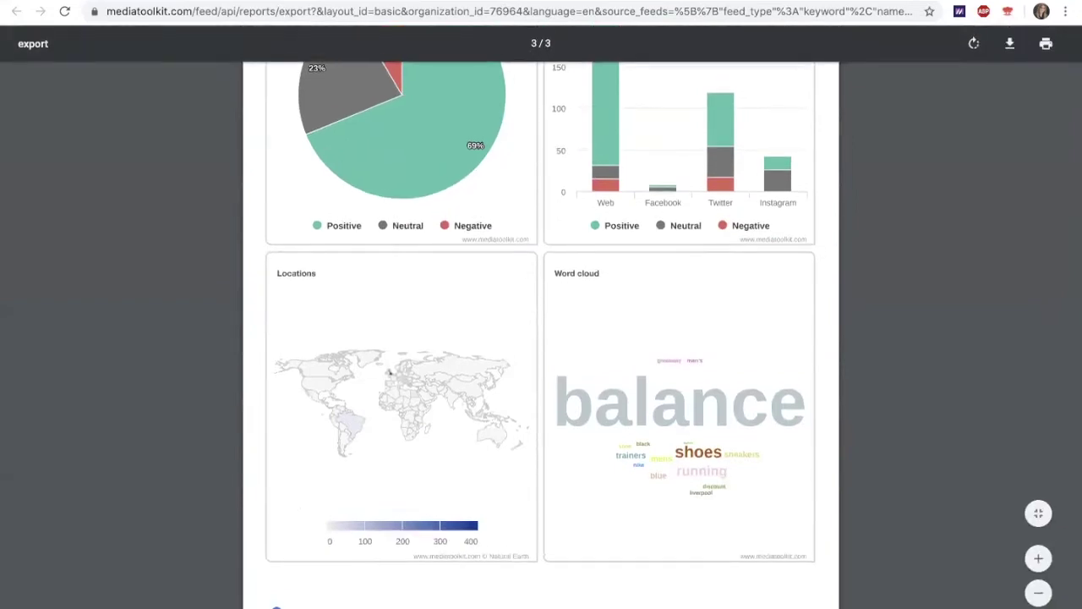
{"action": "key", "text": "ctrl+w"}
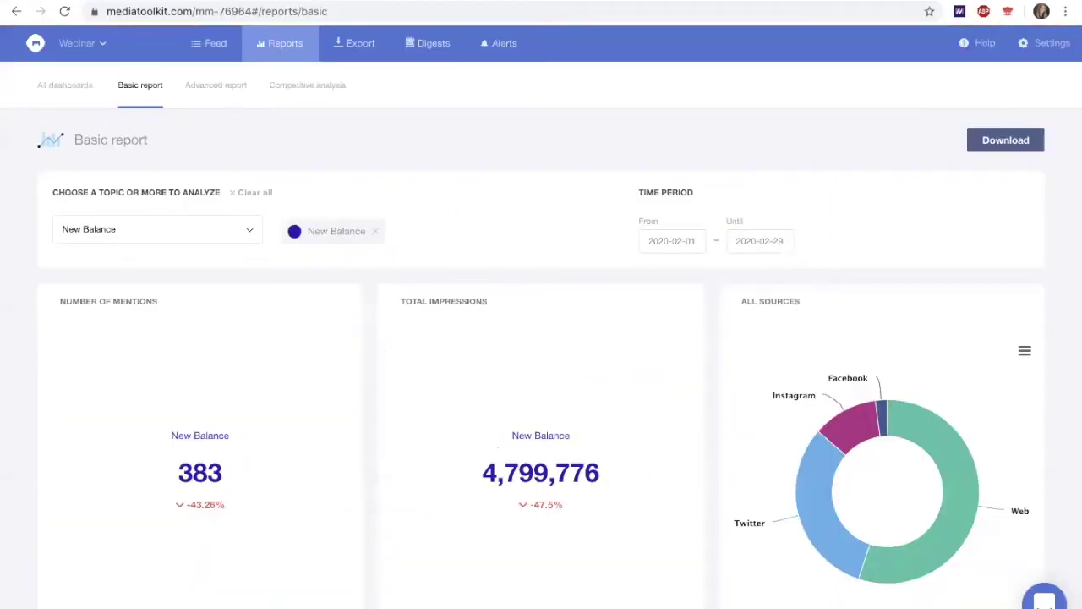
Open the Advanced report and examine mentions over time, totals, sources, mentions over time by source and the positive-negative sentiment ratio.
{"action": "left_click", "coordinate": [61, 89]}
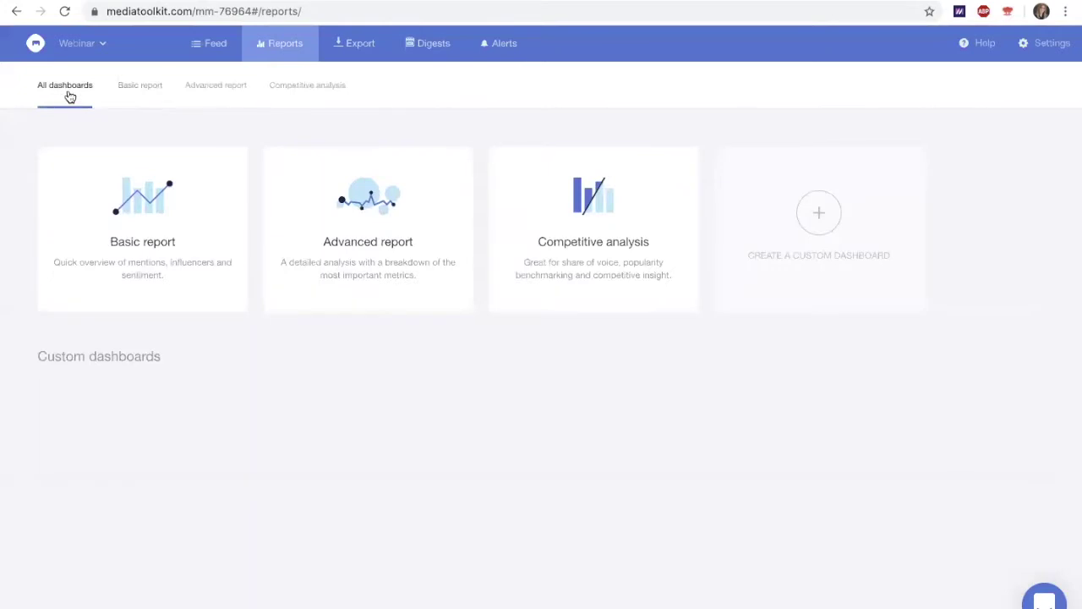
{"action": "left_click", "coordinate": [373, 226]}
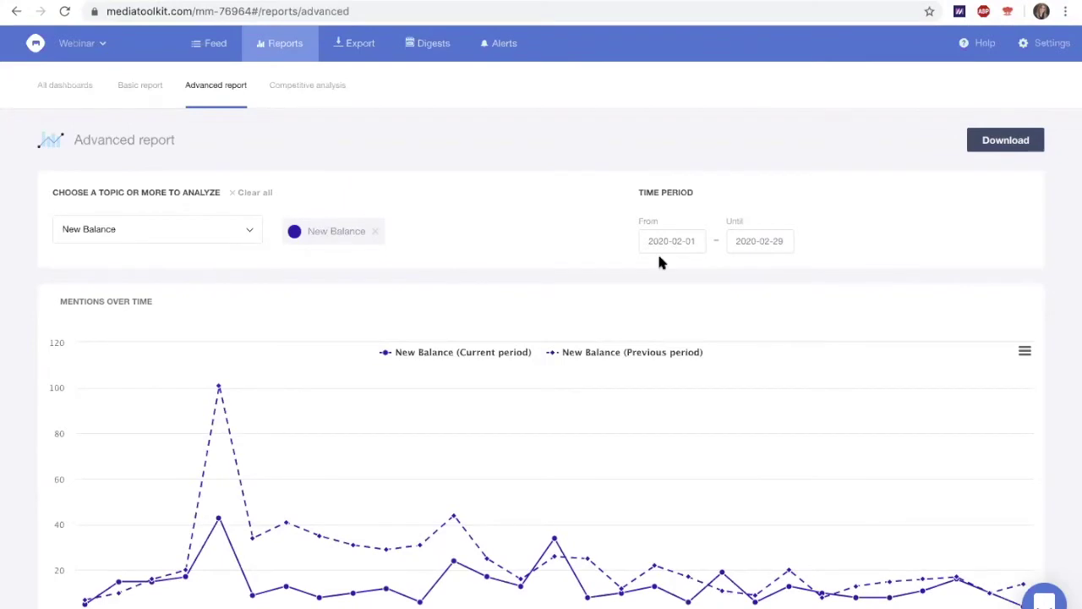
{"action": "scroll", "coordinate": [609, 328], "scroll_direction": "down", "scroll_amount": 3}
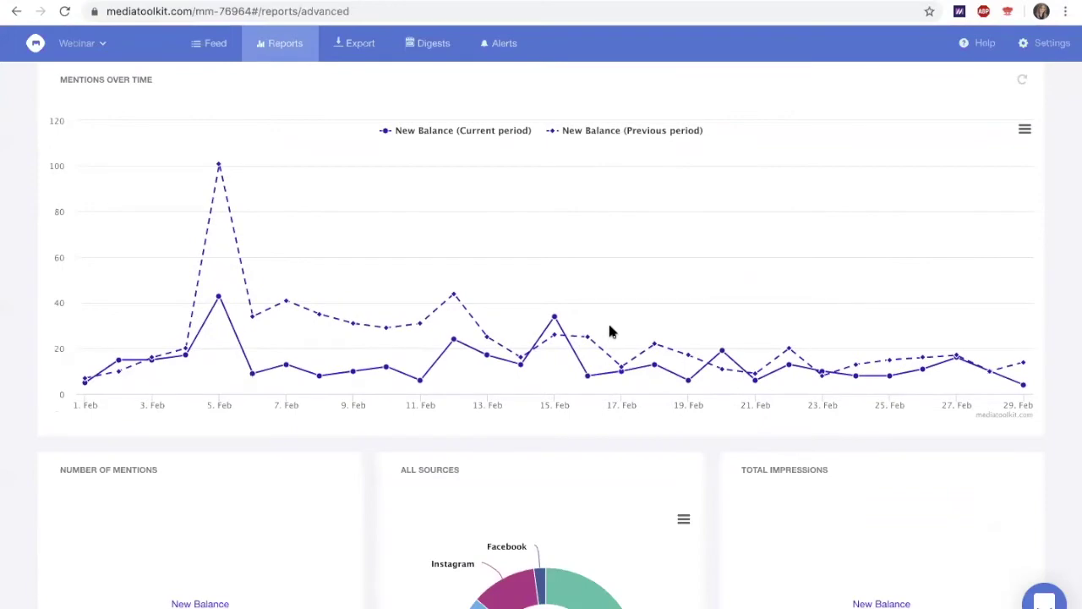
{"action": "scroll", "coordinate": [674, 270], "scroll_direction": "up", "scroll_amount": 1}
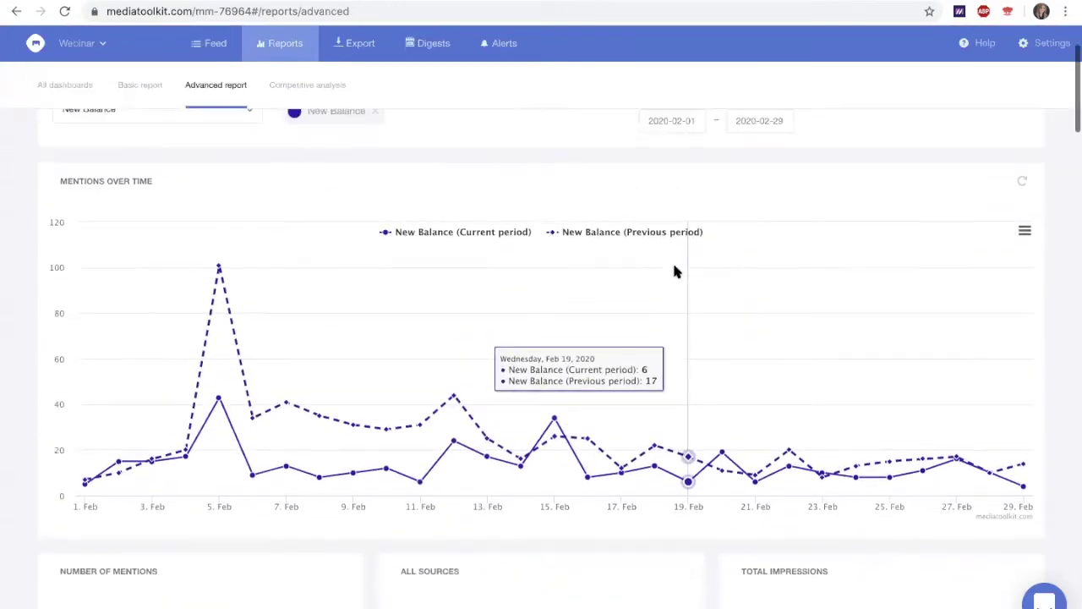
{"action": "scroll", "coordinate": [674, 270], "scroll_direction": "down", "scroll_amount": 4}
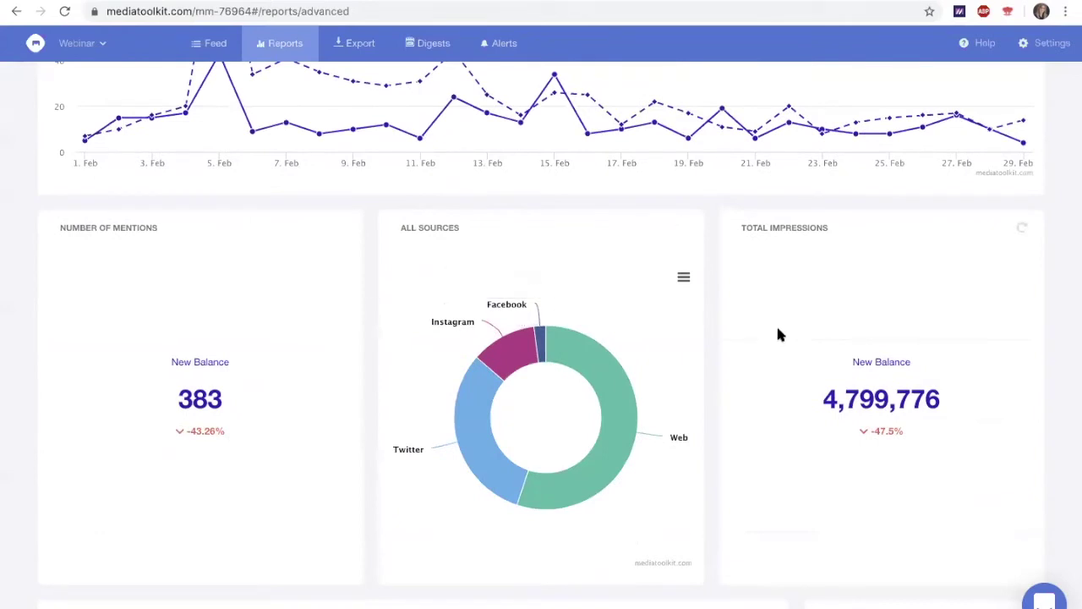
{"action": "scroll", "coordinate": [778, 332], "scroll_direction": "down", "scroll_amount": 5}
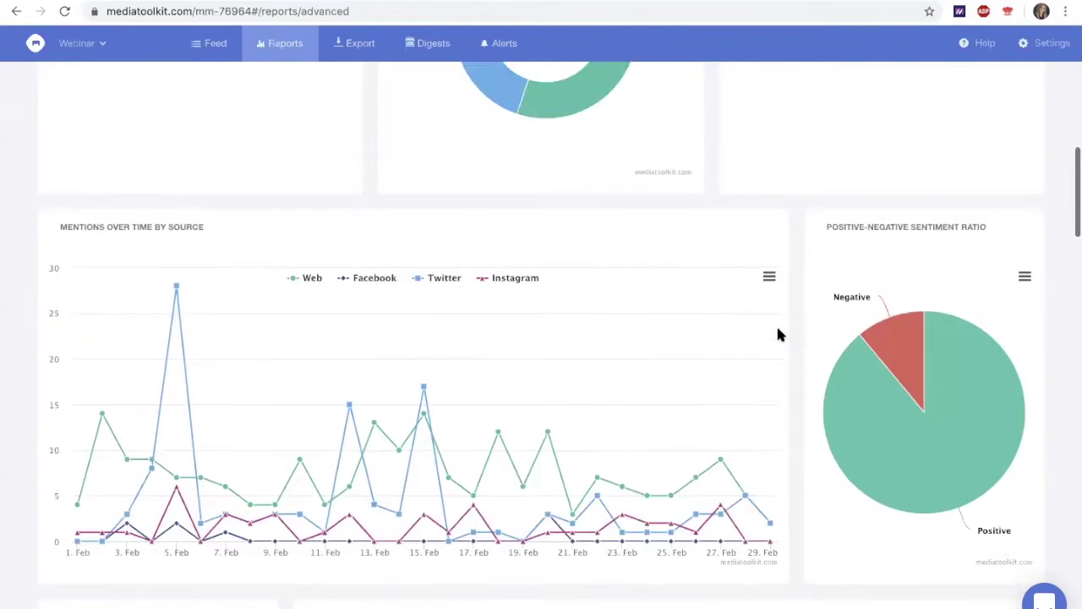
{"action": "scroll", "coordinate": [777, 332], "scroll_direction": "down", "scroll_amount": 1}
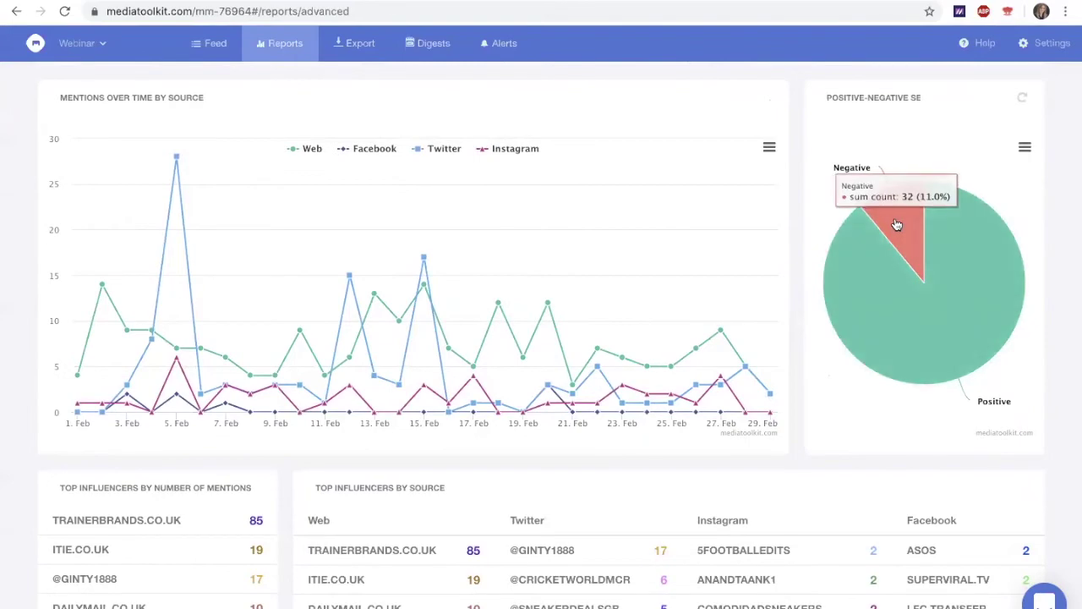
Examine the top influencers by number of mentions, by source and by reach in the Advanced report.
{"action": "scroll", "coordinate": [840, 377], "scroll_direction": "down", "scroll_amount": 3}
{"action": "scroll", "coordinate": [842, 380], "scroll_direction": "down", "scroll_amount": 1}
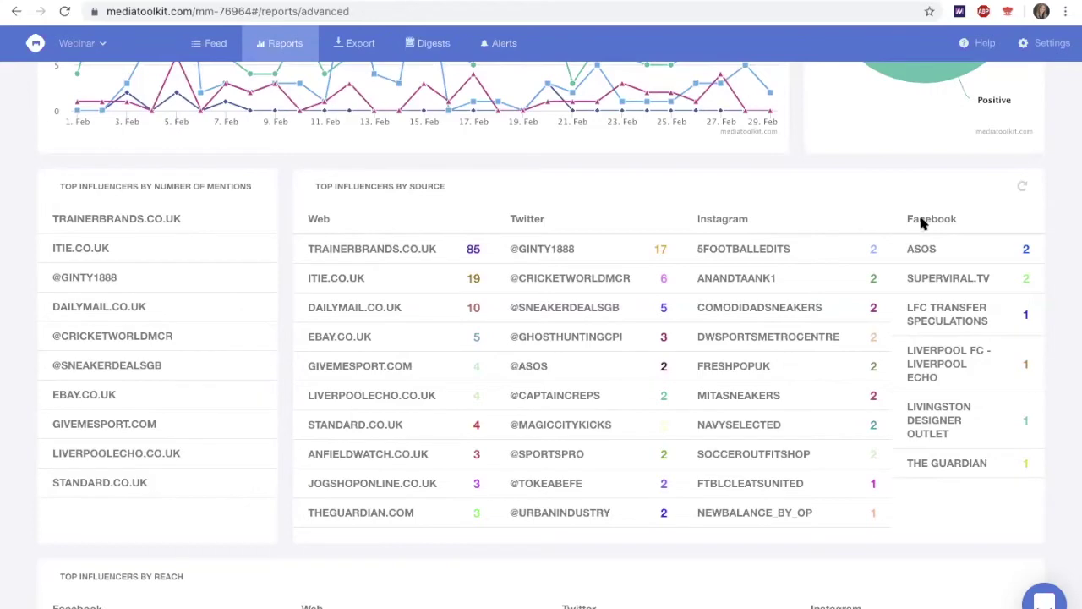
{"action": "scroll", "coordinate": [743, 289], "scroll_direction": "down", "scroll_amount": 4}
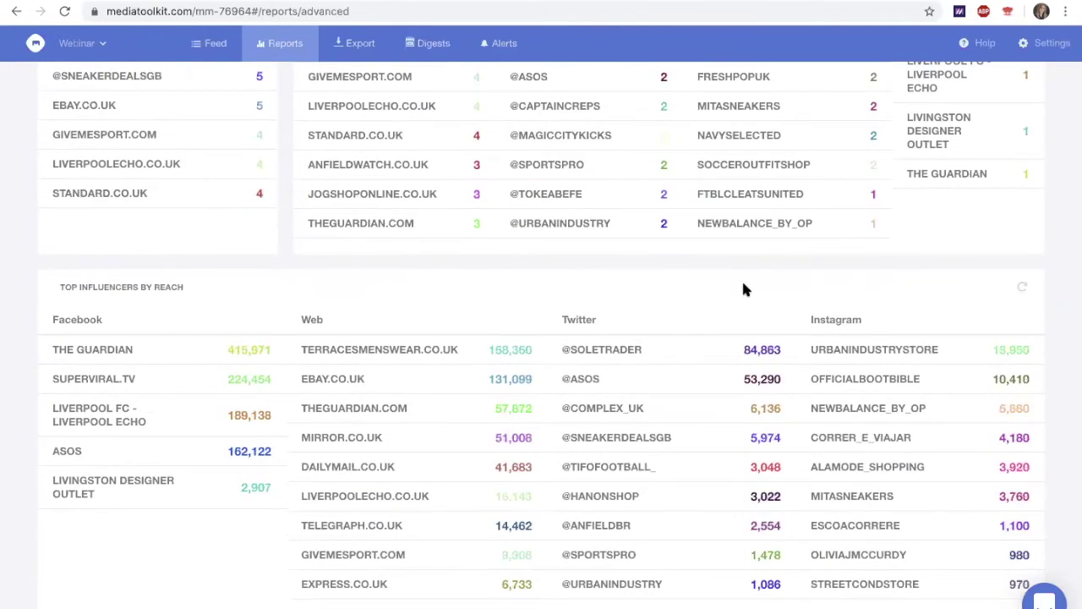
{"action": "scroll", "coordinate": [743, 289], "scroll_direction": "down", "scroll_amount": 1}
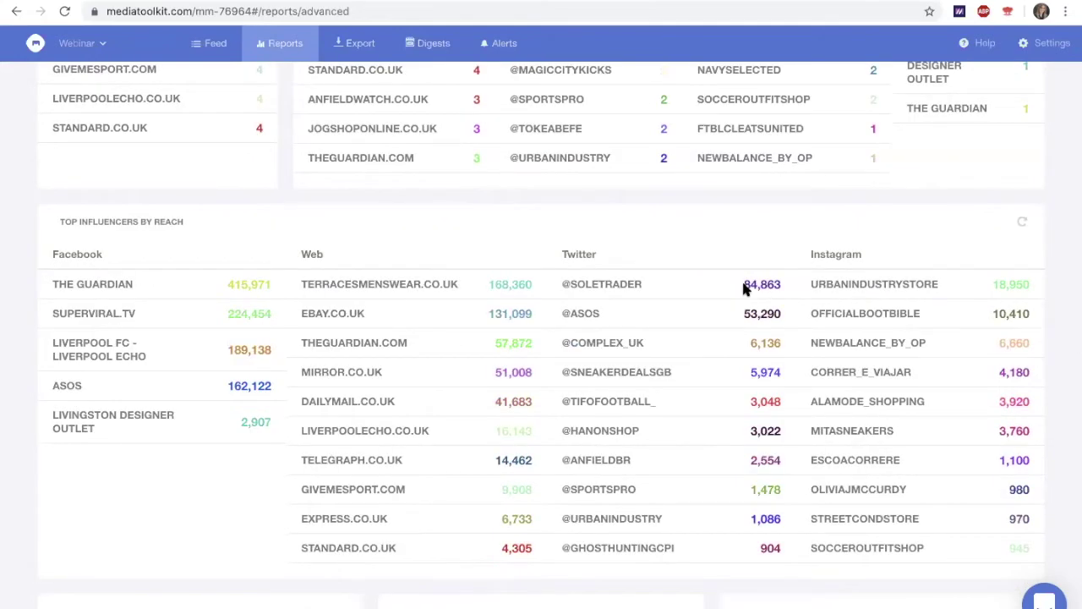
{"action": "scroll", "coordinate": [744, 289], "scroll_direction": "up", "scroll_amount": 3}
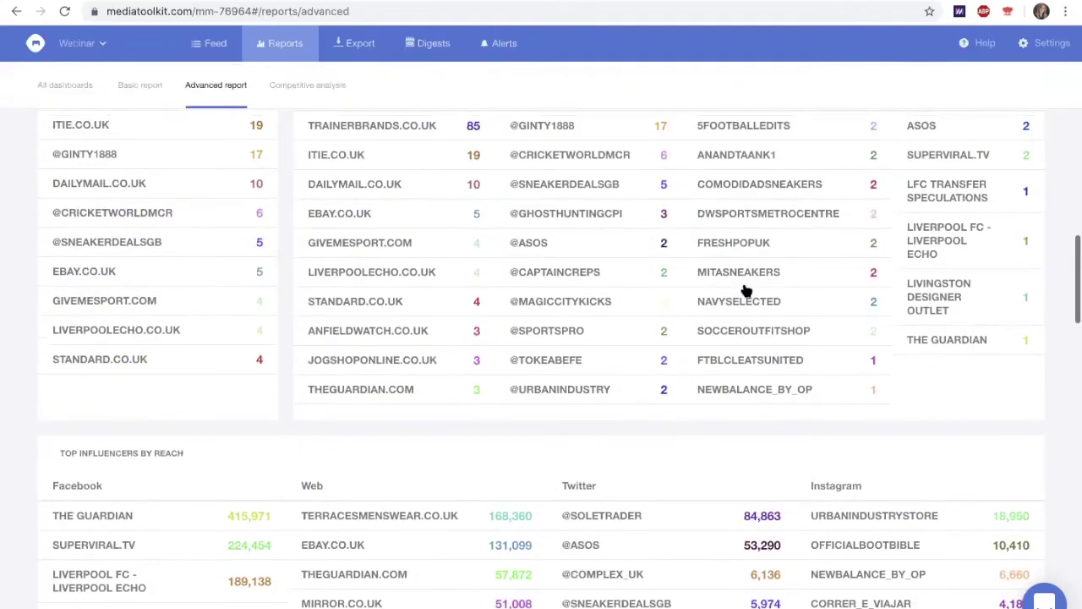
{"action": "scroll", "coordinate": [737, 276], "scroll_direction": "down", "scroll_amount": 3}
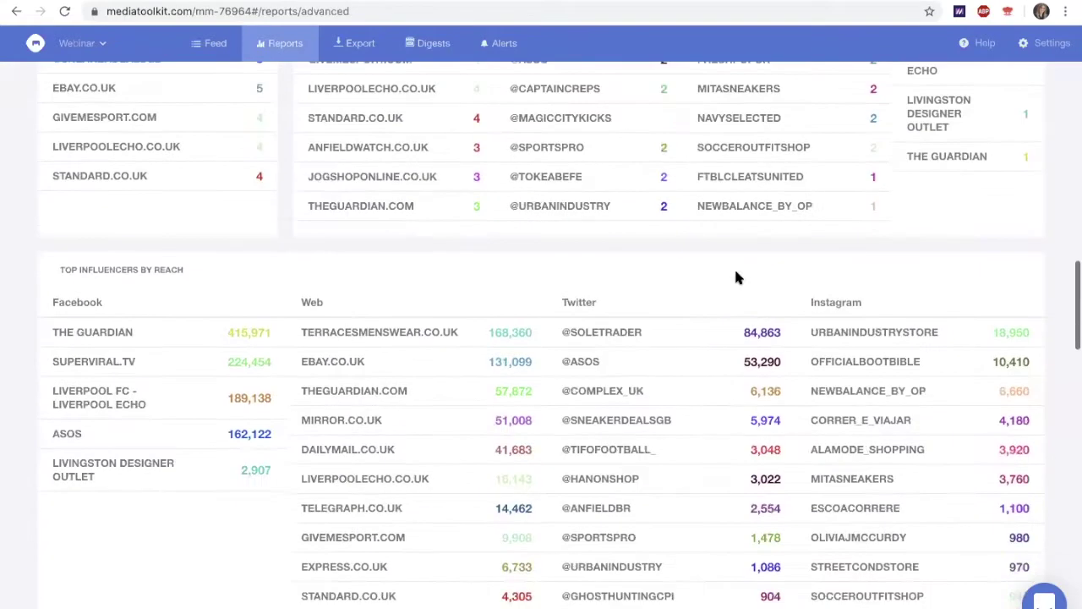
{"action": "scroll", "coordinate": [736, 276], "scroll_direction": "down", "scroll_amount": 1}
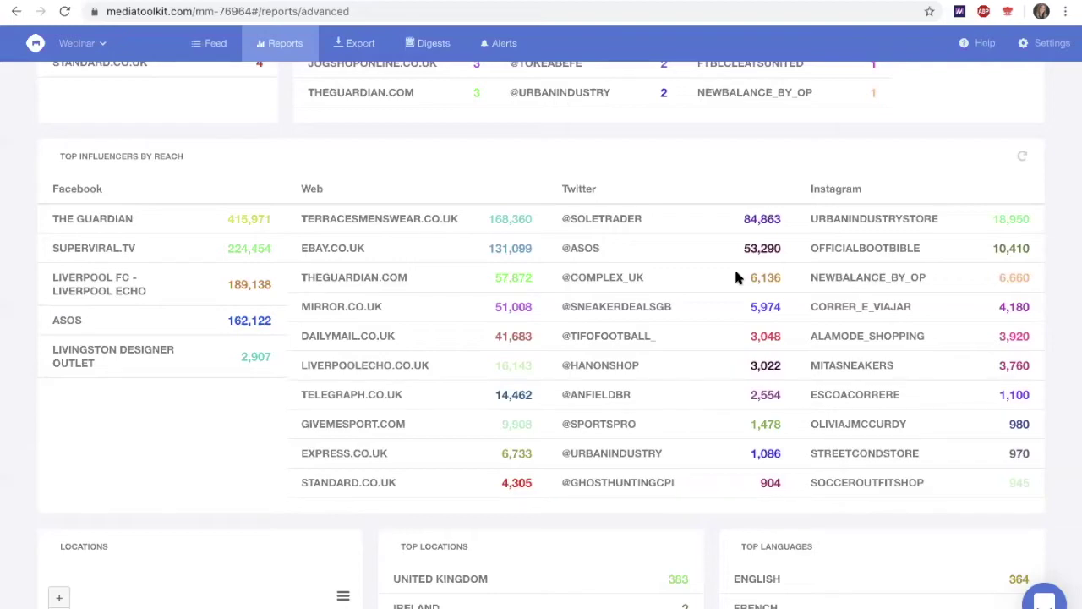
Examine the Locations map, Top locations and Top languages, plus the Sentiment ratio charts overall and by channel.
{"action": "scroll", "coordinate": [736, 278], "scroll_direction": "down", "scroll_amount": 5}
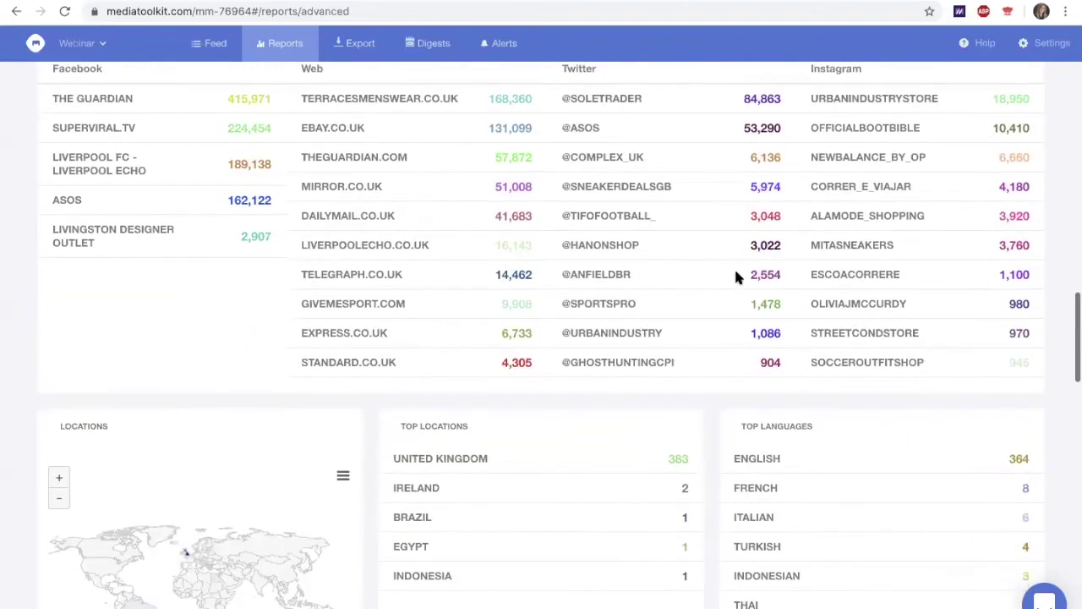
{"action": "mouse_move", "coordinate": [213, 391]}
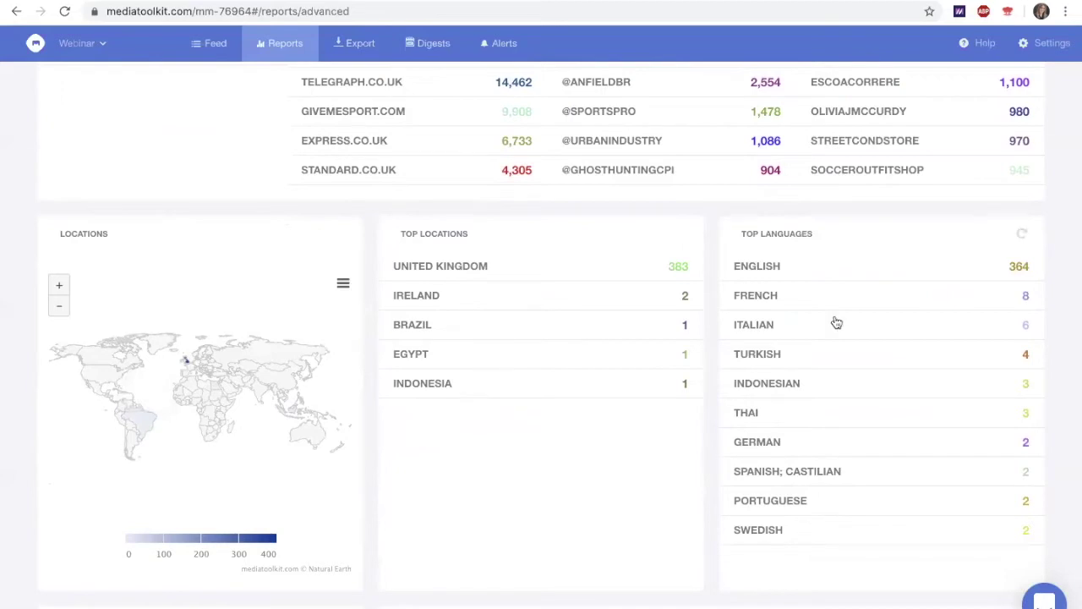
{"action": "scroll", "coordinate": [835, 322], "scroll_direction": "down", "scroll_amount": 5}
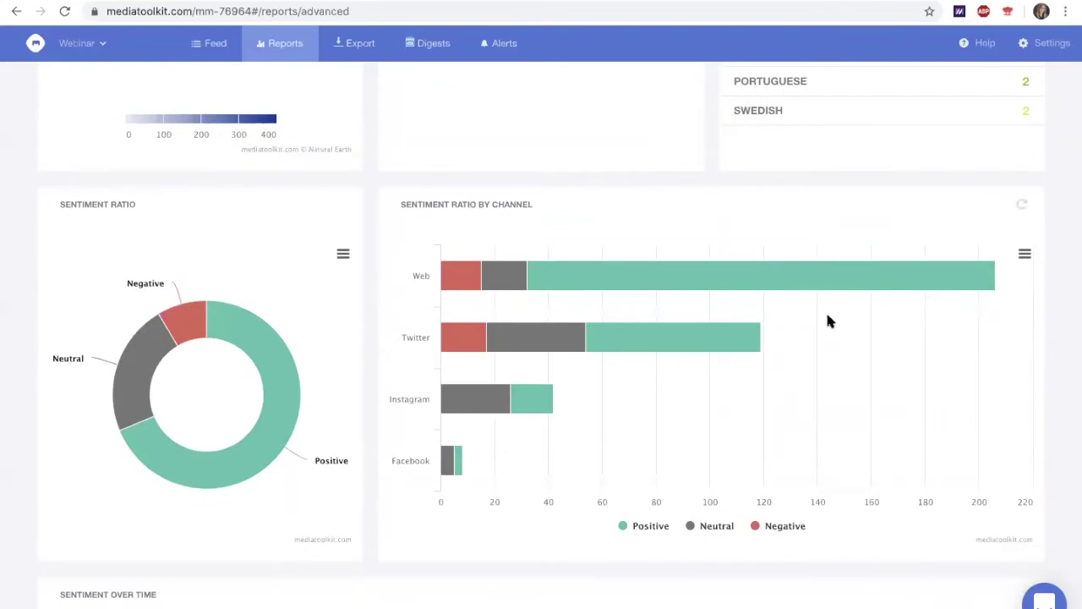
{"action": "mouse_move", "coordinate": [144, 363]}
{"action": "scroll", "coordinate": [562, 371], "scroll_direction": "down", "scroll_amount": 1}
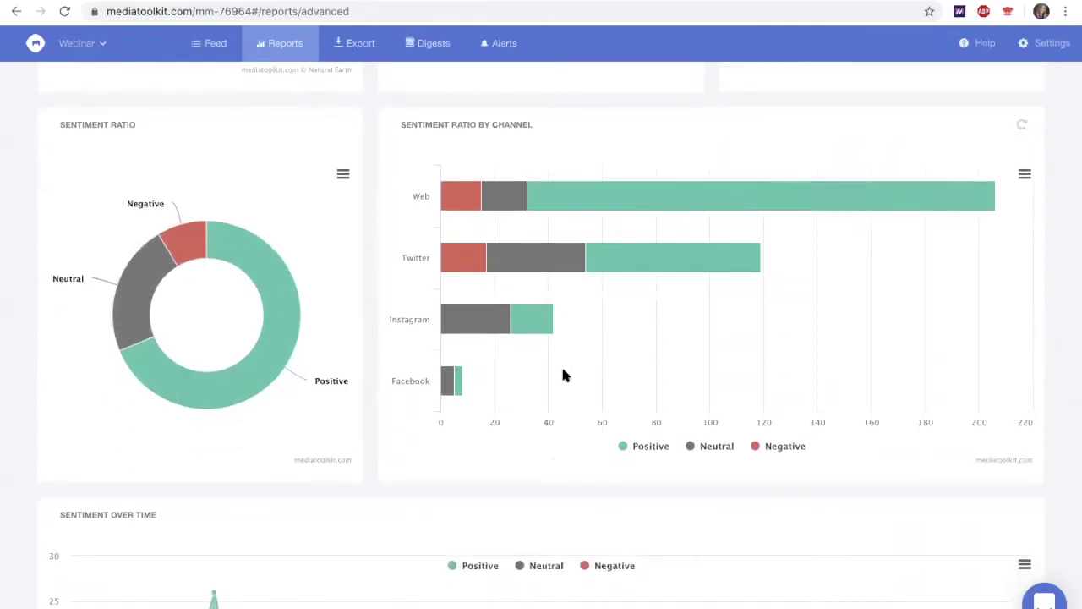
{"action": "mouse_move", "coordinate": [512, 204]}
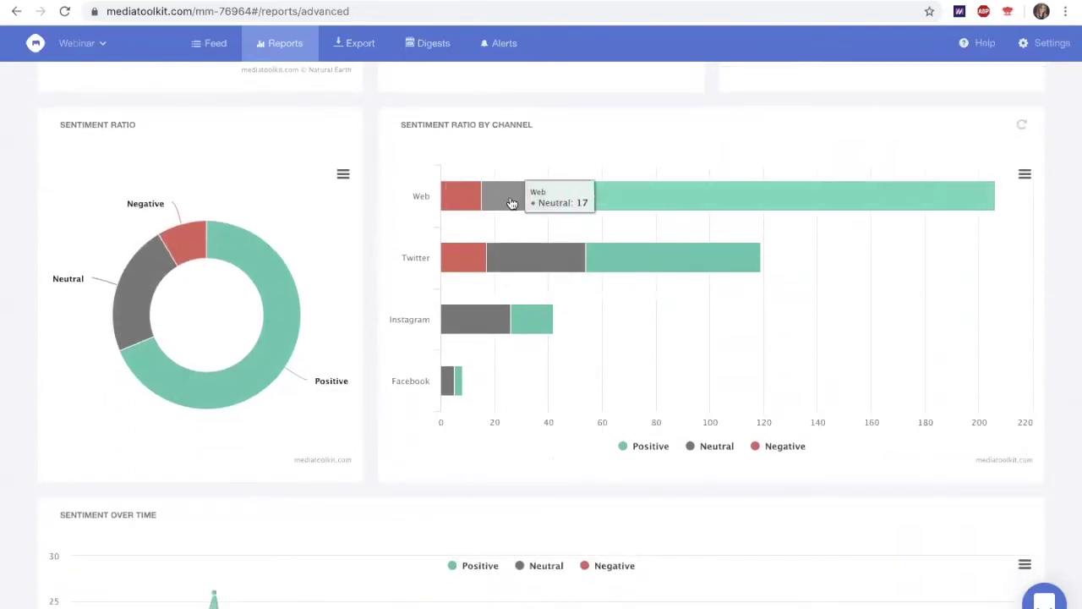
Look through Sentiment over time, Top influencers by sentiment and the Word cloud, returning to the start of the report.
{"action": "scroll", "coordinate": [511, 204], "scroll_direction": "down", "scroll_amount": 4}
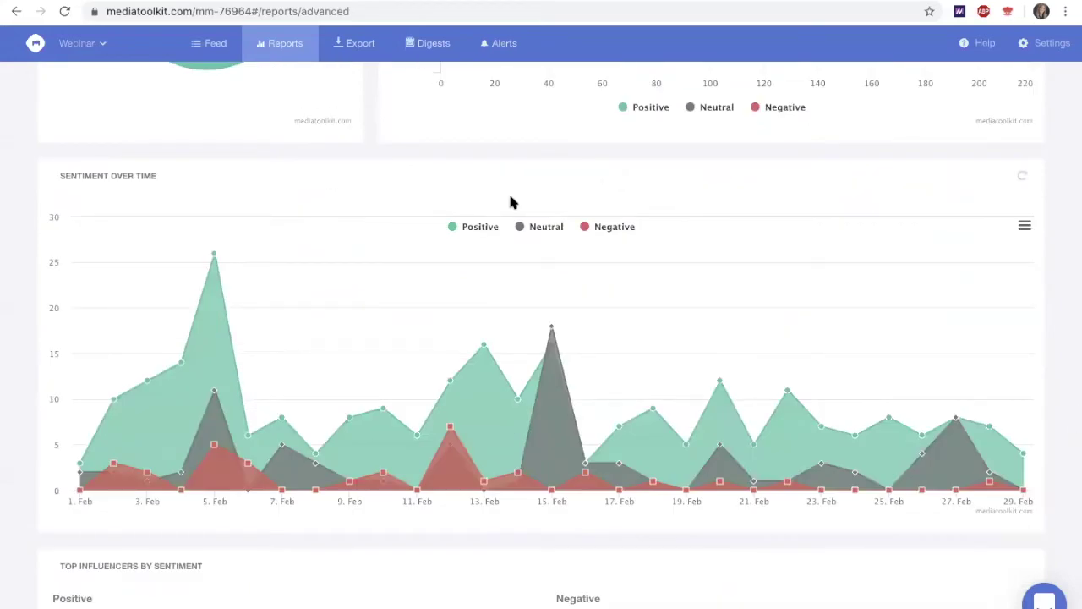
{"action": "scroll", "coordinate": [510, 201], "scroll_direction": "down", "scroll_amount": 5}
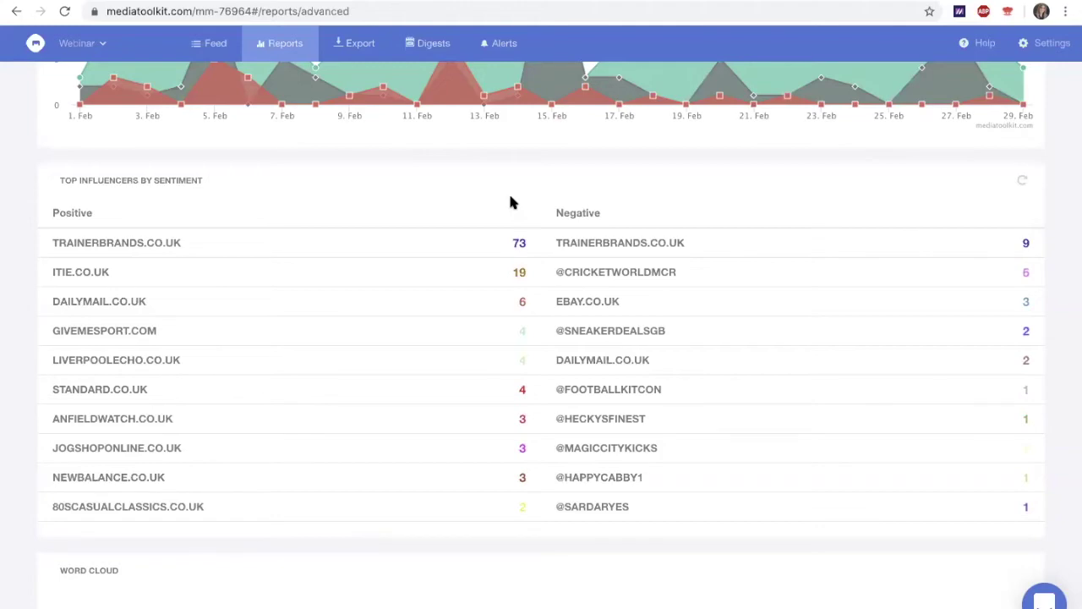
{"action": "scroll", "coordinate": [509, 201], "scroll_direction": "down", "scroll_amount": 5}
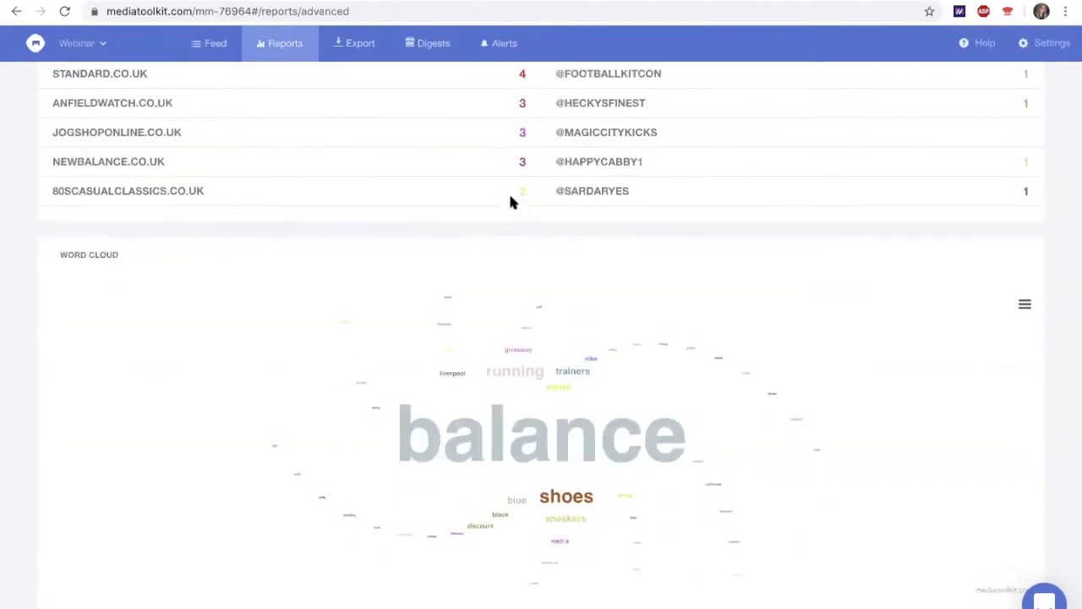
{"action": "scroll", "coordinate": [510, 201], "scroll_direction": "up", "scroll_amount": 10}
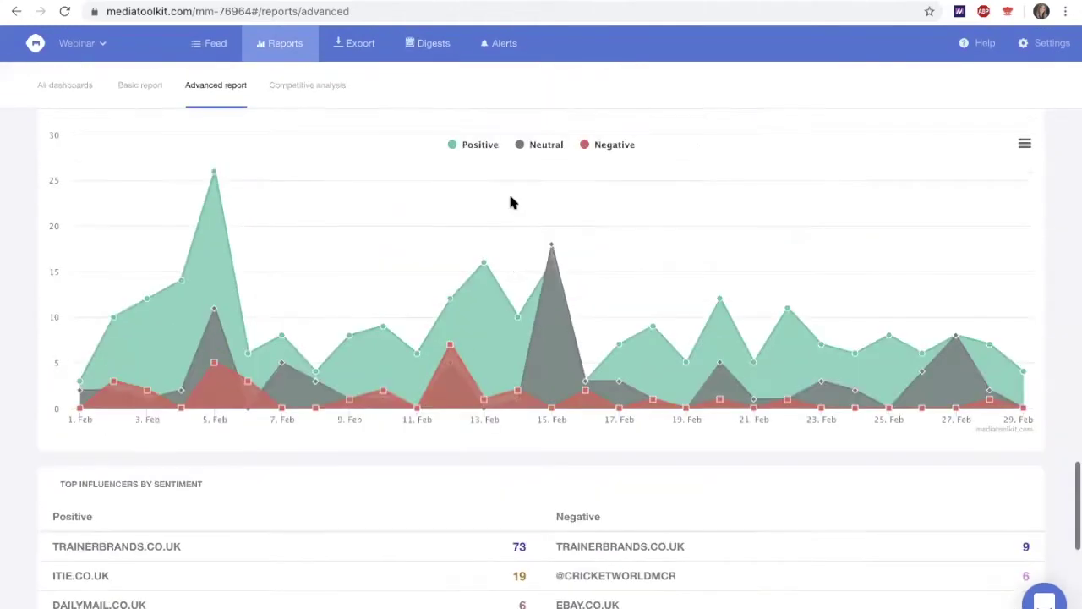
{"action": "scroll", "coordinate": [509, 201], "scroll_direction": "up", "scroll_amount": 15}
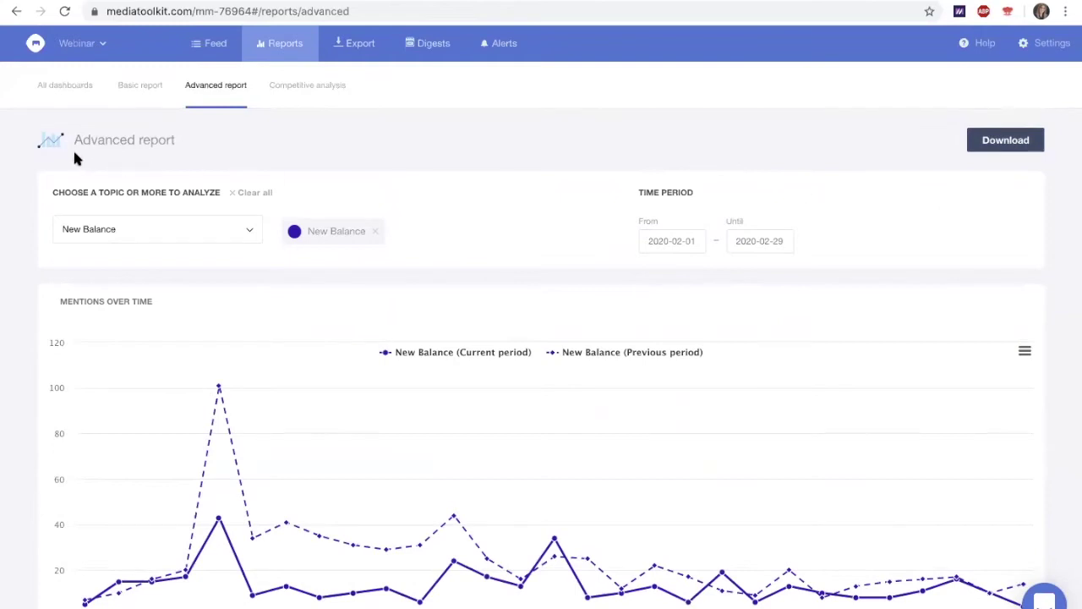
Open the Competitive analysis report and add the Skechers and Reebok brands to the topics alongside New Balance.
{"action": "left_click", "coordinate": [55, 88]}
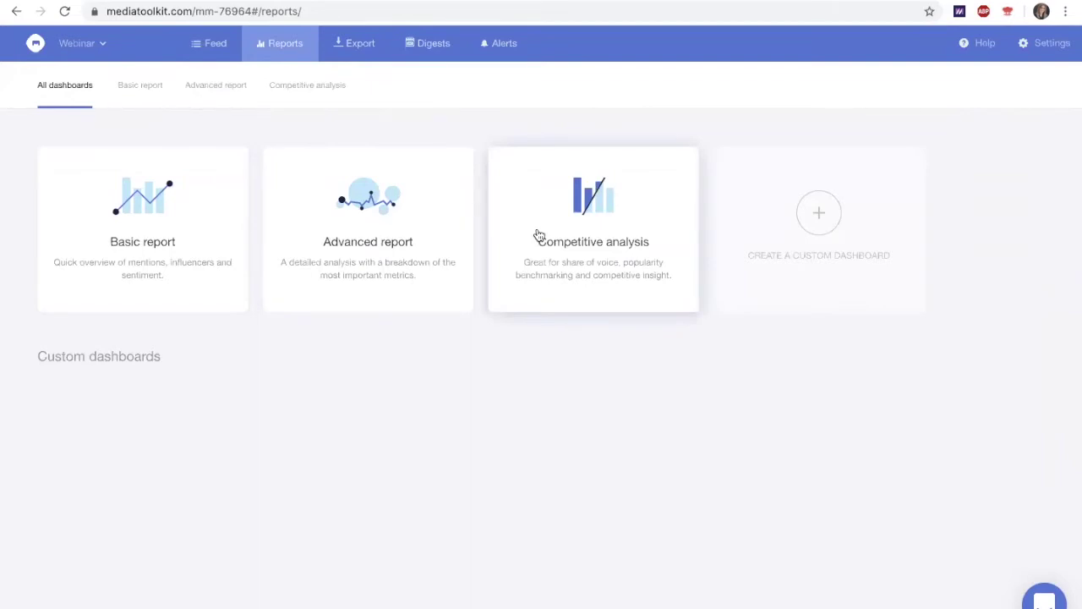
{"action": "left_click", "coordinate": [569, 223]}
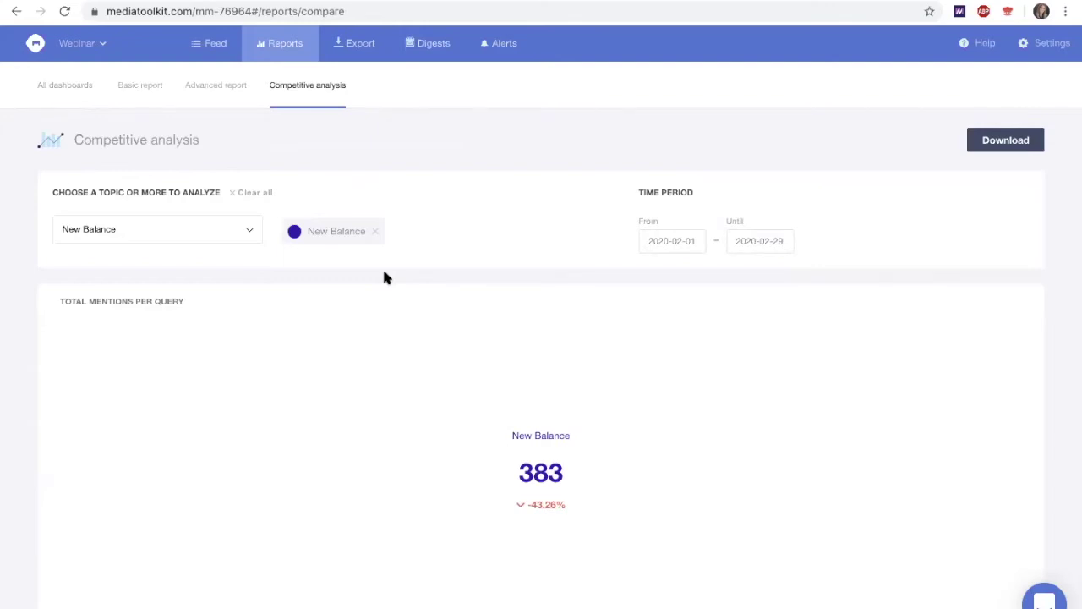
{"action": "left_click", "coordinate": [244, 231]}
{"action": "left_click", "coordinate": [67, 341]}
{"action": "left_click", "coordinate": [124, 400]}
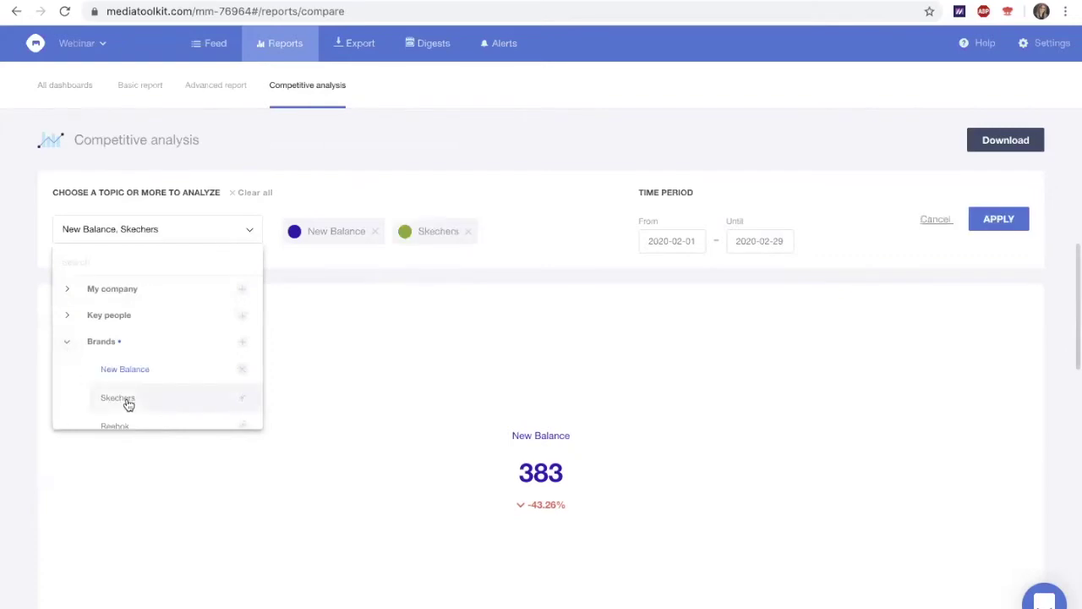
{"action": "left_click", "coordinate": [127, 424]}
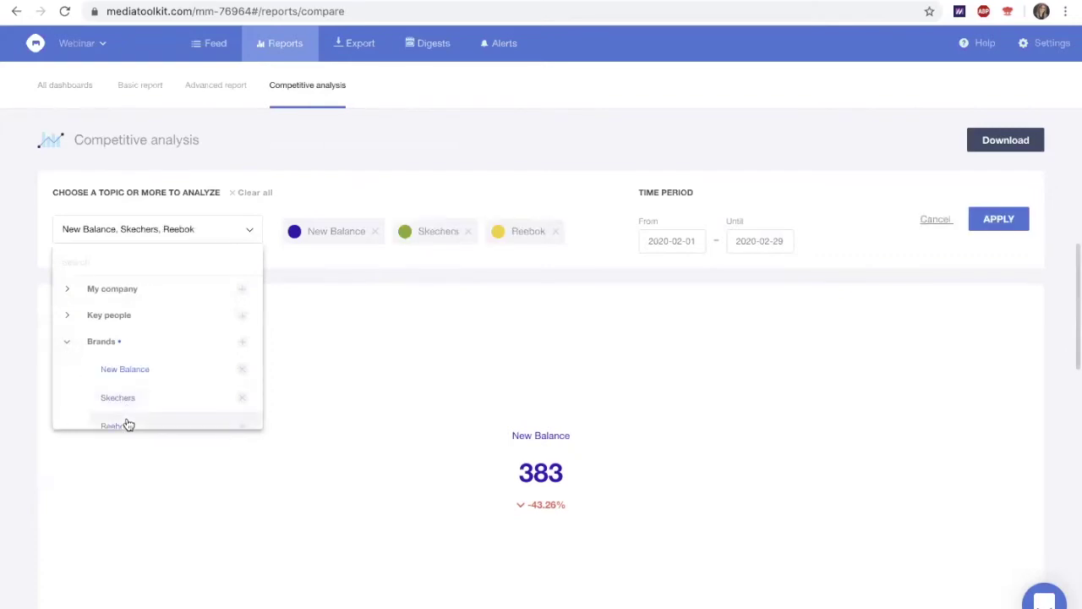
{"action": "left_click", "coordinate": [558, 275]}
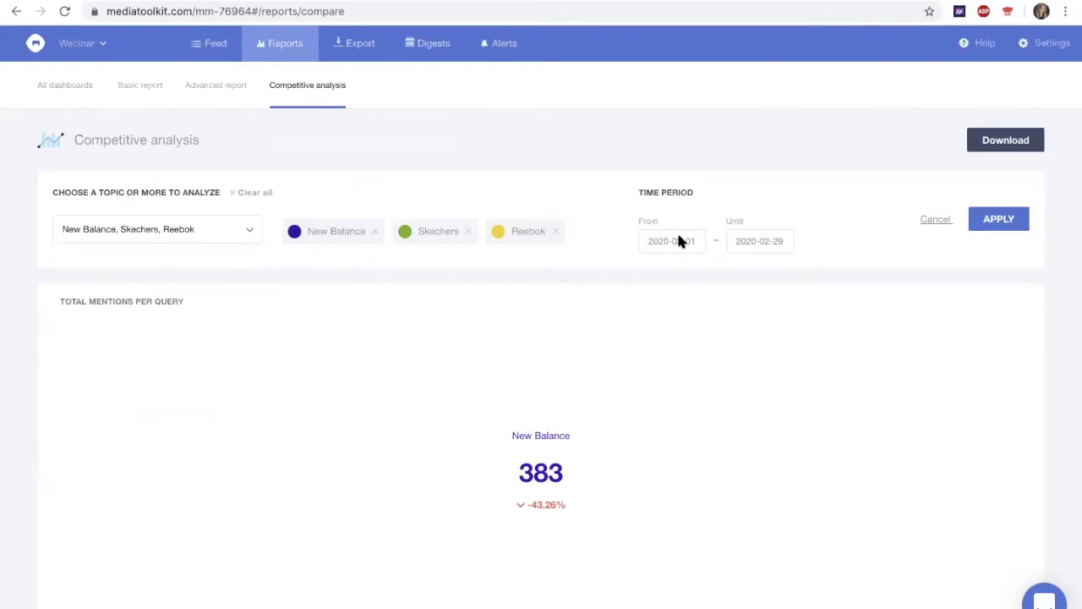
Set the time period of the competitive analysis to the last 30 days.
{"action": "left_click", "coordinate": [677, 240]}
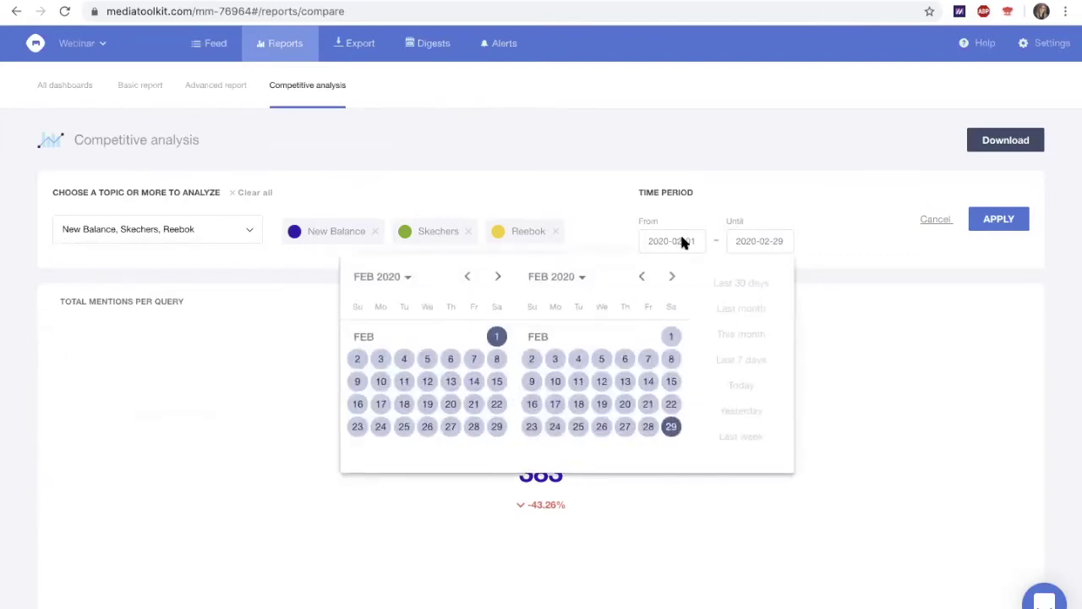
{"action": "left_click", "coordinate": [744, 284]}
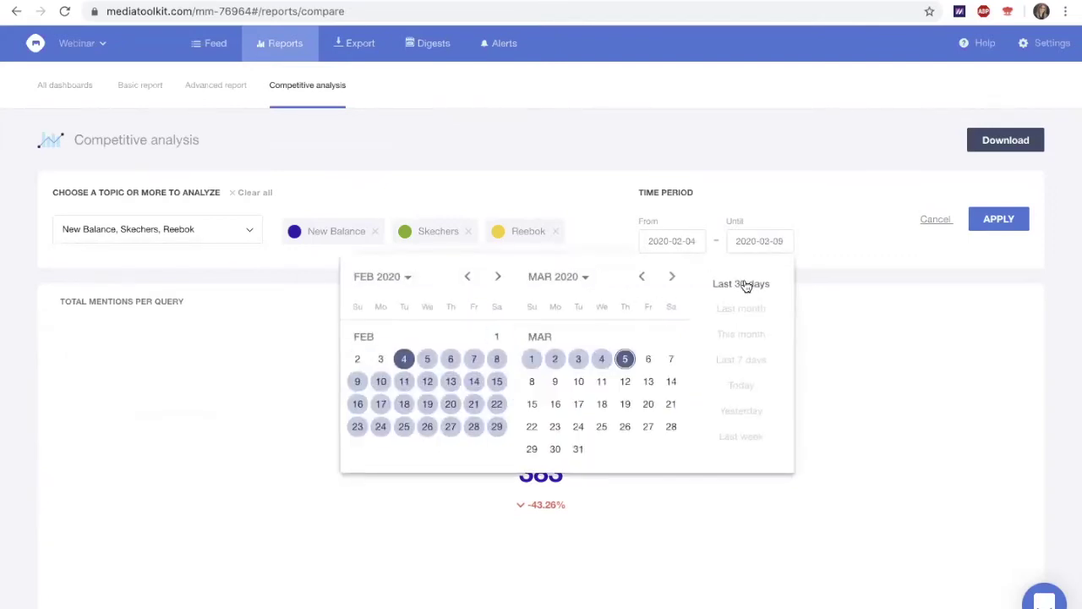
{"action": "left_click", "coordinate": [831, 240]}
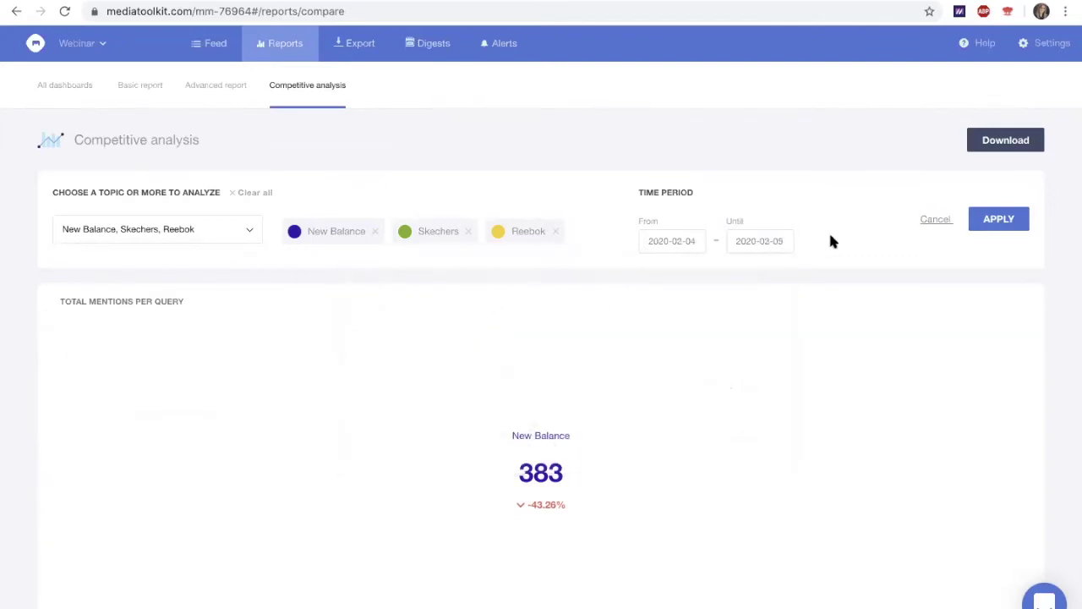
View New Balance's colour options without changing them, then apply the chosen brands and time period to compare total mentions per query.
{"action": "left_click", "coordinate": [294, 233]}
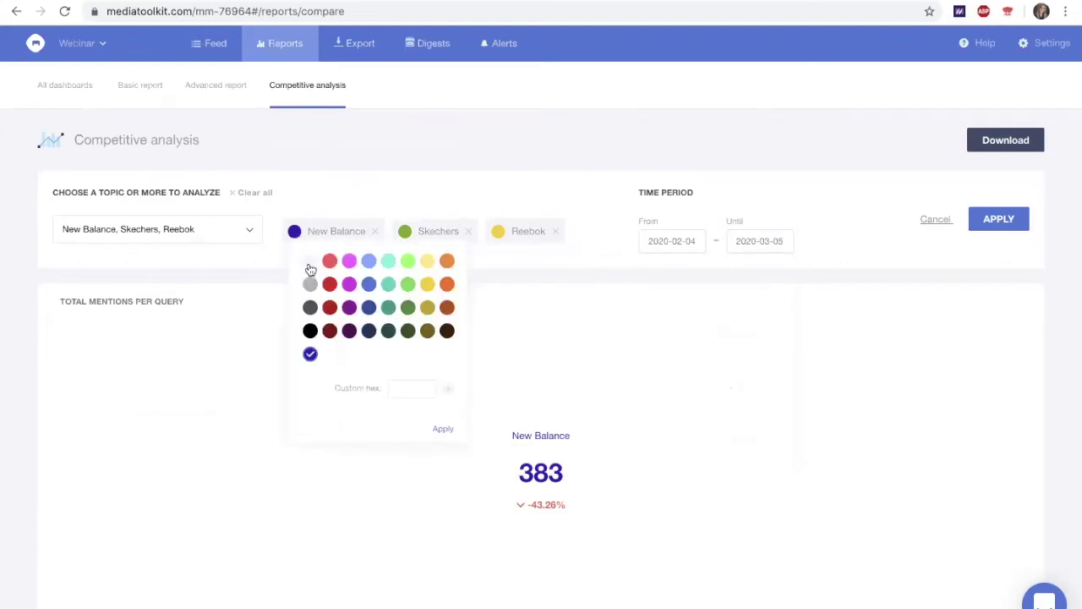
{"action": "left_click", "coordinate": [540, 280]}
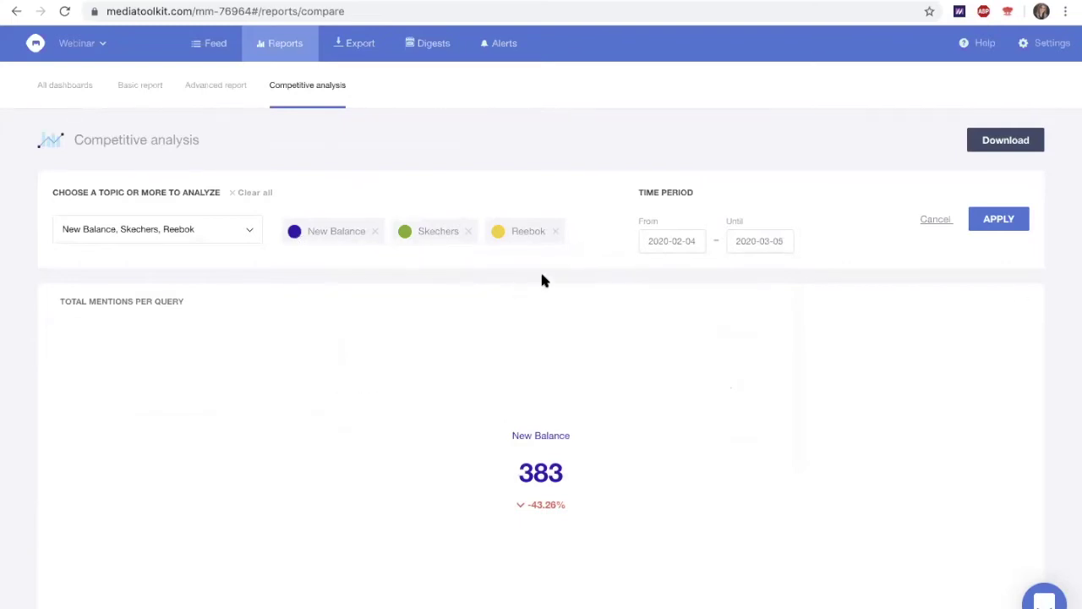
{"action": "left_click", "coordinate": [991, 233]}
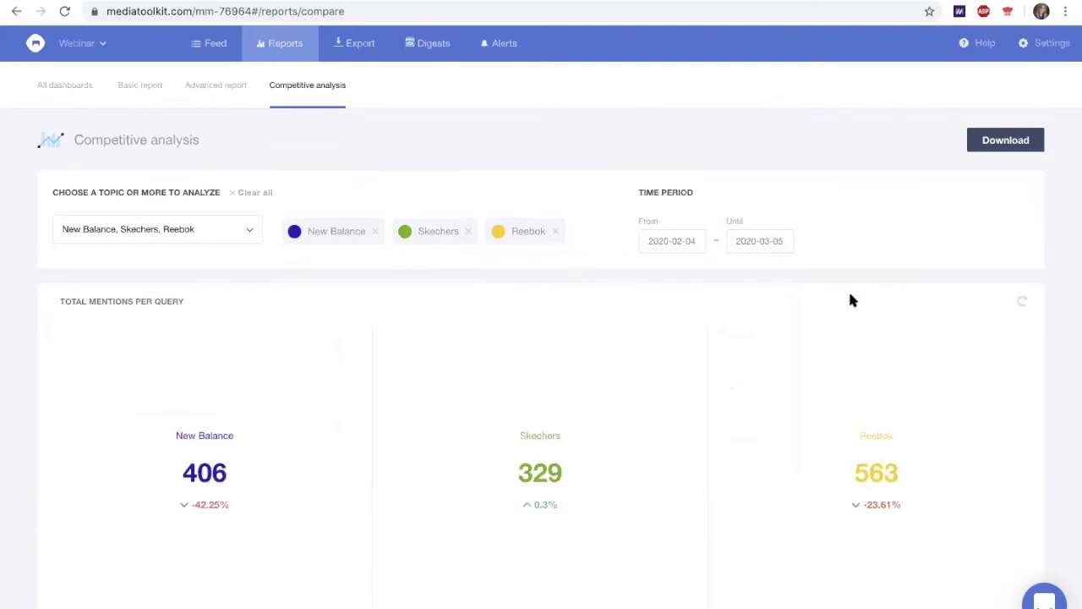
{"action": "scroll", "coordinate": [850, 296], "scroll_direction": "down", "scroll_amount": 2}
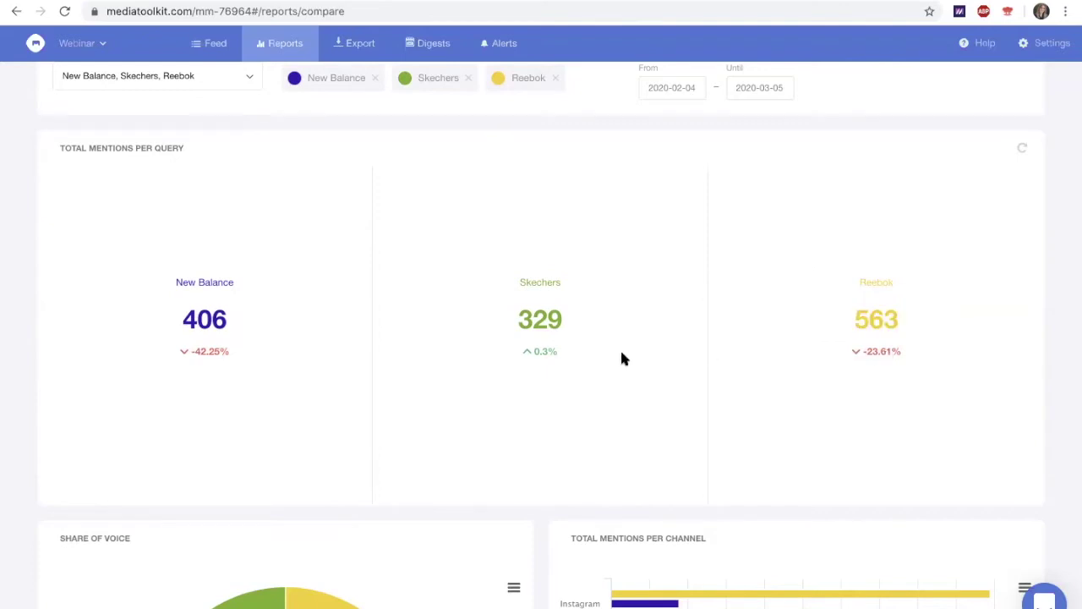
Examine the Share of voice and Total mentions per channel charts, comparing them with each brand's total mentions.
{"action": "scroll", "coordinate": [620, 348], "scroll_direction": "down", "scroll_amount": 3}
{"action": "mouse_move", "coordinate": [363, 470]}
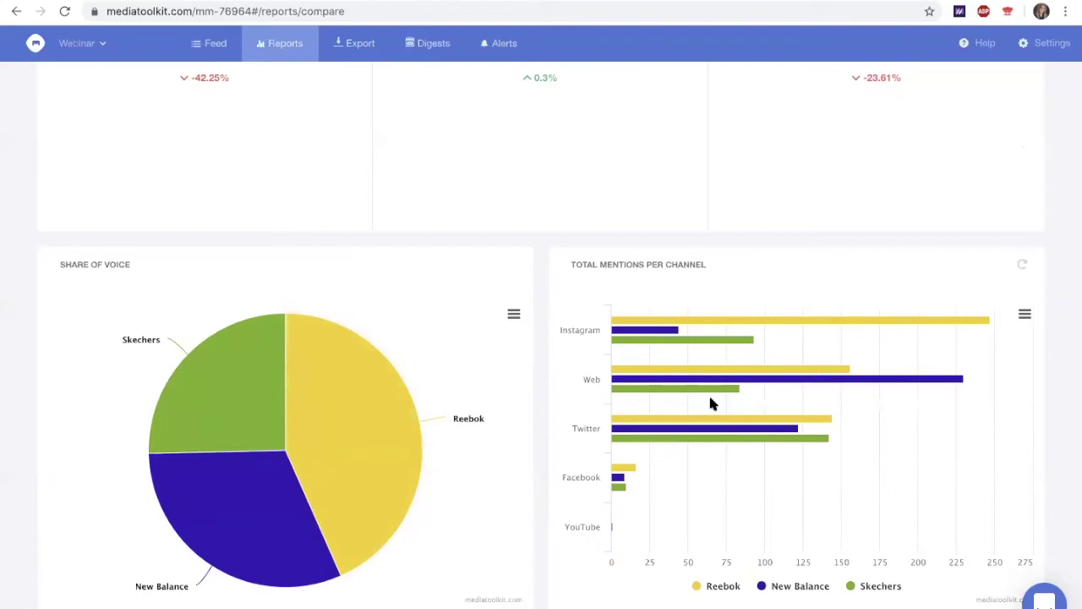
{"action": "mouse_move", "coordinate": [687, 385]}
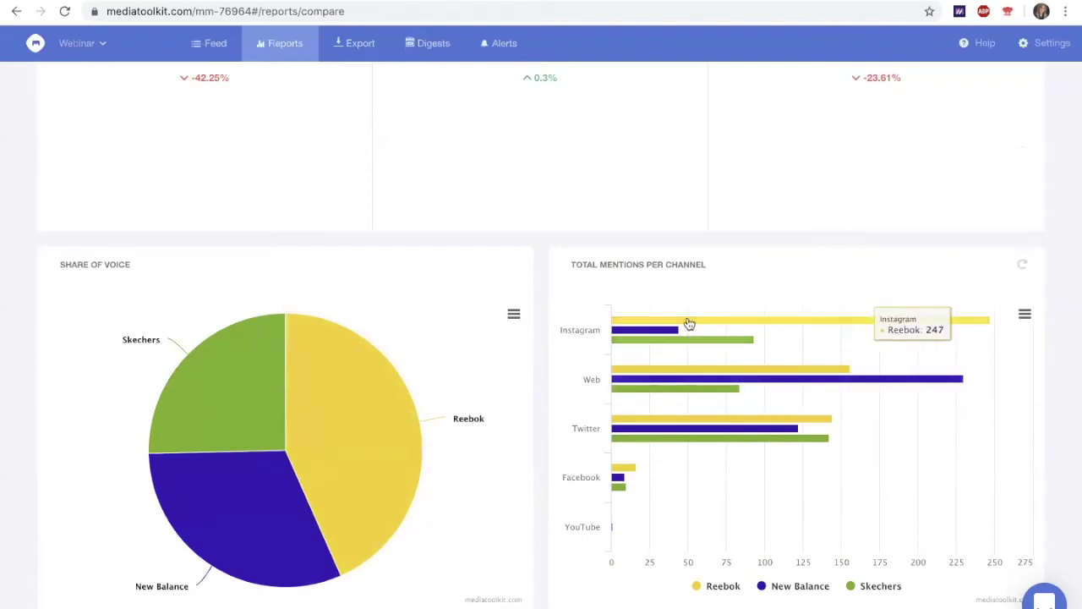
{"action": "mouse_move", "coordinate": [678, 436]}
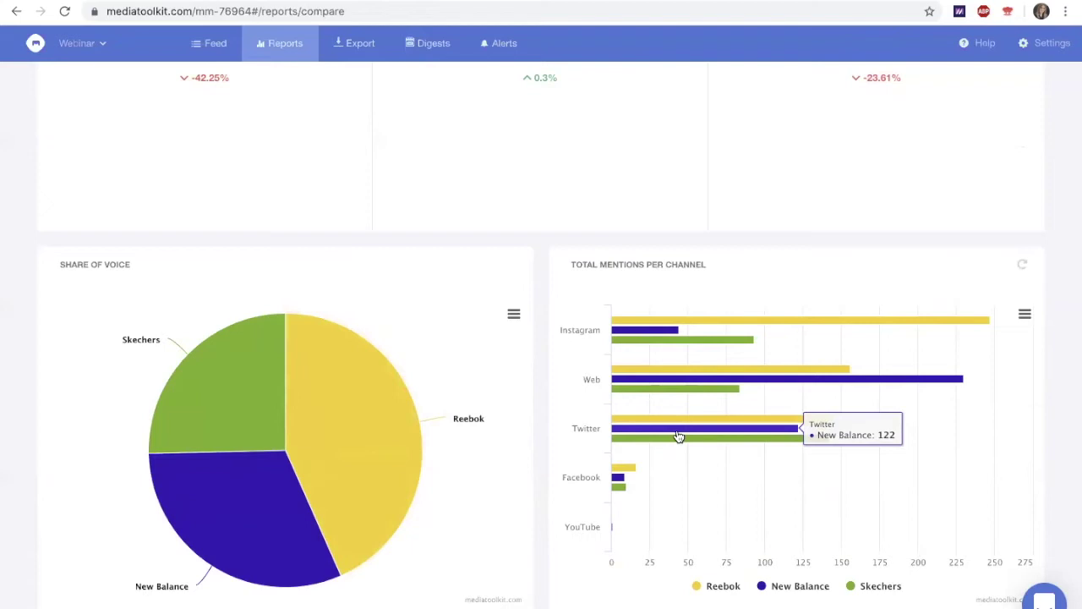
{"action": "scroll", "coordinate": [678, 436], "scroll_direction": "down", "scroll_amount": 5}
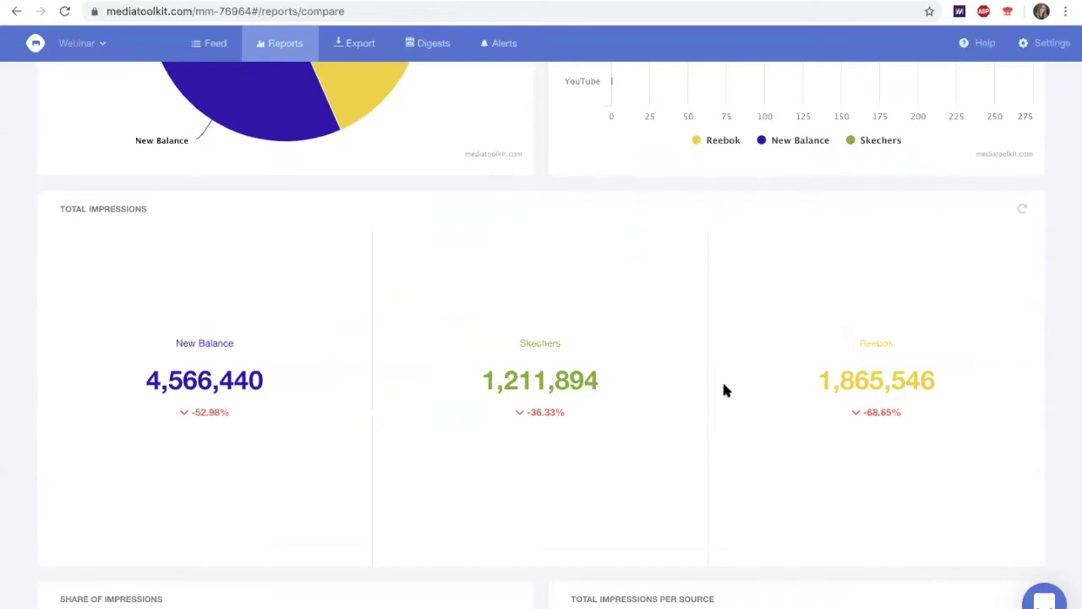
{"action": "scroll", "coordinate": [724, 390], "scroll_direction": "up", "scroll_amount": 3}
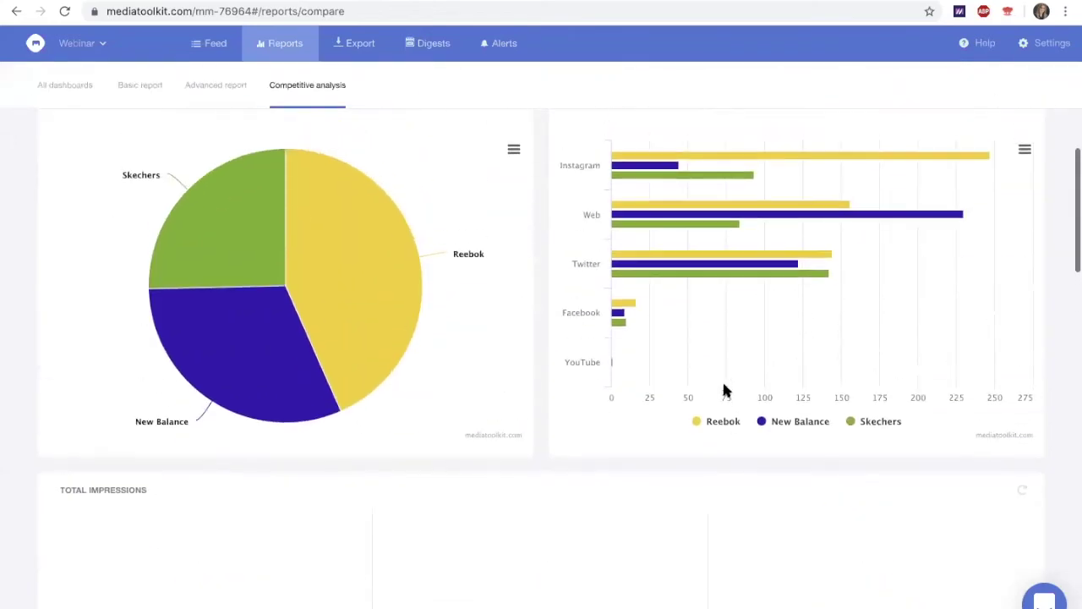
{"action": "scroll", "coordinate": [723, 390], "scroll_direction": "up", "scroll_amount": 1}
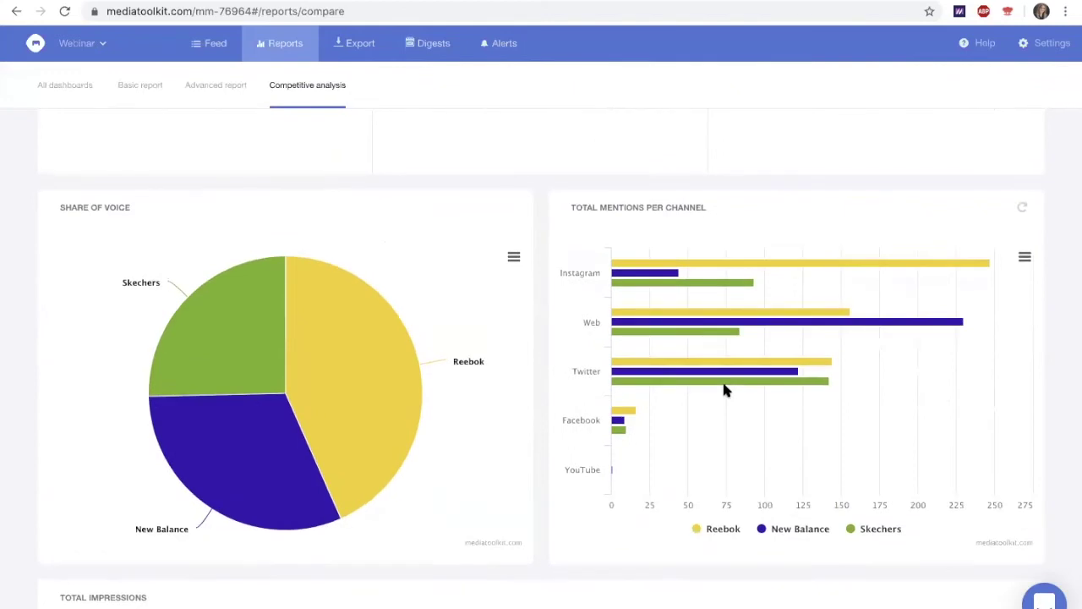
{"action": "scroll", "coordinate": [724, 390], "scroll_direction": "up", "scroll_amount": 3}
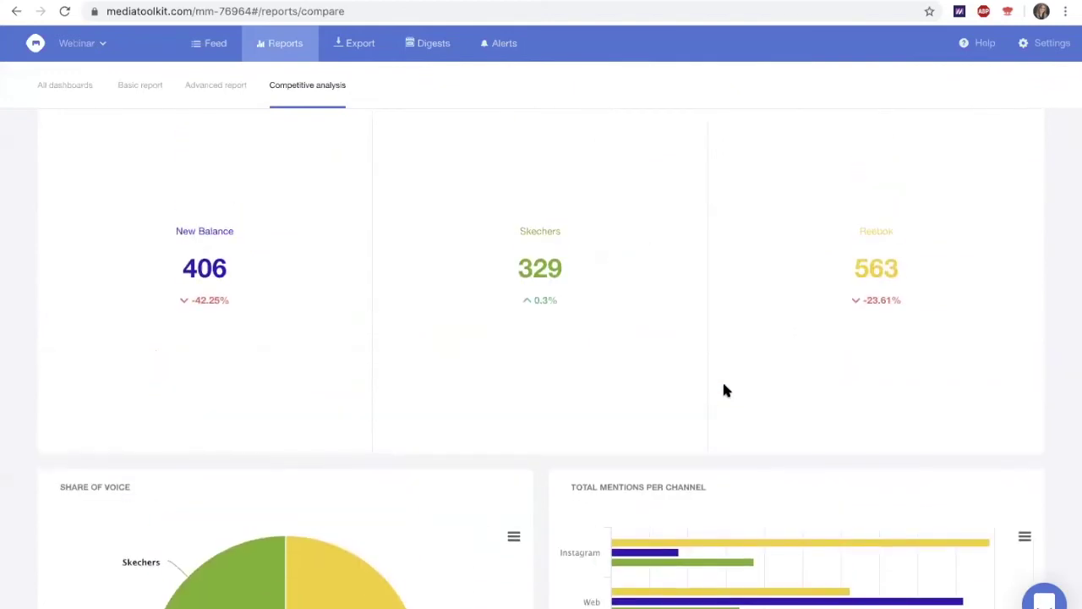
{"action": "mouse_move", "coordinate": [522, 315]}
{"action": "scroll", "coordinate": [913, 290], "scroll_direction": "down", "scroll_amount": 1}
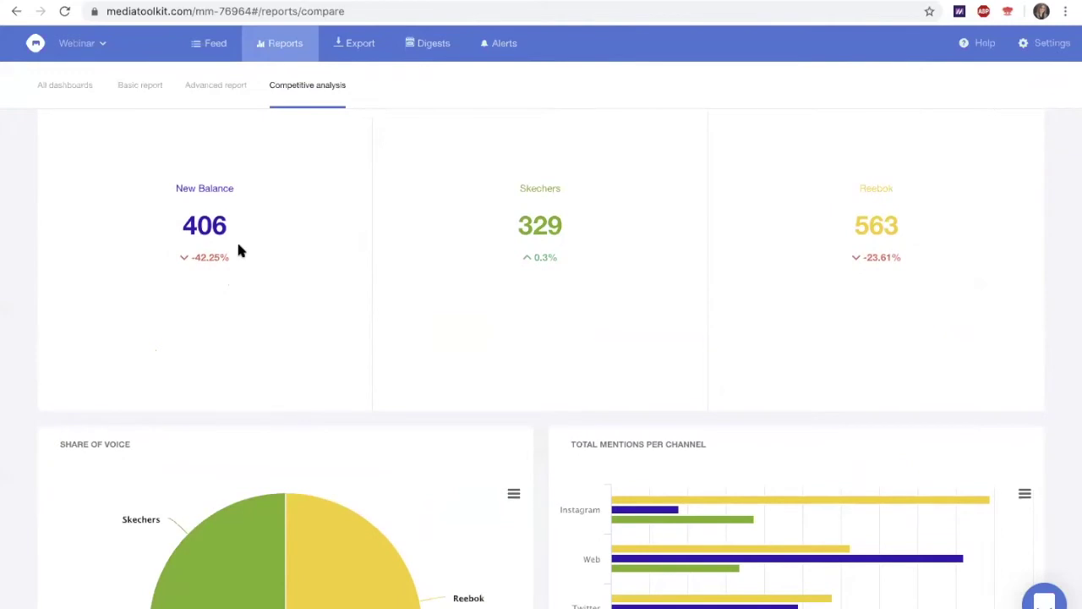
Compare the brands' Total impressions, Share of impressions and Total impressions per source.
{"action": "scroll", "coordinate": [769, 241], "scroll_direction": "down", "scroll_amount": 5}
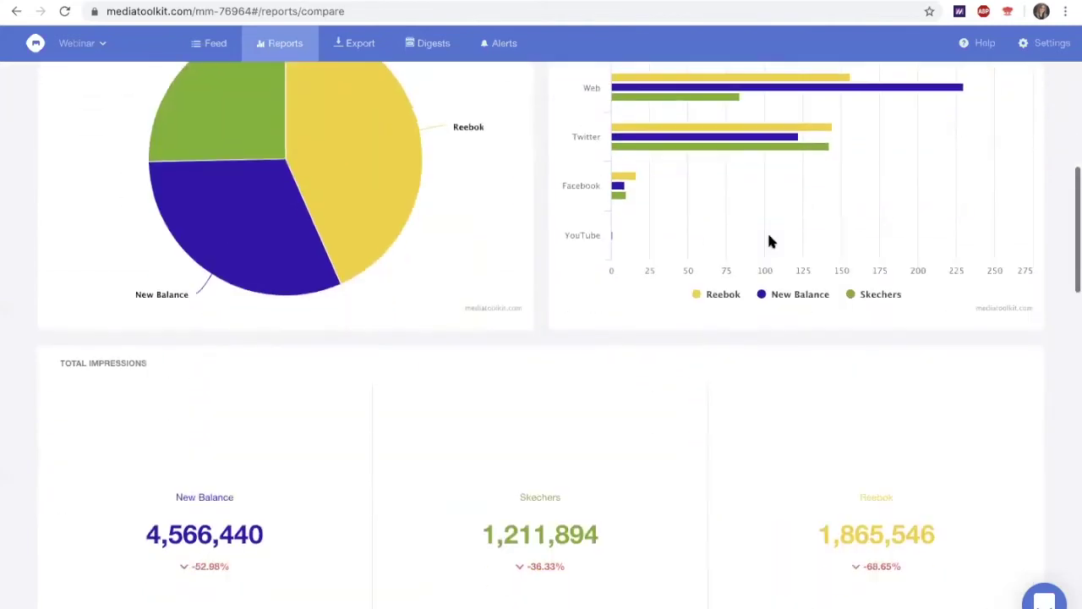
{"action": "scroll", "coordinate": [769, 242], "scroll_direction": "down", "scroll_amount": 3}
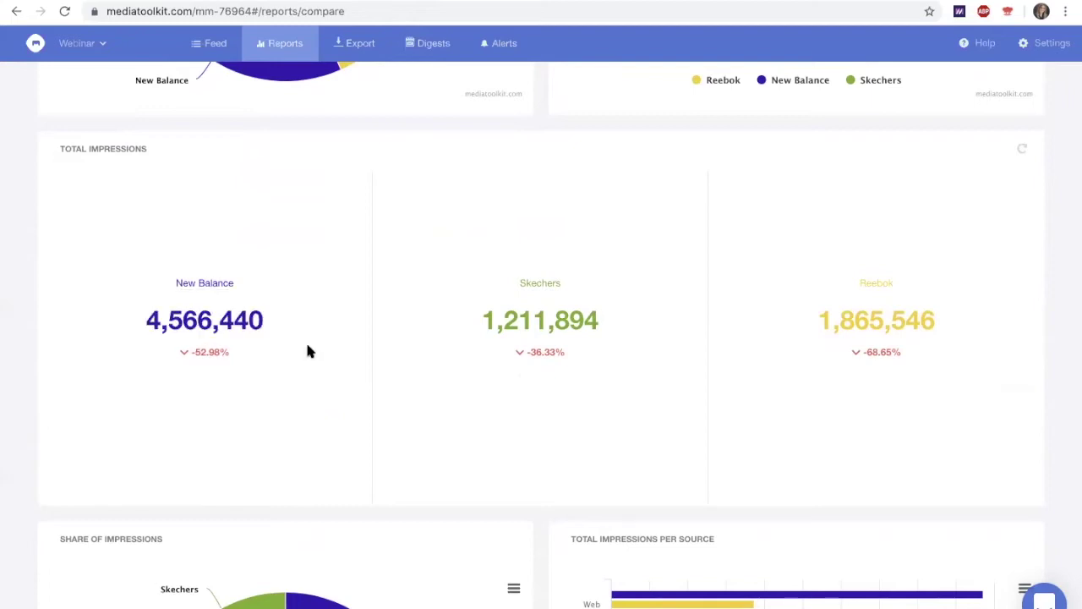
{"action": "scroll", "coordinate": [314, 355], "scroll_direction": "down", "scroll_amount": 3}
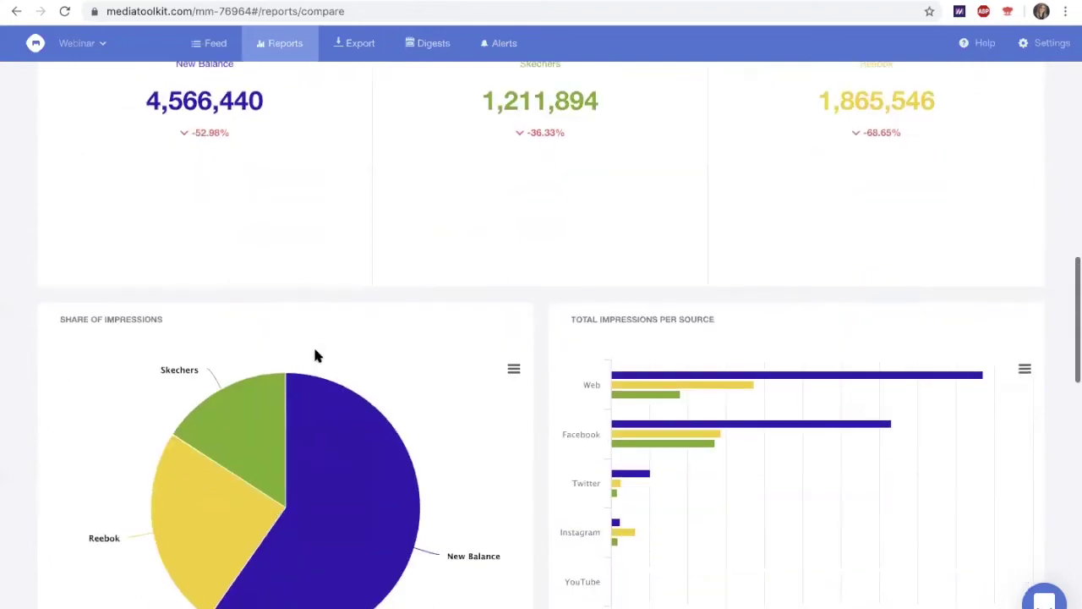
{"action": "scroll", "coordinate": [314, 355], "scroll_direction": "down", "scroll_amount": 2}
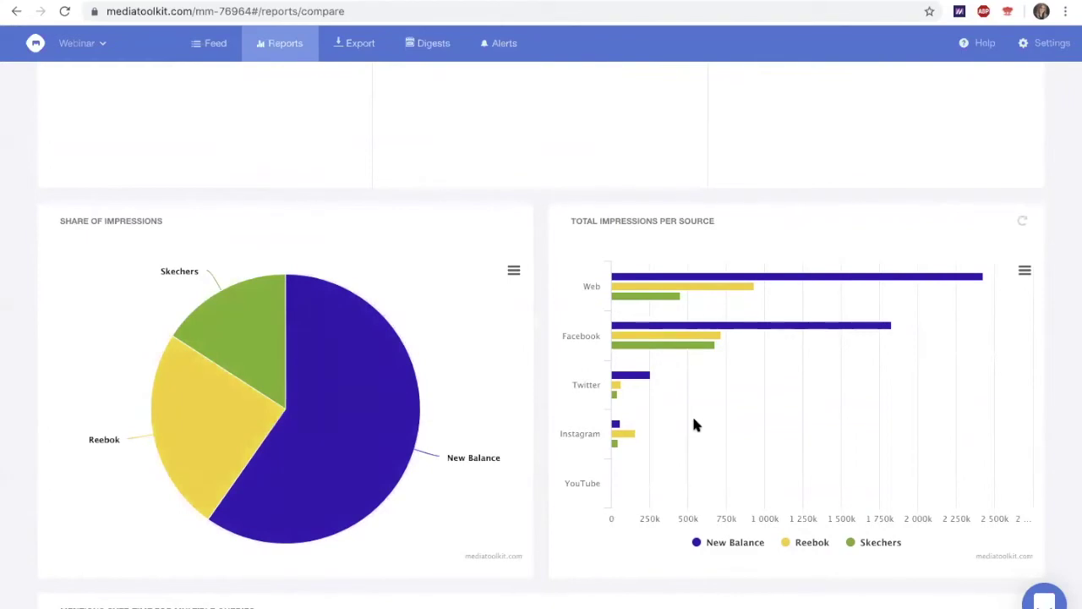
{"action": "scroll", "coordinate": [693, 425], "scroll_direction": "down", "scroll_amount": 2}
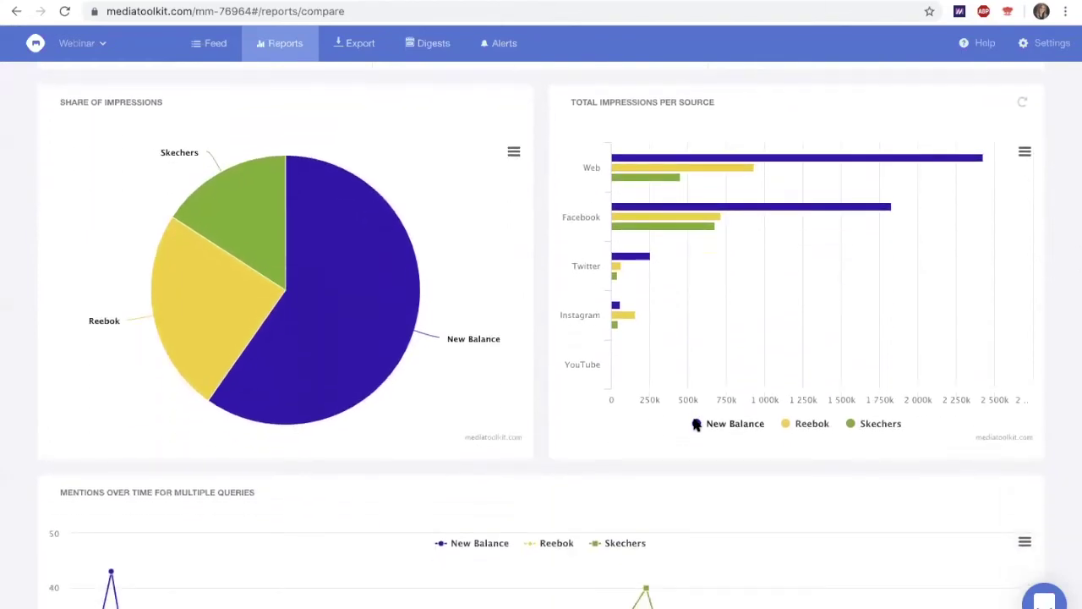
Look through Mentions over time, Top influencers, Number of mentions per sentiment and Mentions by channels for the three brands.
{"action": "scroll", "coordinate": [694, 425], "scroll_direction": "down", "scroll_amount": 3}
{"action": "scroll", "coordinate": [693, 425], "scroll_direction": "down", "scroll_amount": 1}
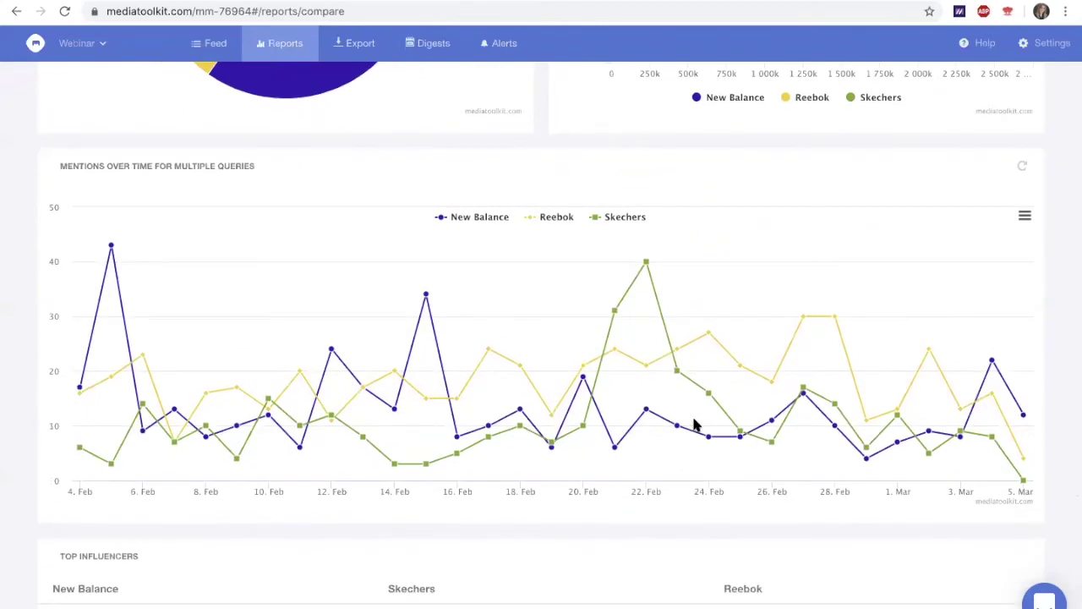
{"action": "mouse_move", "coordinate": [623, 399]}
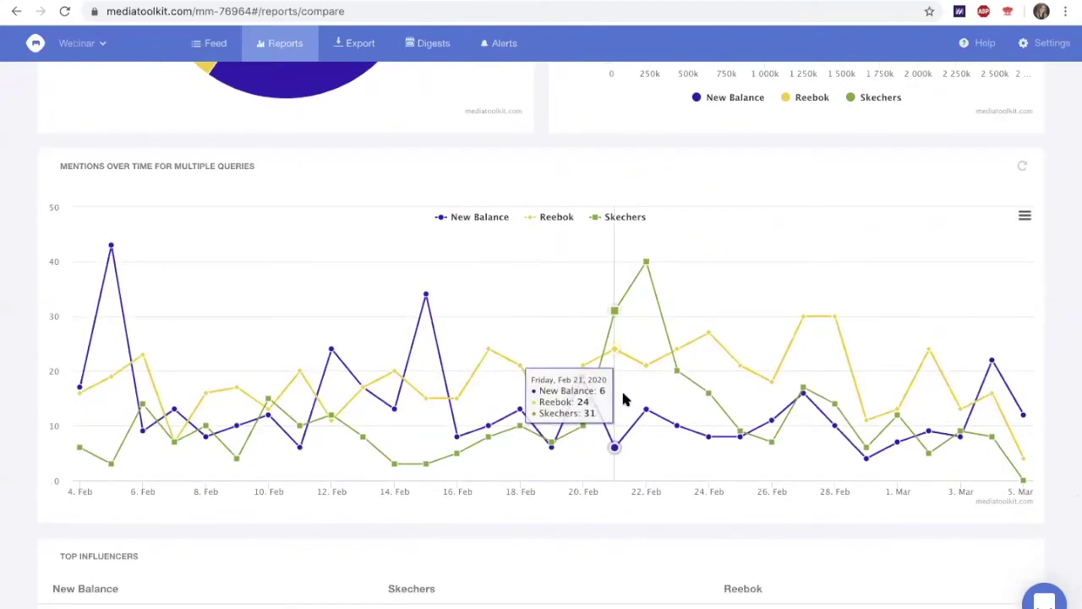
{"action": "scroll", "coordinate": [622, 399], "scroll_direction": "down", "scroll_amount": 4}
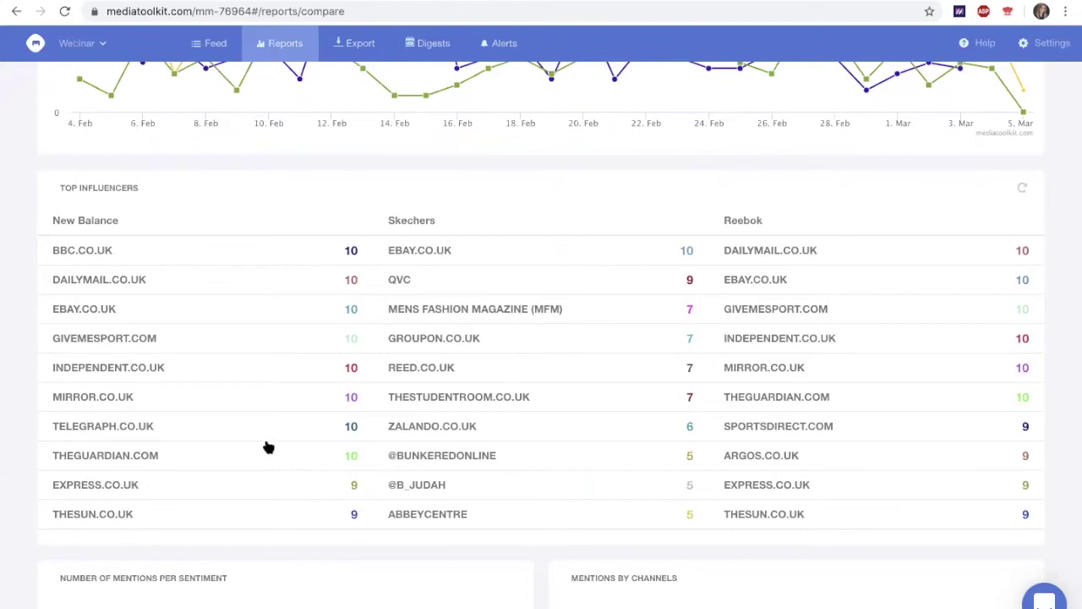
{"action": "scroll", "coordinate": [268, 447], "scroll_direction": "down", "scroll_amount": 4}
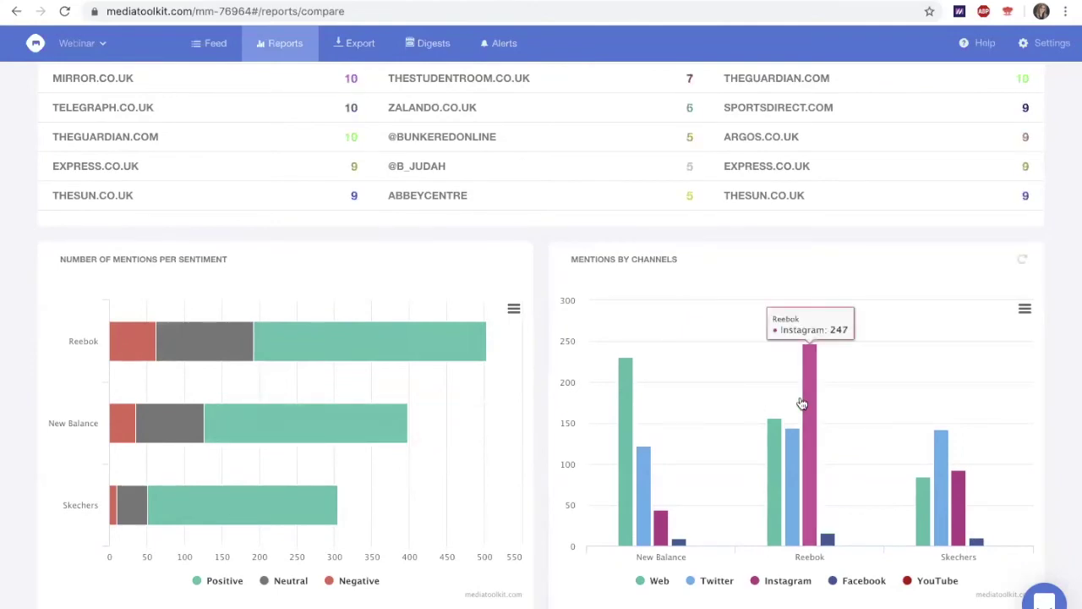
Export the competitive analysis as a PDF, look through its pages and close it to return to the report.
{"action": "scroll", "coordinate": [803, 399], "scroll_direction": "up", "scroll_amount": 3}
{"action": "scroll", "coordinate": [803, 397], "scroll_direction": "up", "scroll_amount": 15}
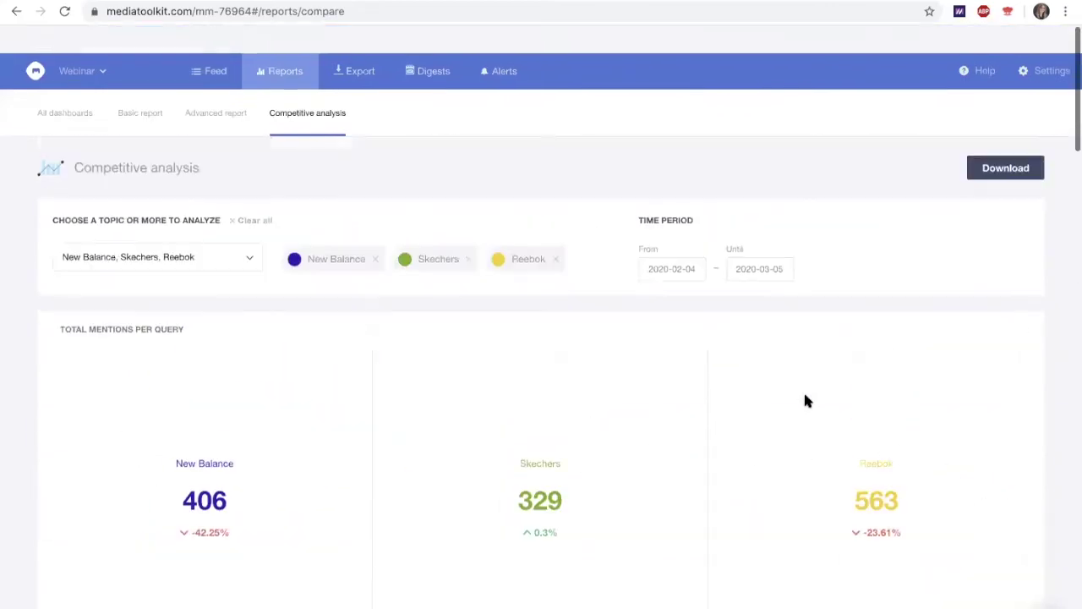
{"action": "left_click", "coordinate": [1000, 145]}
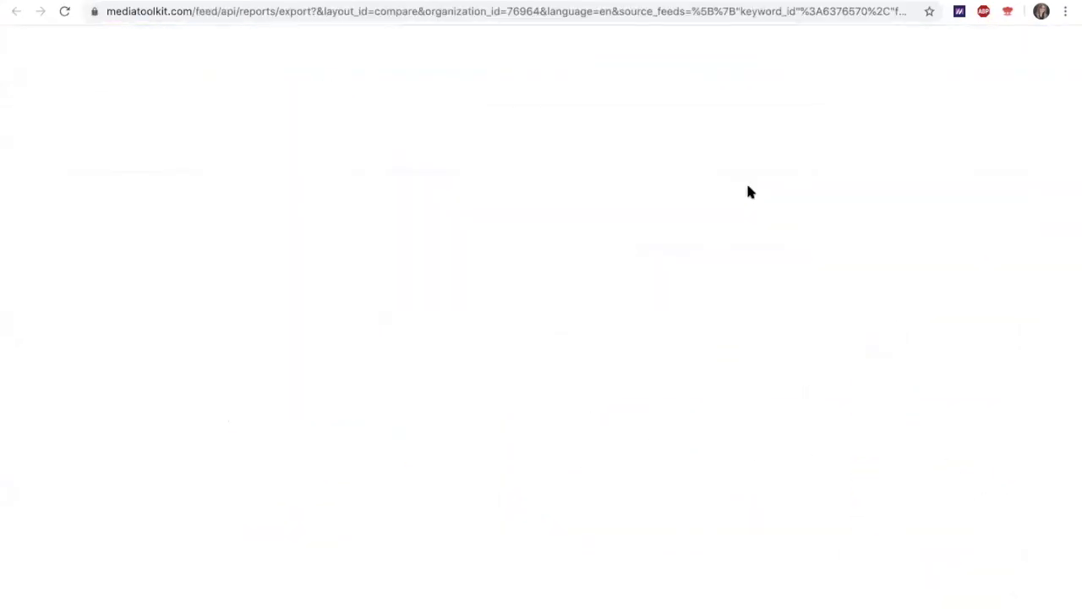
{"action": "scroll", "coordinate": [689, 335], "scroll_direction": "down", "scroll_amount": 10}
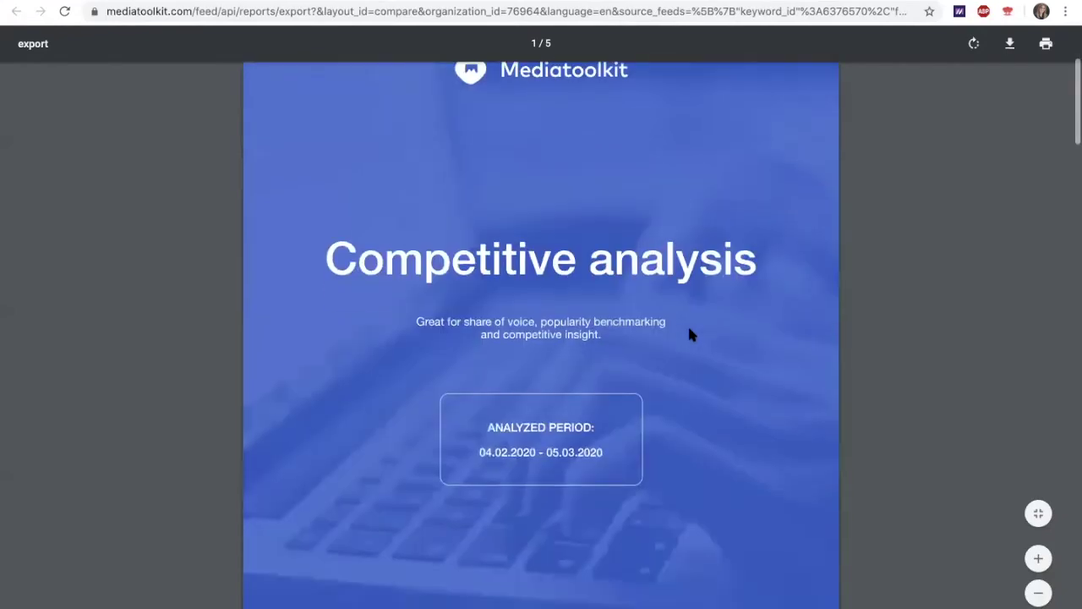
{"action": "scroll", "coordinate": [689, 334], "scroll_direction": "down", "scroll_amount": 10}
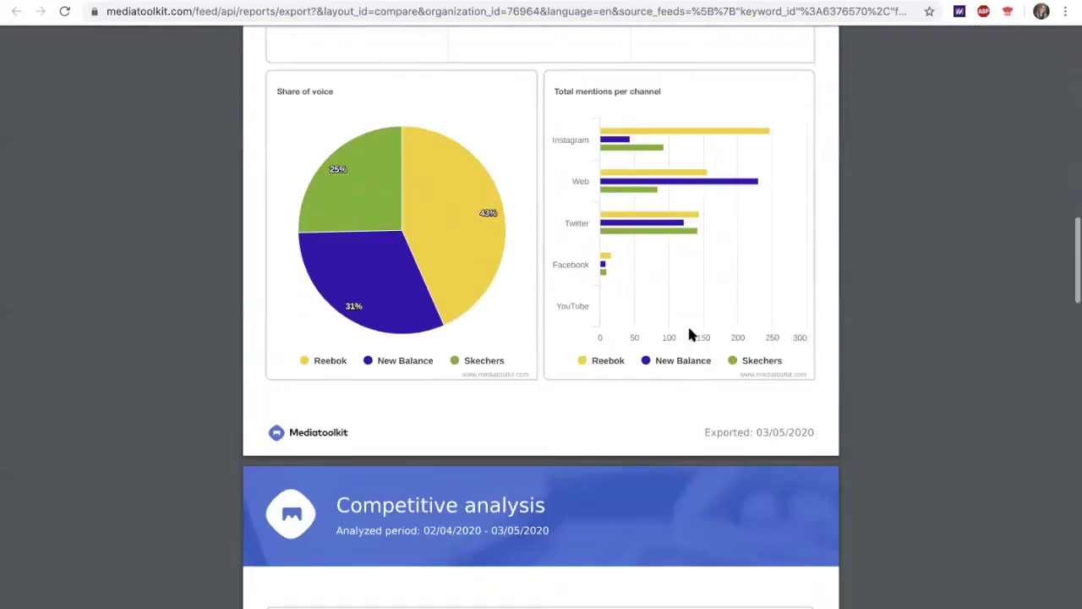
{"action": "scroll", "coordinate": [689, 335], "scroll_direction": "down", "scroll_amount": 15}
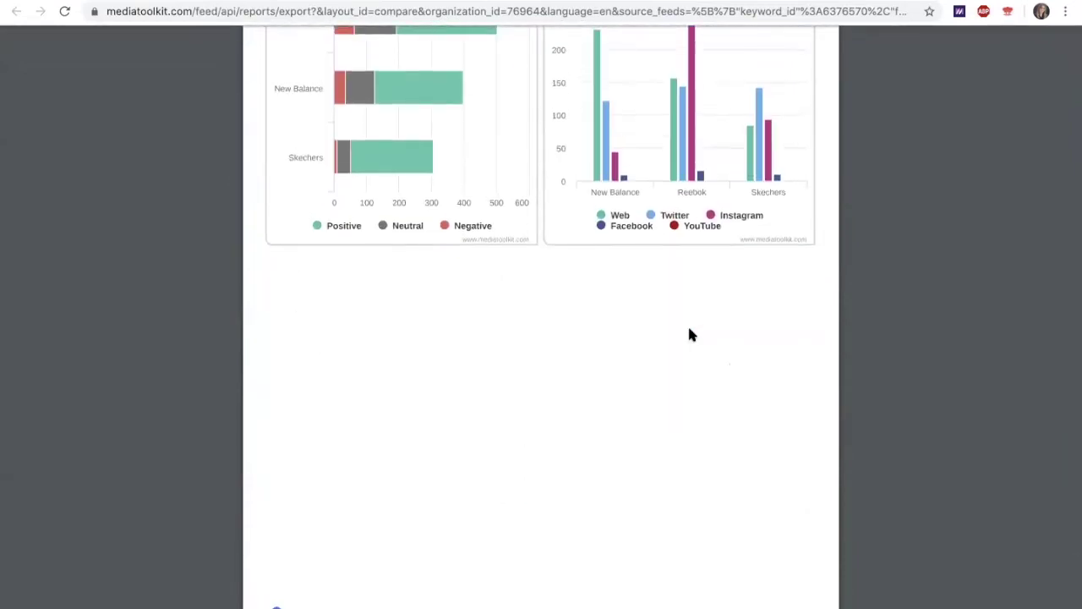
{"action": "key", "text": "ctrl+w"}
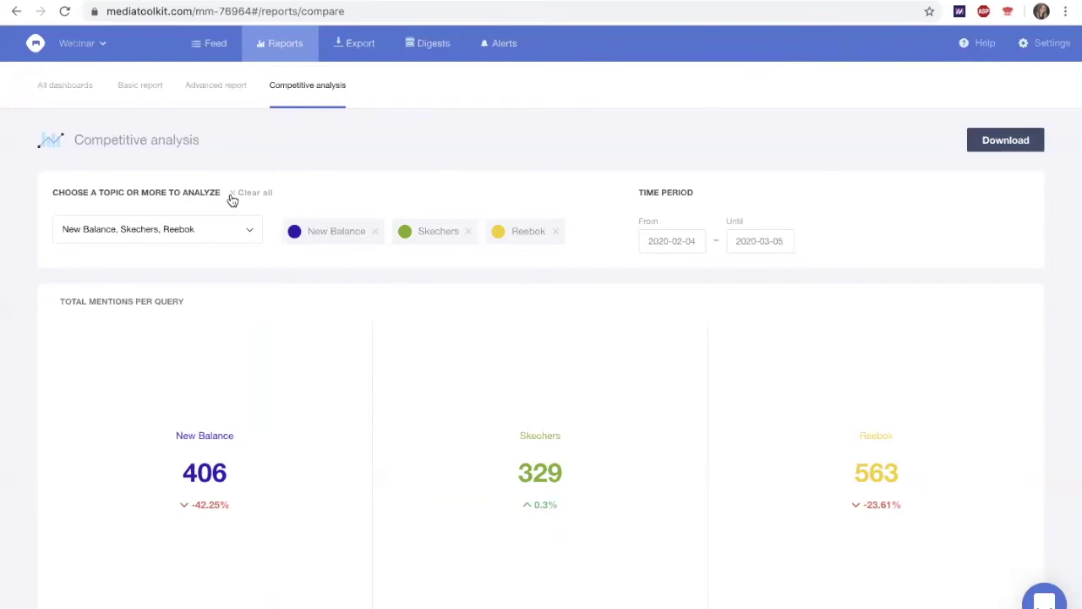
Start a custom dashboard named "Benchmark analysis" from all dashboards, based on the Competitive analysis preset.
{"action": "left_click", "coordinate": [60, 87]}
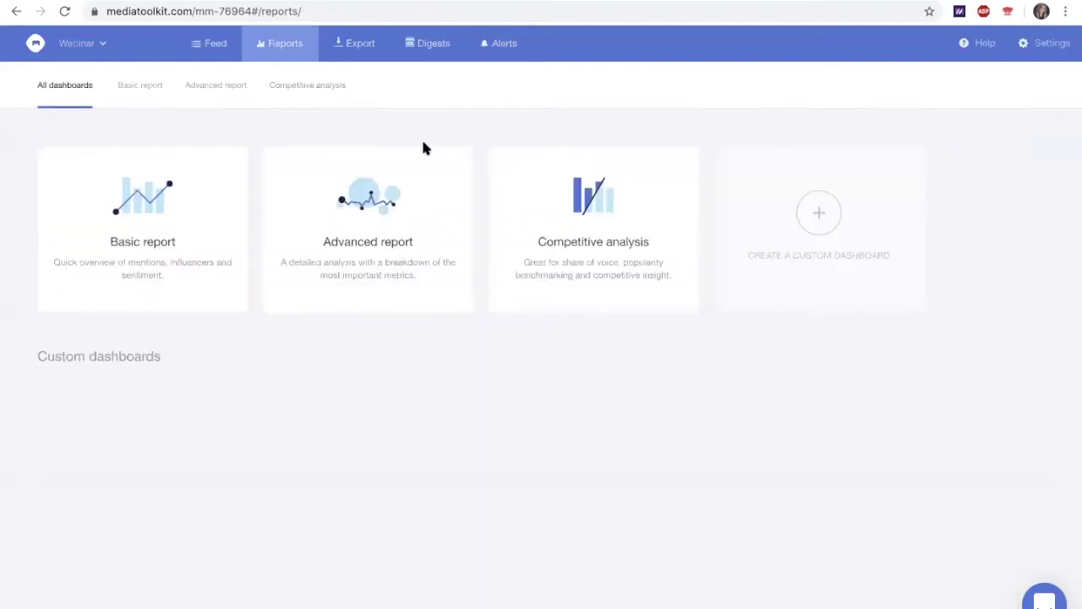
{"action": "left_click", "coordinate": [819, 213]}
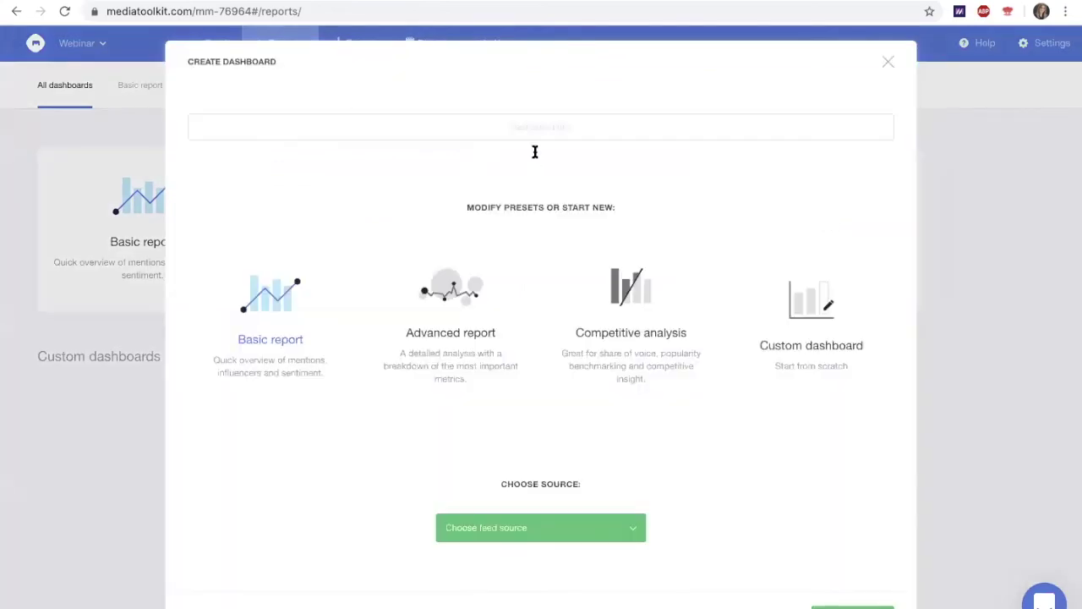
{"action": "left_click", "coordinate": [545, 125]}
{"action": "type", "text": "Bench"}
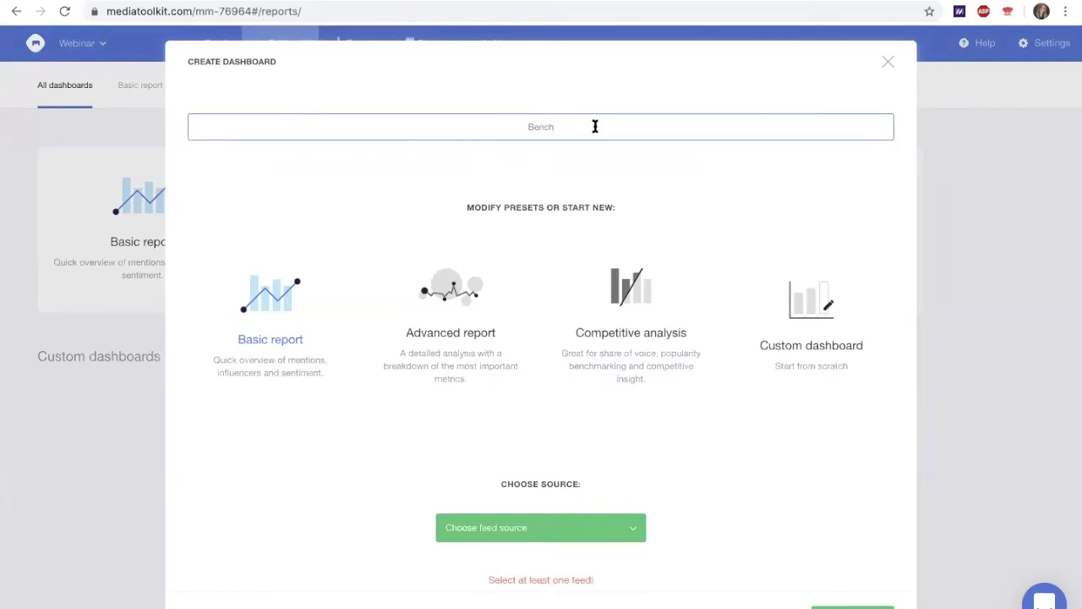
{"action": "type", "text": "mark analysis"}
{"action": "left_click", "coordinate": [630, 316]}
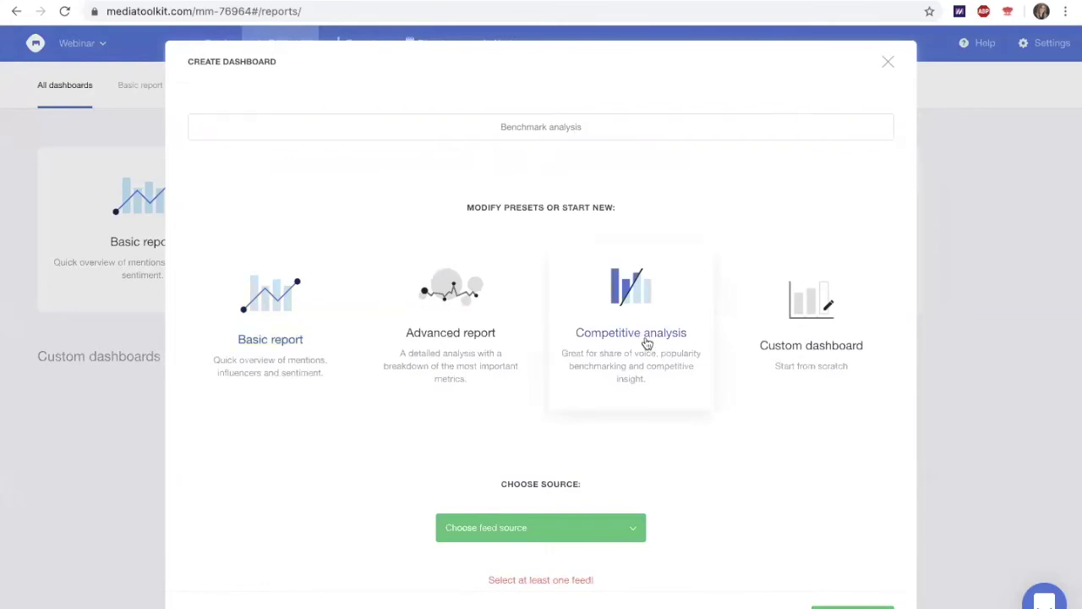
Choose New Balance, Skechers and Reebok as the feed sources and create the dashboard.
{"action": "scroll", "coordinate": [647, 343], "scroll_direction": "down", "scroll_amount": 1}
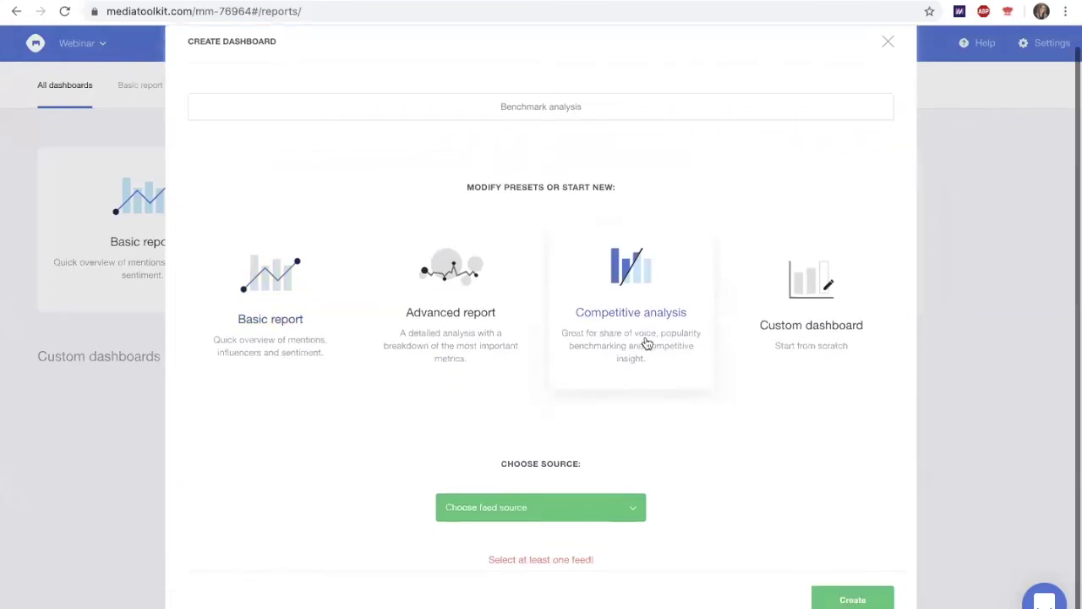
{"action": "left_click", "coordinate": [630, 510]}
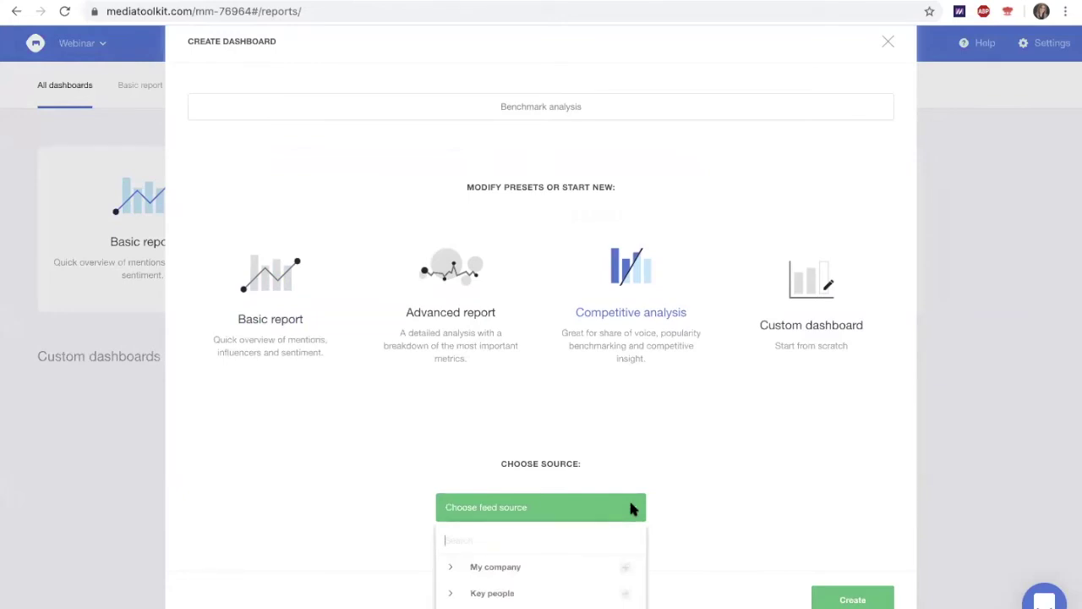
{"action": "scroll", "coordinate": [498, 536], "scroll_direction": "down", "scroll_amount": 1}
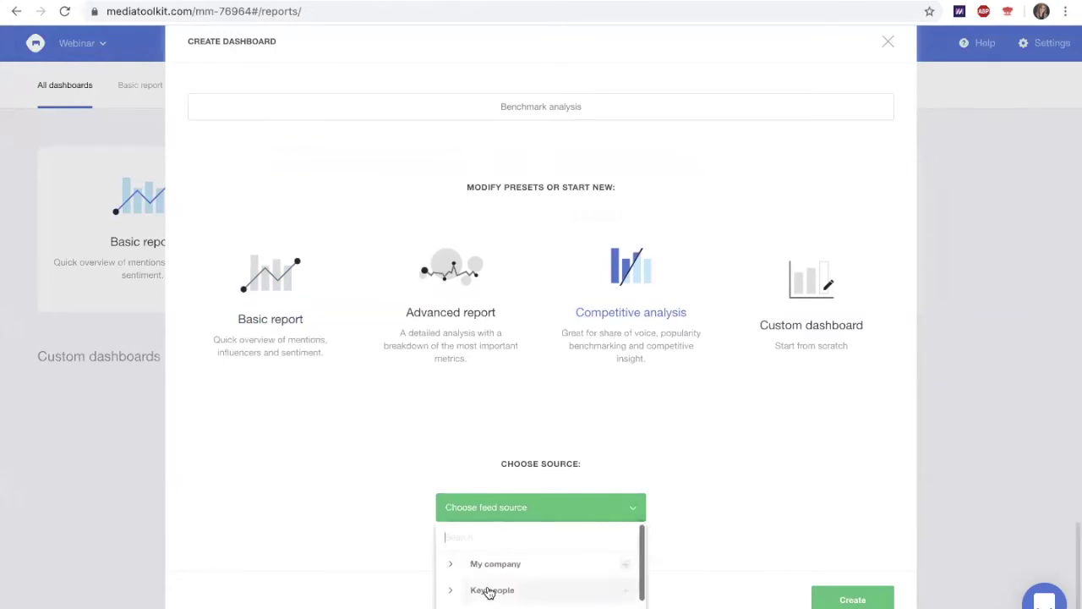
{"action": "scroll", "coordinate": [488, 592], "scroll_direction": "down", "scroll_amount": 1}
{"action": "left_click", "coordinate": [449, 584]}
{"action": "scroll", "coordinate": [541, 575], "scroll_direction": "down", "scroll_amount": 1}
{"action": "left_click", "coordinate": [500, 583]}
{"action": "left_click", "coordinate": [500, 605]}
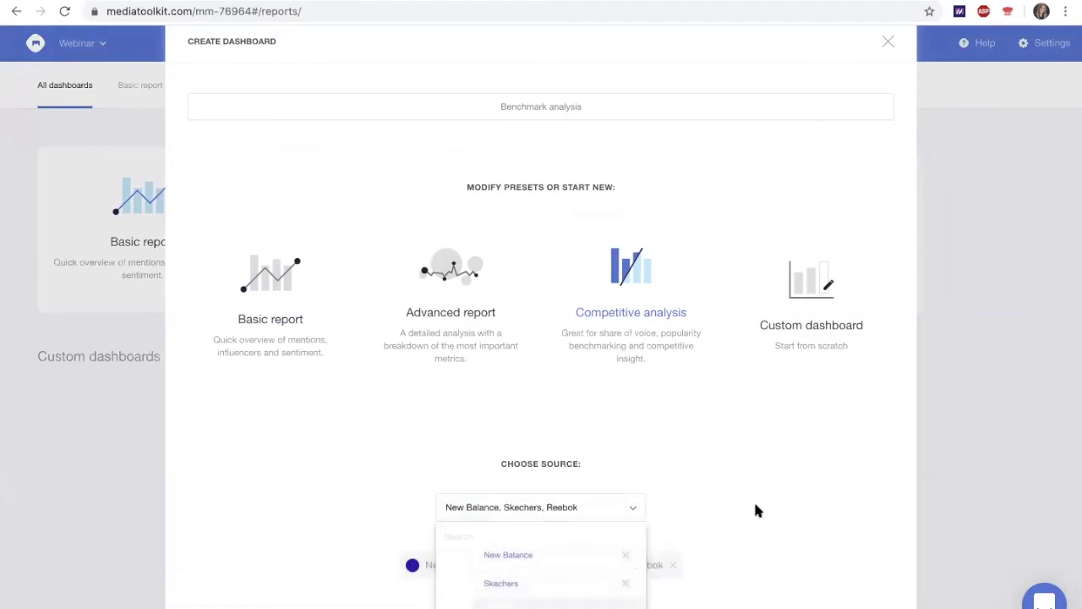
{"action": "scroll", "coordinate": [803, 524], "scroll_direction": "down", "scroll_amount": 1}
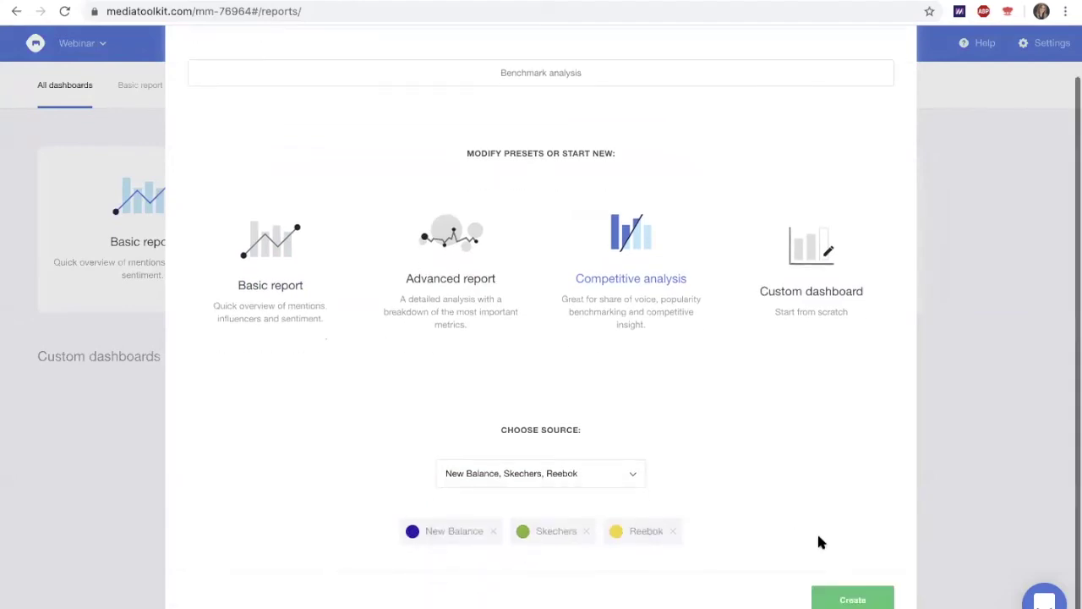
{"action": "left_click", "coordinate": [843, 600]}
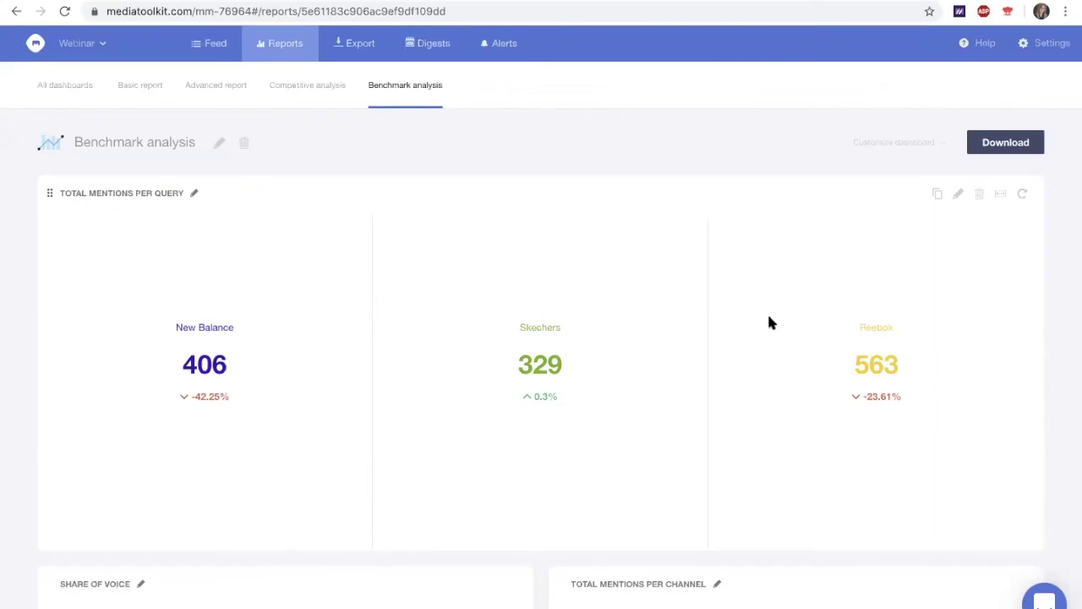
Change the Share of voice chart from pie to the Basic bar type and save it.
{"action": "scroll", "coordinate": [768, 320], "scroll_direction": "down", "scroll_amount": 4}
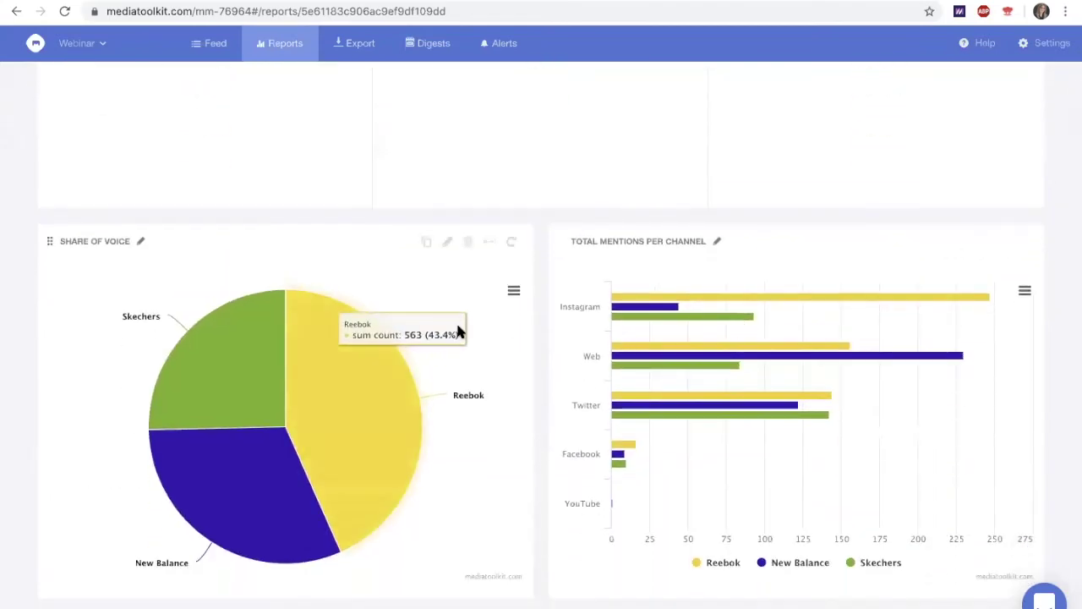
{"action": "left_click", "coordinate": [447, 244]}
{"action": "scroll", "coordinate": [493, 284], "scroll_direction": "down", "scroll_amount": 2}
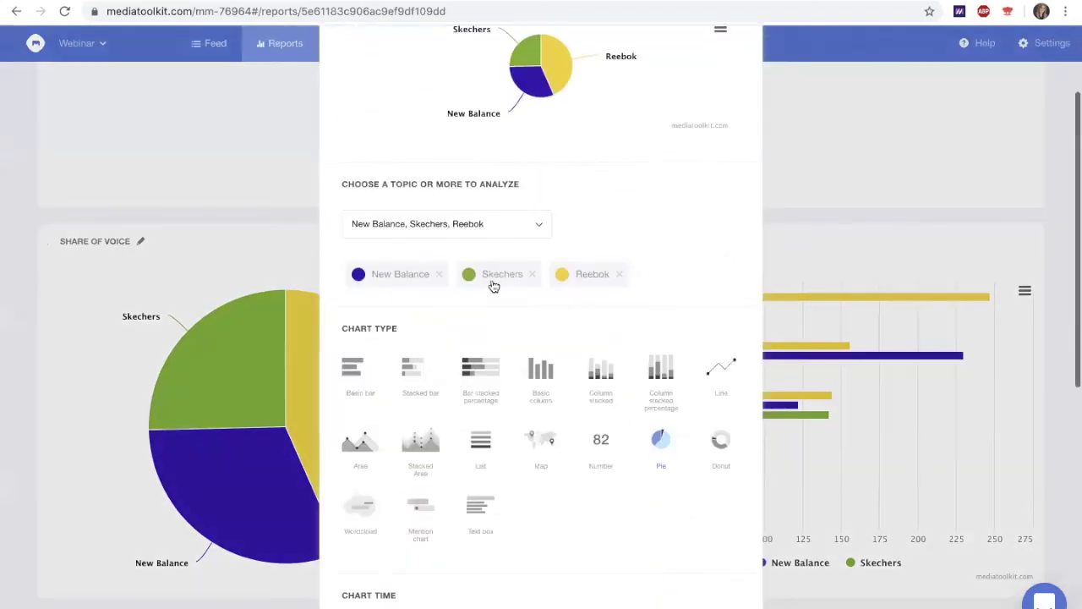
{"action": "scroll", "coordinate": [473, 359], "scroll_direction": "down", "scroll_amount": 1}
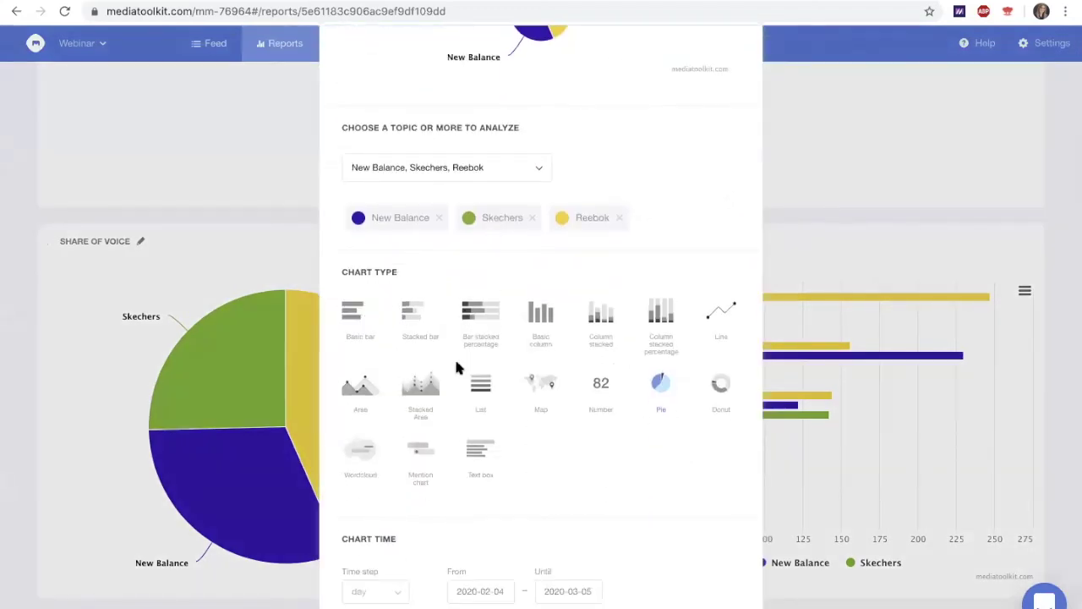
{"action": "left_click", "coordinate": [370, 336]}
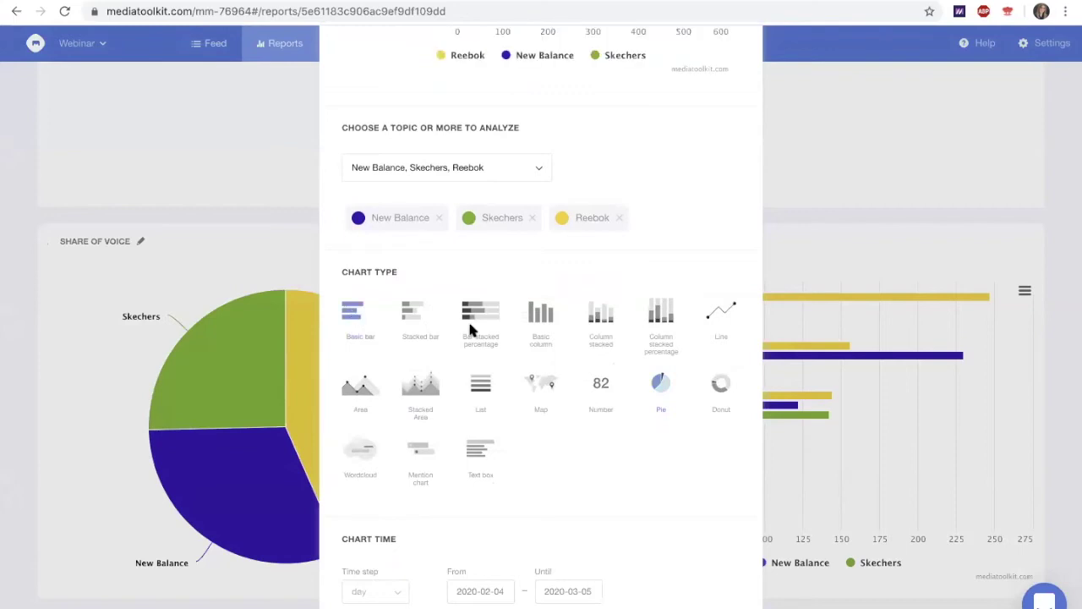
{"action": "scroll", "coordinate": [470, 327], "scroll_direction": "up", "scroll_amount": 3}
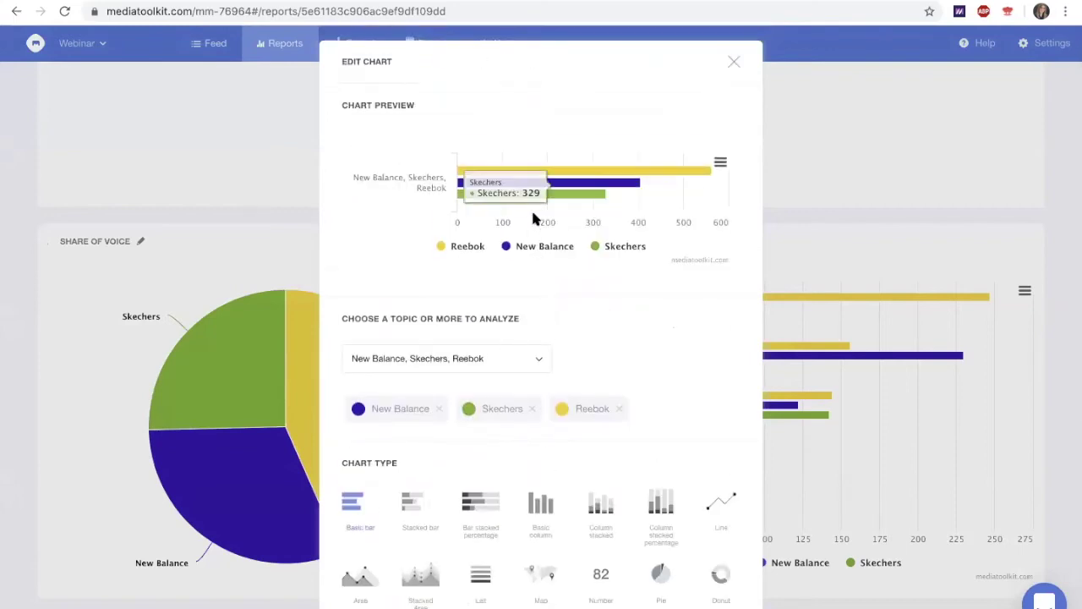
{"action": "scroll", "coordinate": [555, 278], "scroll_direction": "down", "scroll_amount": 10}
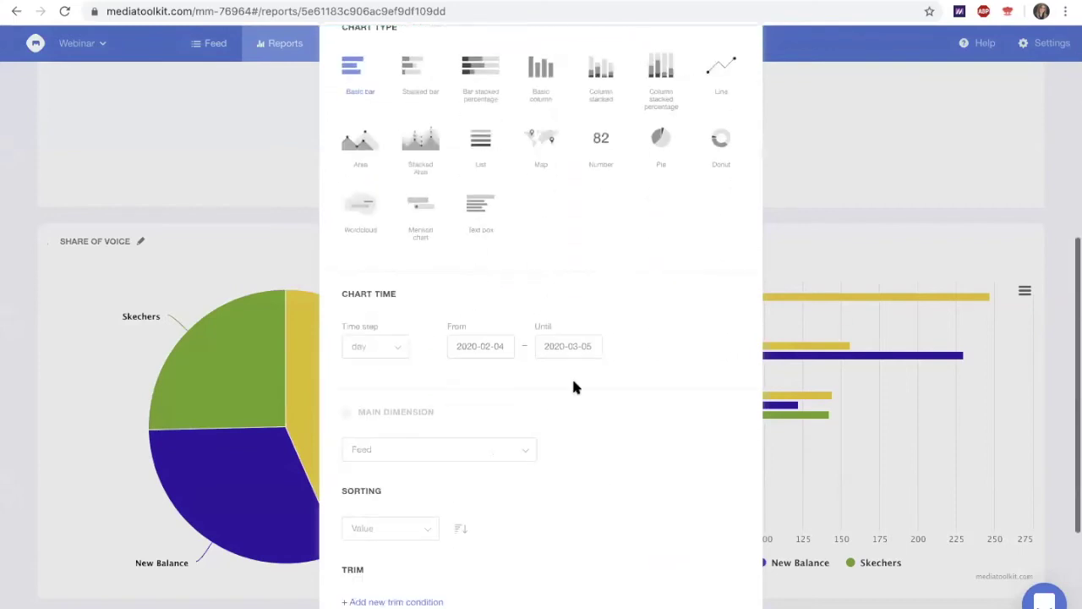
{"action": "left_click", "coordinate": [698, 600]}
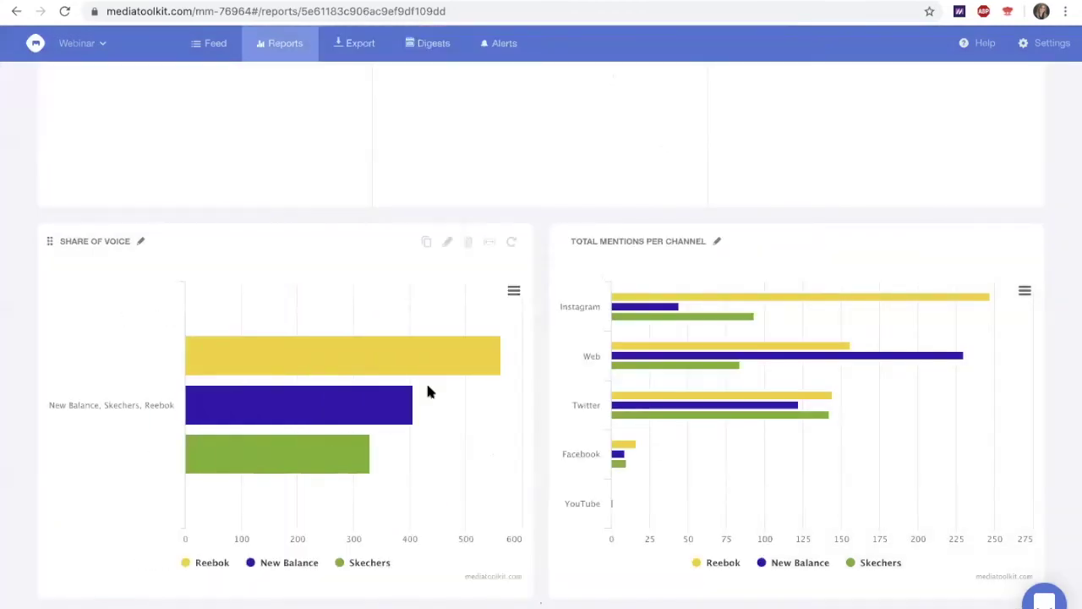
Set the Share of voice chart's width to 2/3 and move the Total mentions per channel chart into the free space beside it.
{"action": "left_click", "coordinate": [488, 247]}
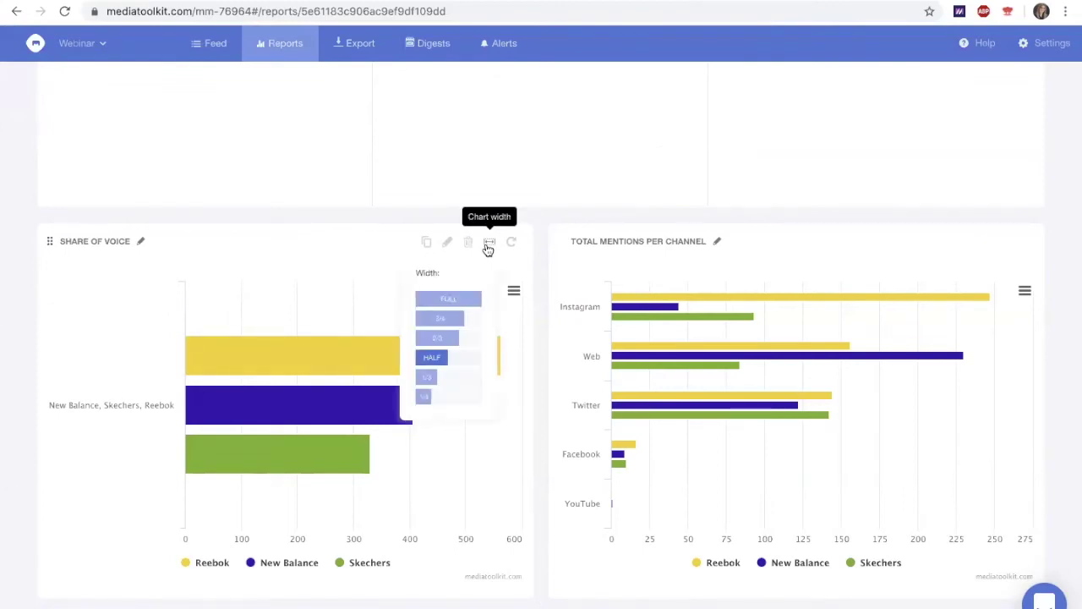
{"action": "left_click", "coordinate": [438, 339]}
{"action": "scroll", "coordinate": [438, 343], "scroll_direction": "down", "scroll_amount": 2}
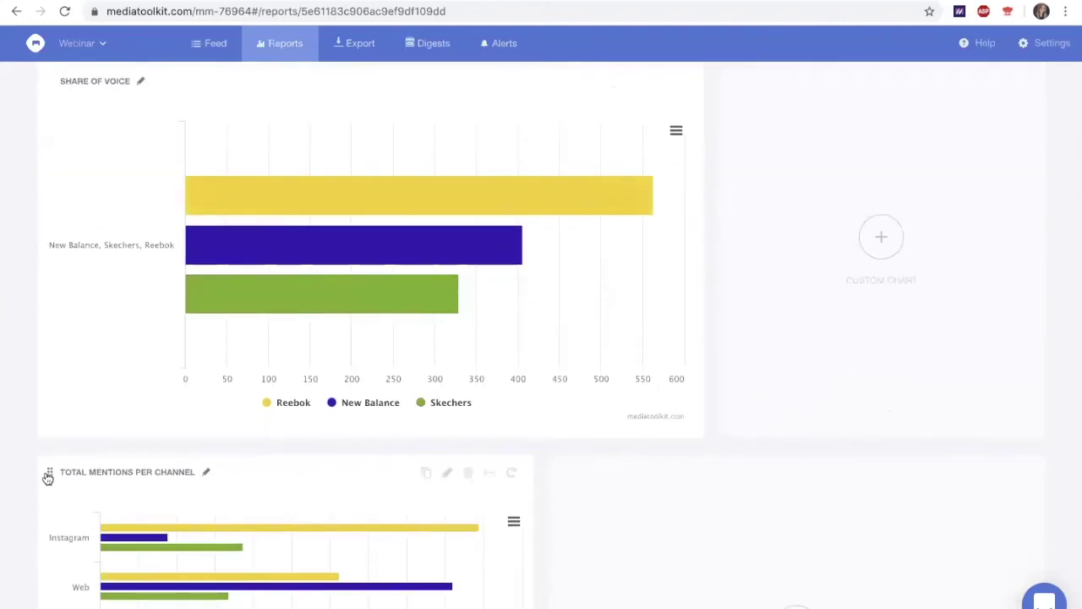
{"action": "left_click_drag", "start_coordinate": [48, 476], "coordinate": [557, 252]}
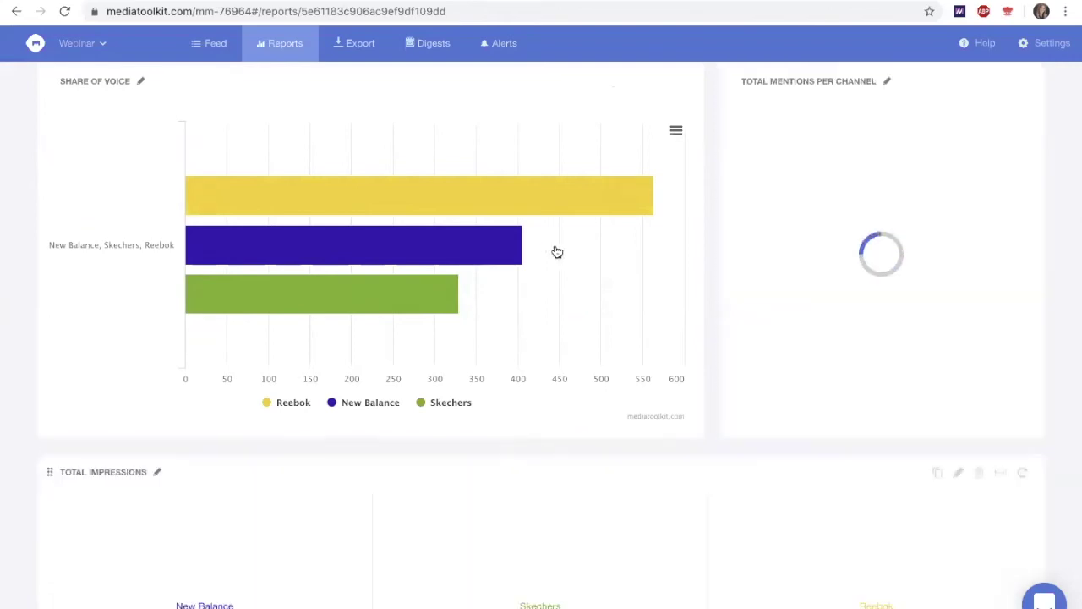
{"action": "scroll", "coordinate": [556, 251], "scroll_direction": "up", "scroll_amount": 2}
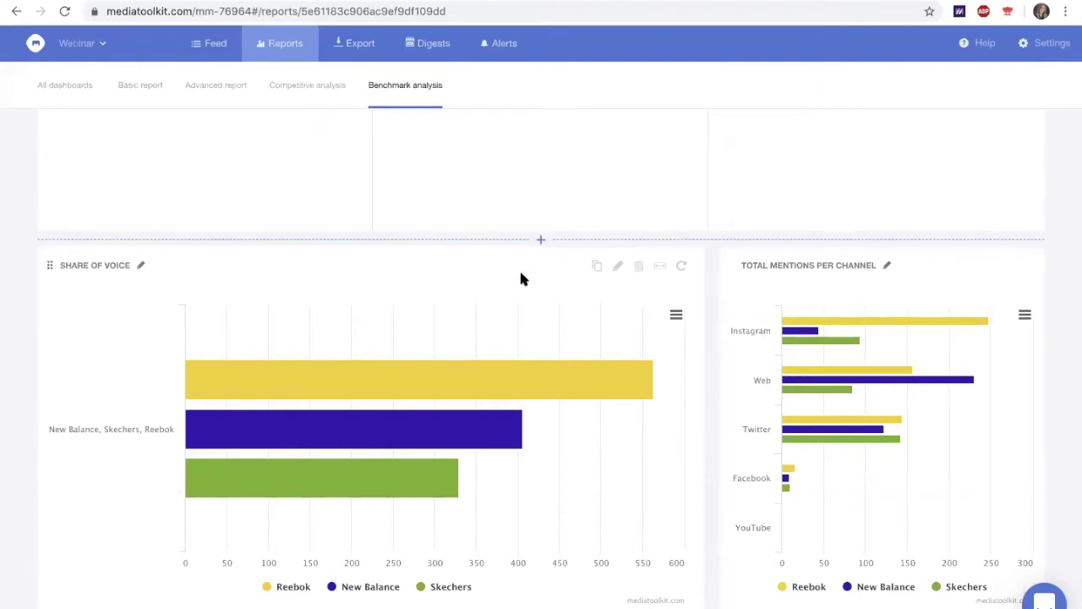
{"action": "scroll", "coordinate": [519, 277], "scroll_direction": "down", "scroll_amount": 1}
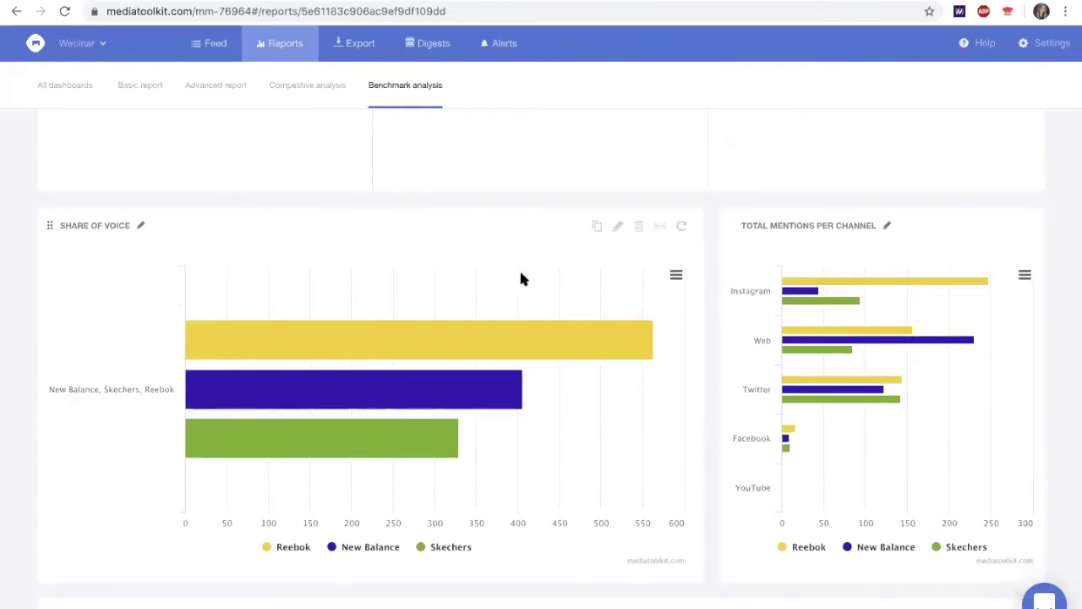
Look through the Share of voice chart's topic, type, time, dimension, trim and value settings, and leave the editor without saving.
{"action": "left_click", "coordinate": [616, 227]}
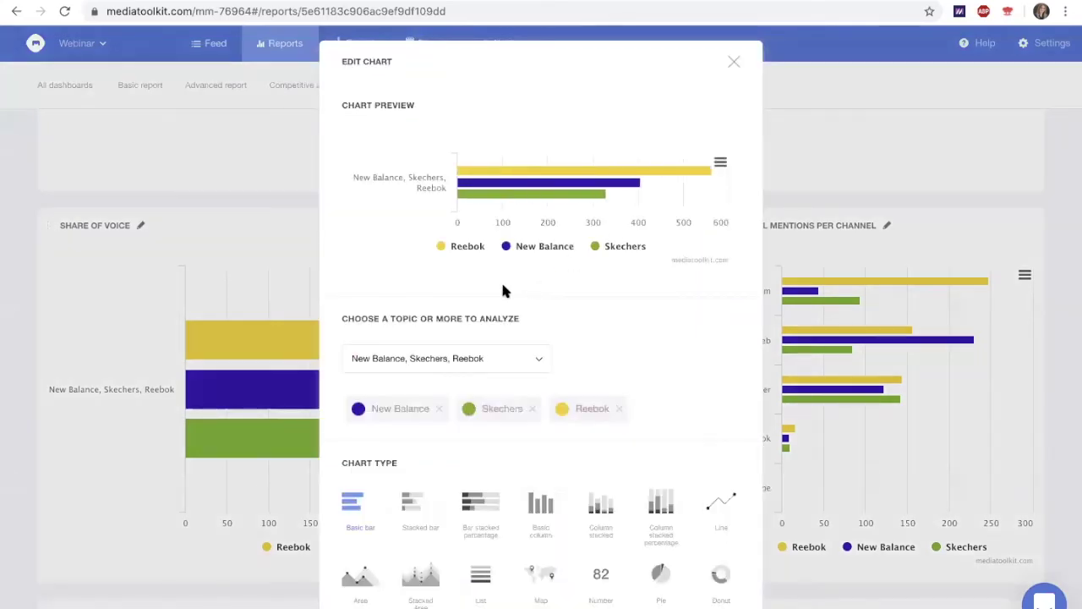
{"action": "scroll", "coordinate": [502, 291], "scroll_direction": "down", "scroll_amount": 1}
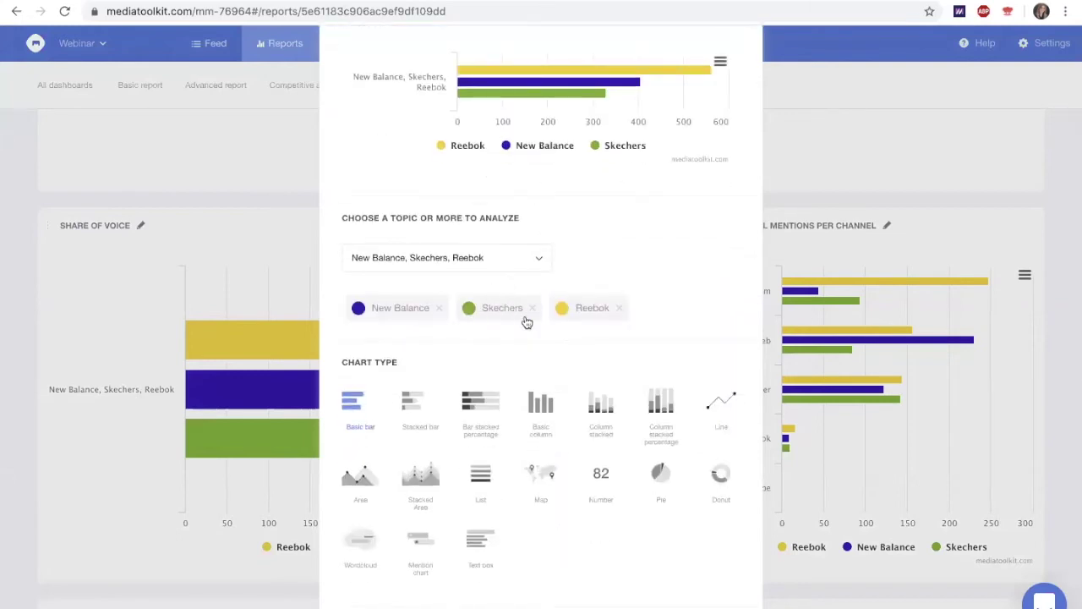
{"action": "scroll", "coordinate": [536, 256], "scroll_direction": "down", "scroll_amount": 1}
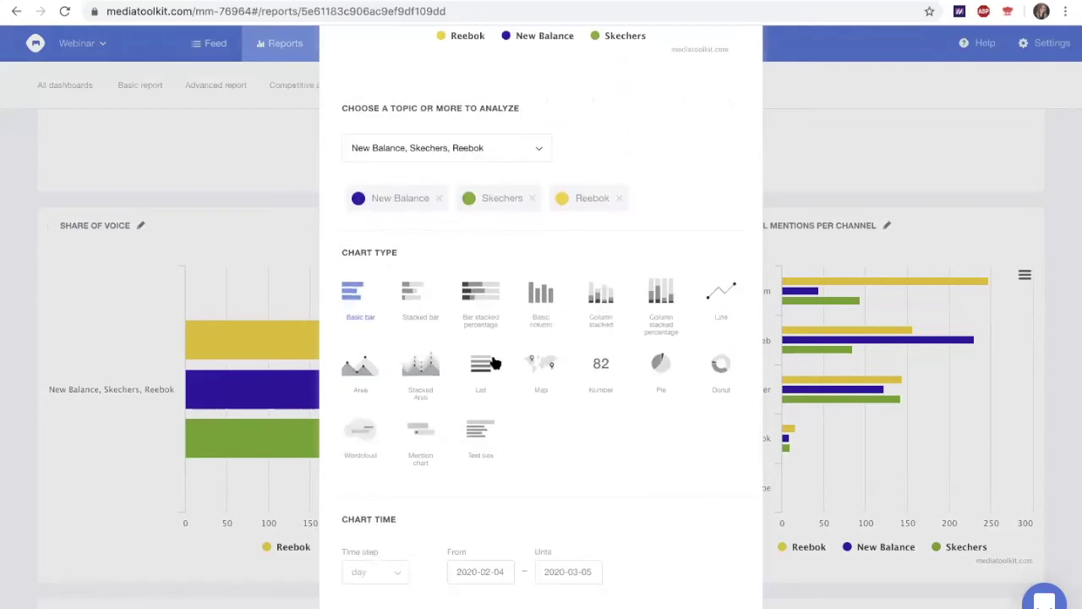
{"action": "scroll", "coordinate": [494, 360], "scroll_direction": "down", "scroll_amount": 2}
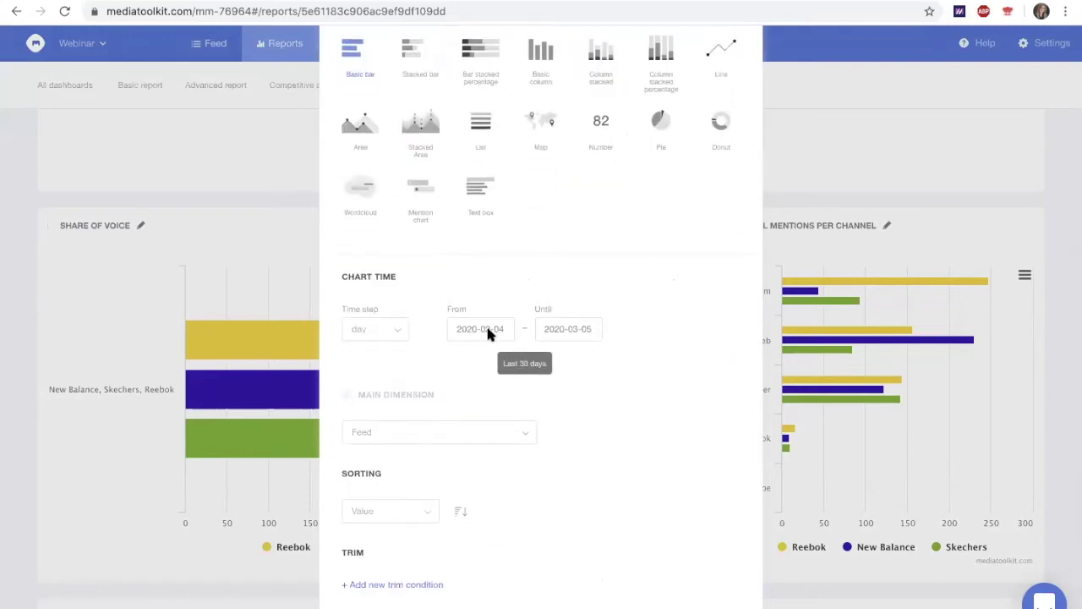
{"action": "scroll", "coordinate": [488, 334], "scroll_direction": "down", "scroll_amount": 2}
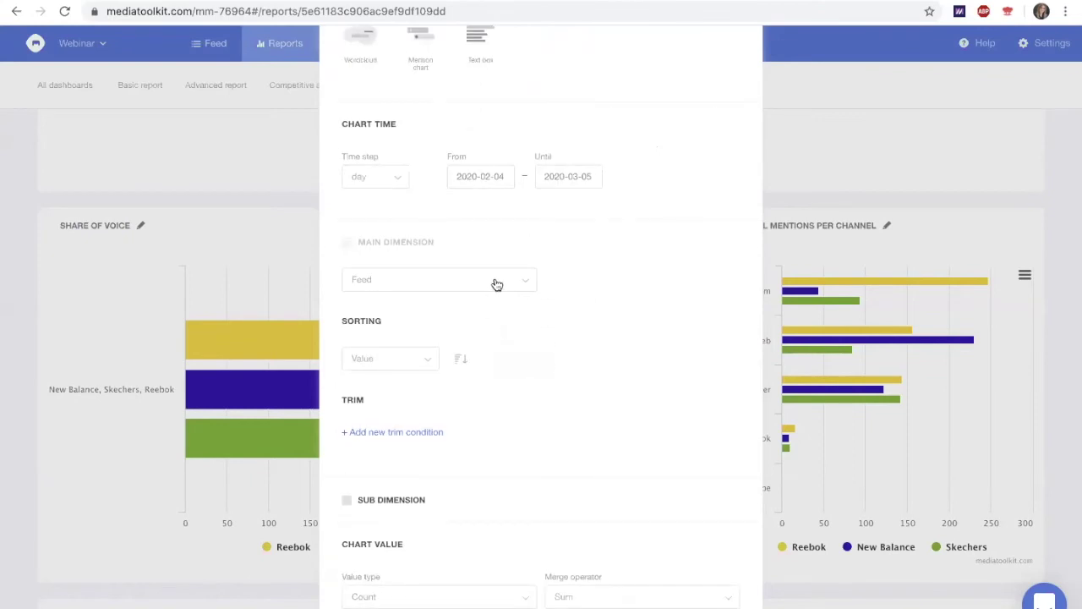
{"action": "scroll", "coordinate": [497, 284], "scroll_direction": "down", "scroll_amount": 1}
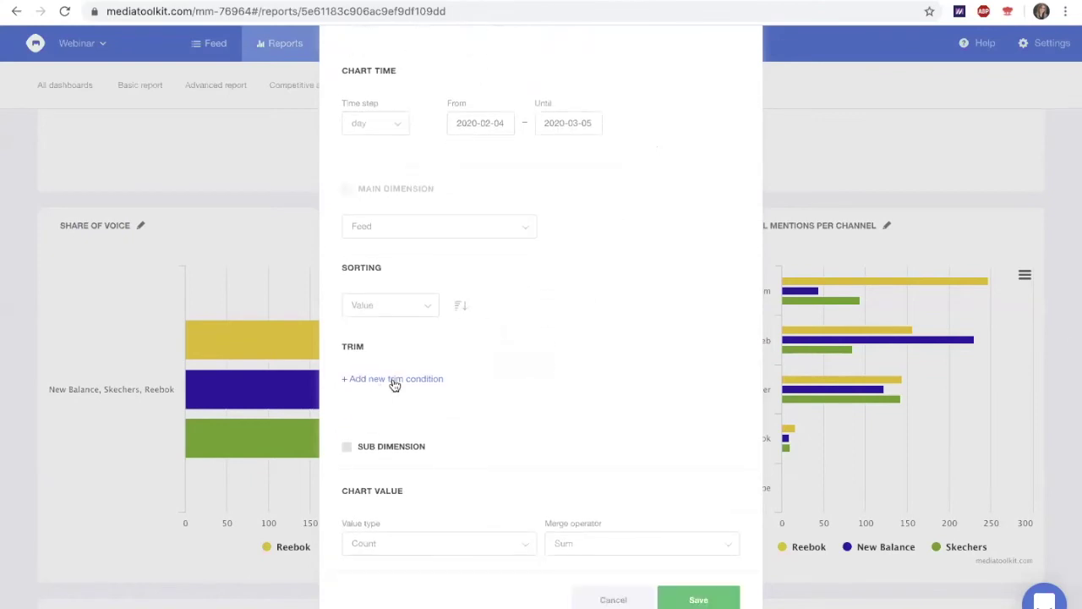
{"action": "left_click", "coordinate": [348, 447]}
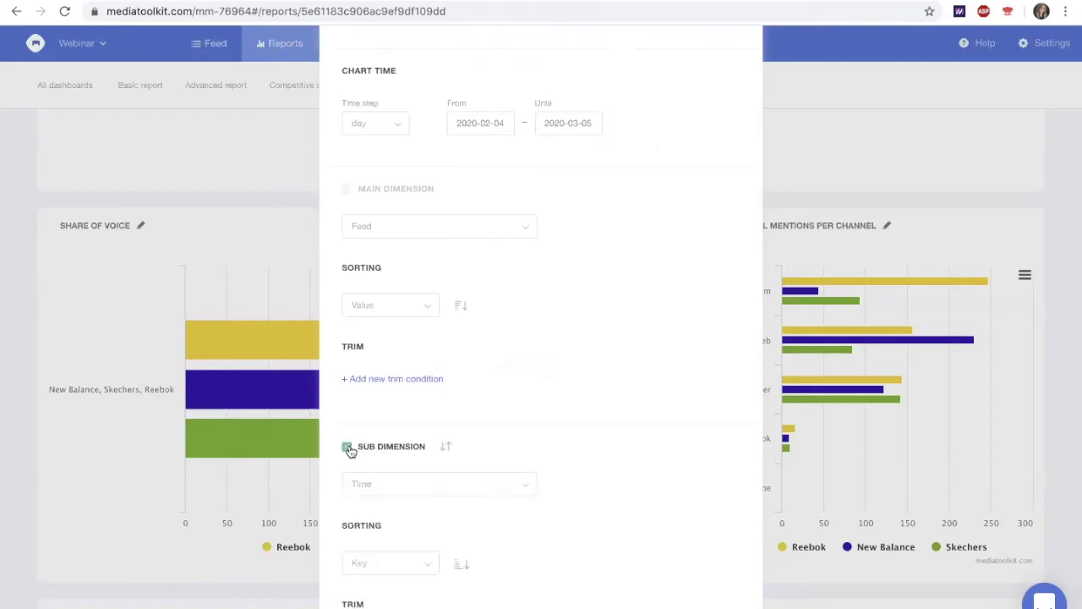
{"action": "left_click", "coordinate": [348, 447]}
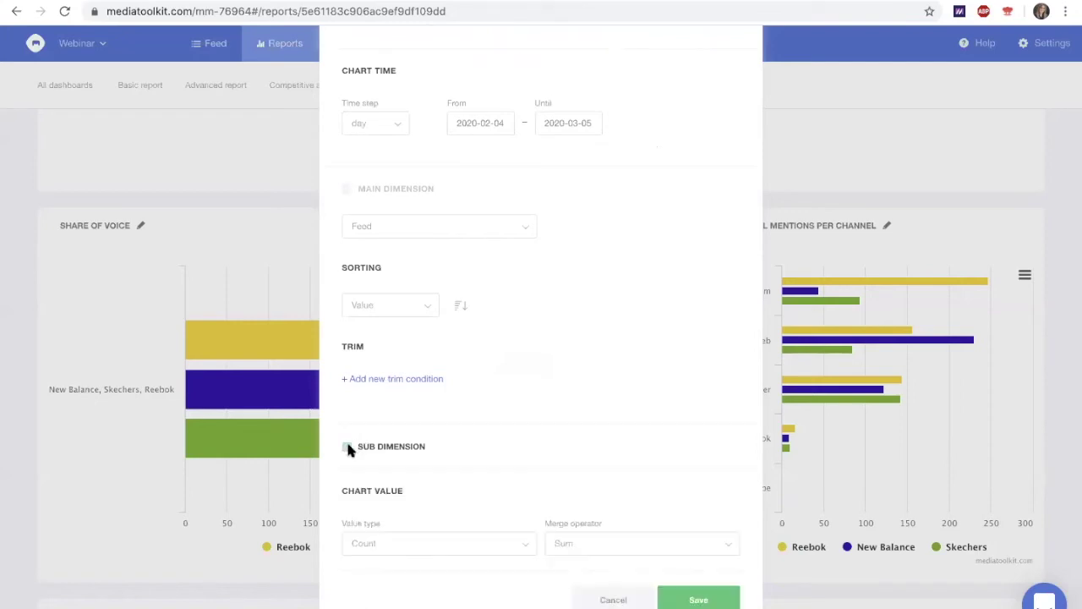
{"action": "left_click", "coordinate": [467, 553]}
{"action": "left_click", "coordinate": [466, 554]}
{"action": "left_click", "coordinate": [613, 600]}
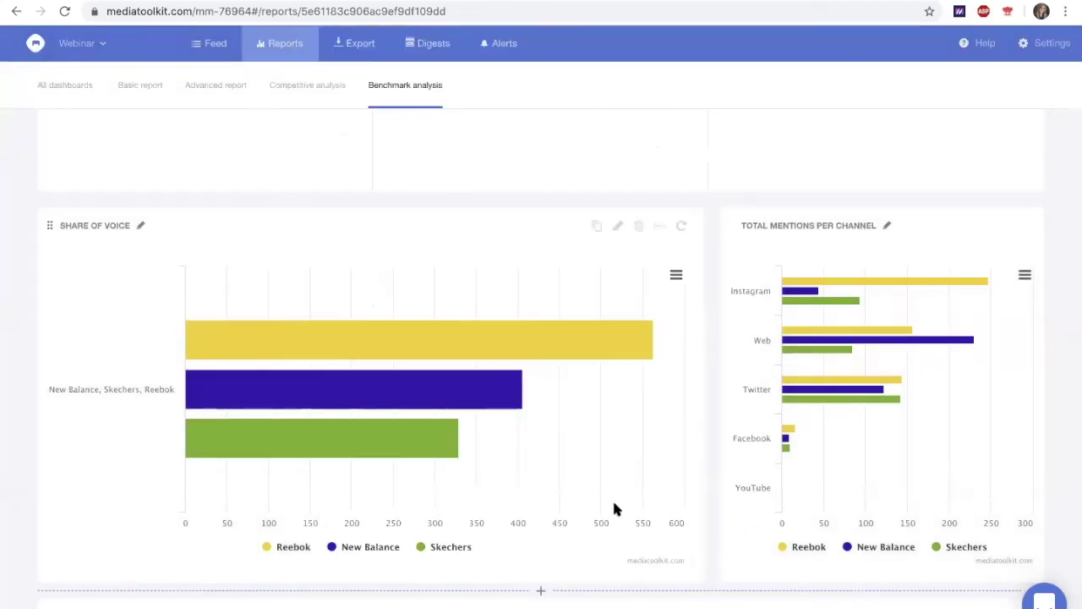
Delete the Mentions over time for multiple queries chart from the dashboard and confirm the deletion.
{"action": "scroll", "coordinate": [615, 508], "scroll_direction": "down", "scroll_amount": 10}
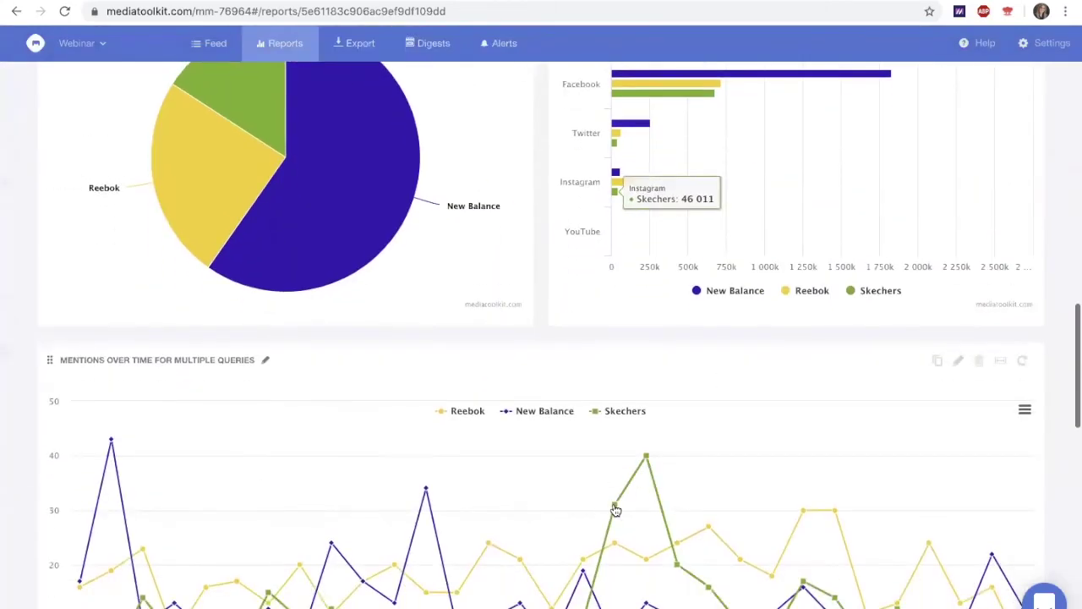
{"action": "scroll", "coordinate": [614, 510], "scroll_direction": "down", "scroll_amount": 2}
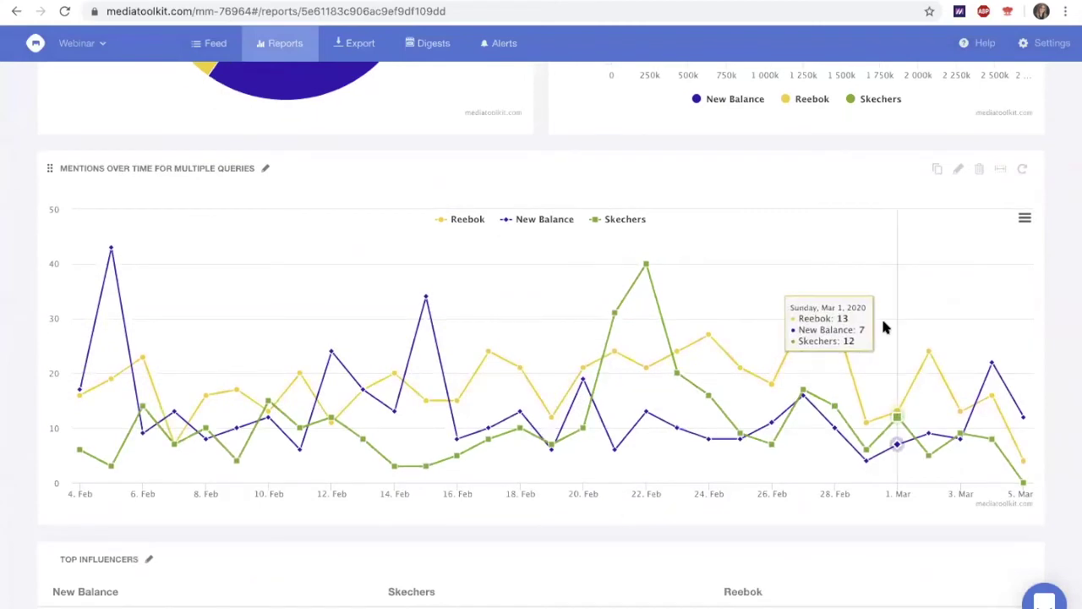
{"action": "left_click", "coordinate": [979, 174]}
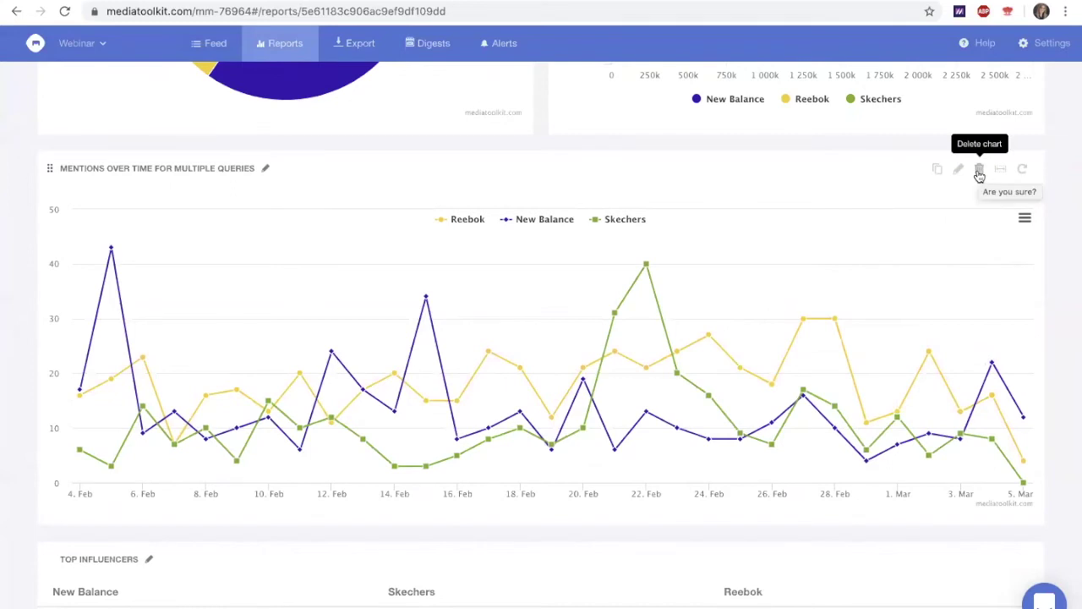
{"action": "left_click", "coordinate": [664, 371]}
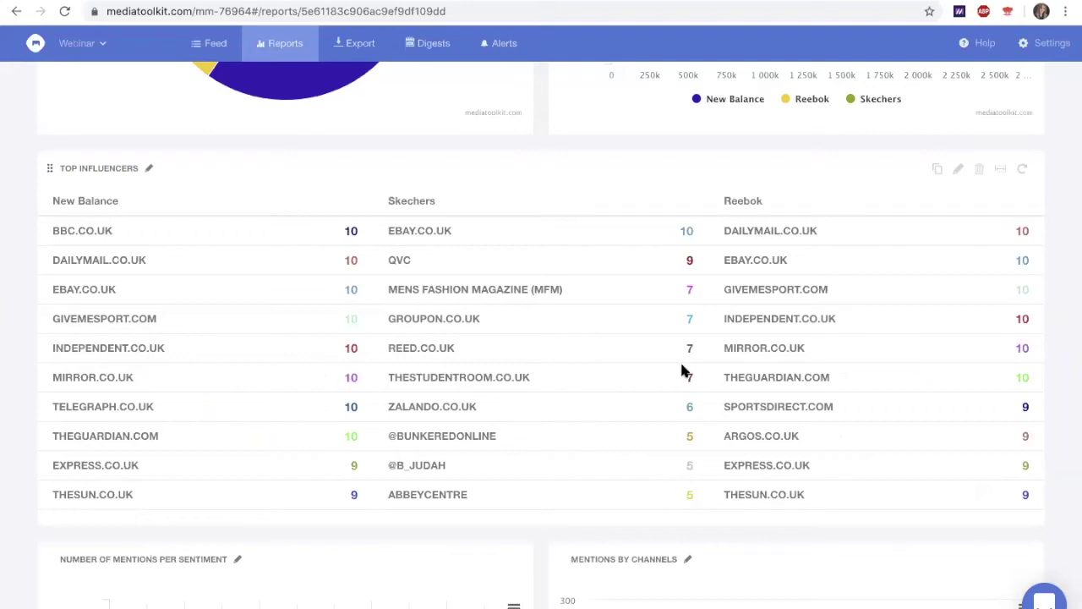
Insert a Top influencers by number of mentions chart for New Balance, Skechers and Reebok above the Top influencers chart.
{"action": "left_click_drag", "start_coordinate": [540, 162], "coordinate": [542, 153]}
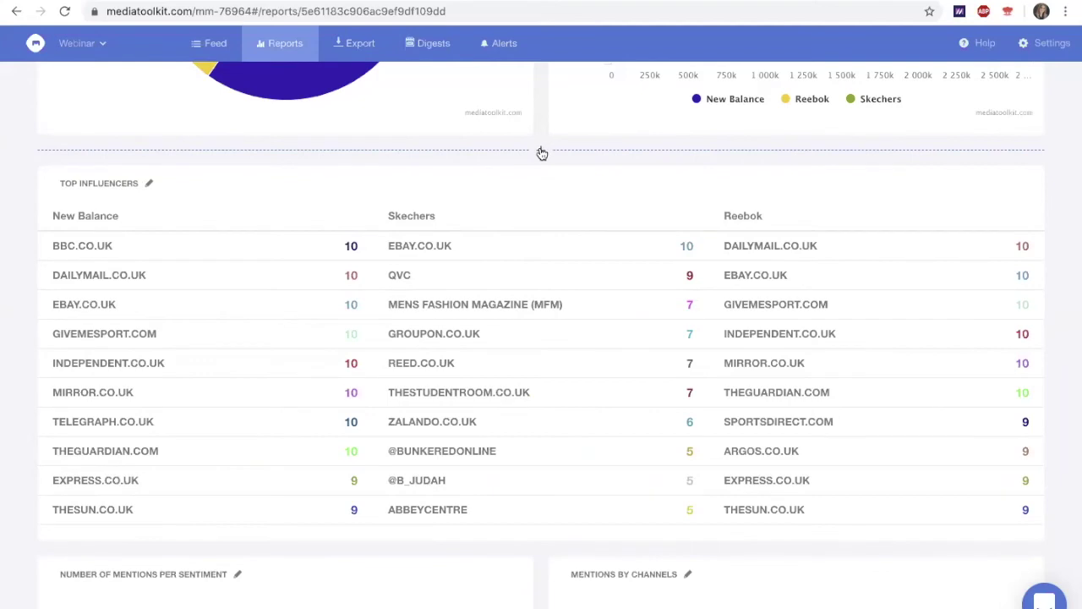
{"action": "left_click", "coordinate": [542, 153]}
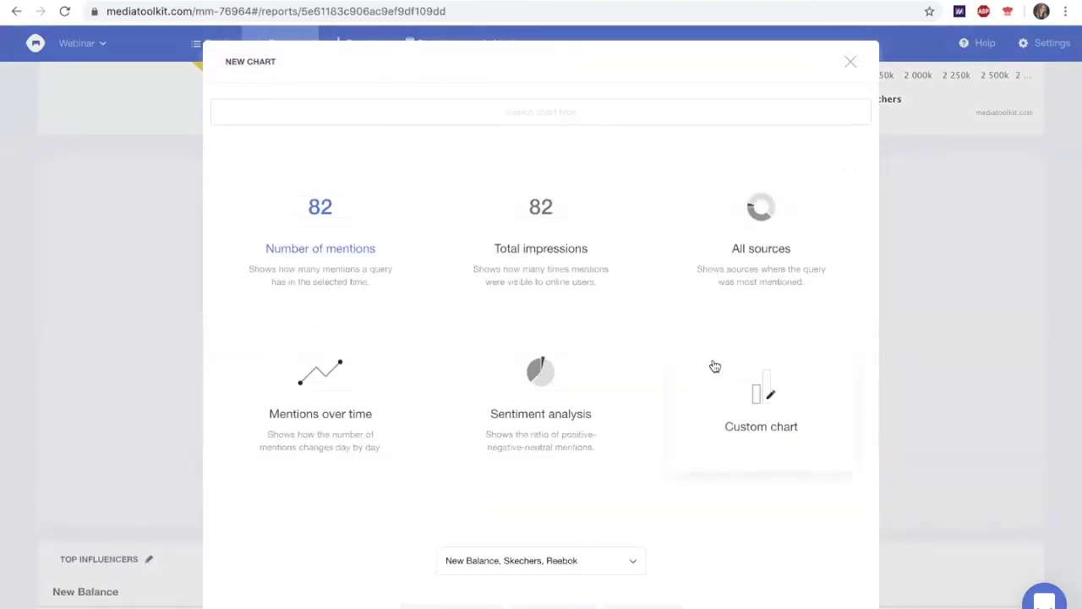
{"action": "scroll", "coordinate": [709, 366], "scroll_direction": "down", "scroll_amount": 2}
{"action": "scroll", "coordinate": [706, 365], "scroll_direction": "down", "scroll_amount": 2}
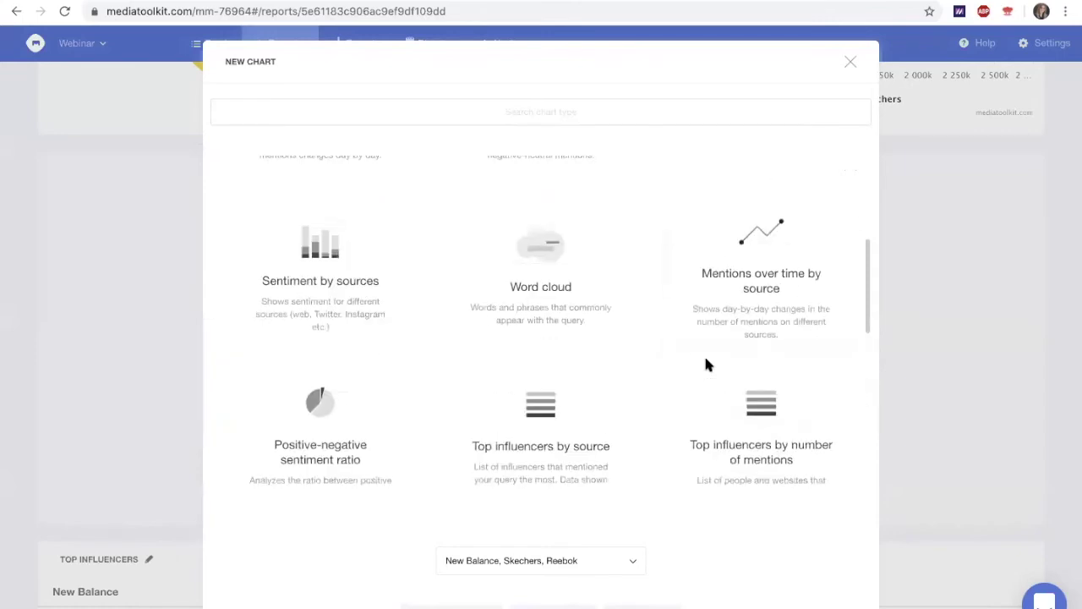
{"action": "scroll", "coordinate": [744, 355], "scroll_direction": "down", "scroll_amount": 2}
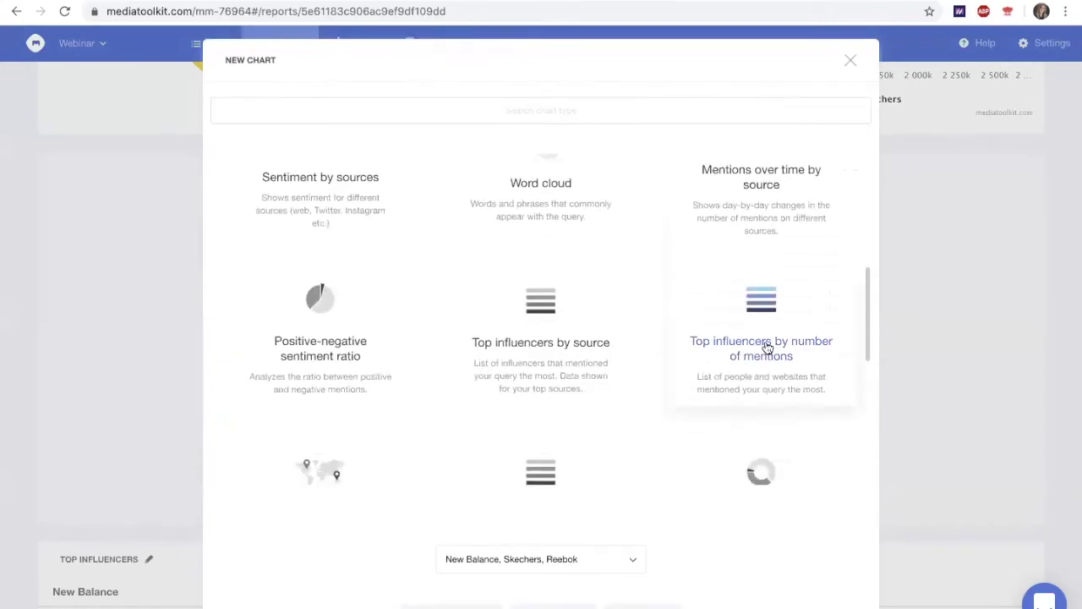
{"action": "scroll", "coordinate": [767, 351], "scroll_direction": "down", "scroll_amount": 8}
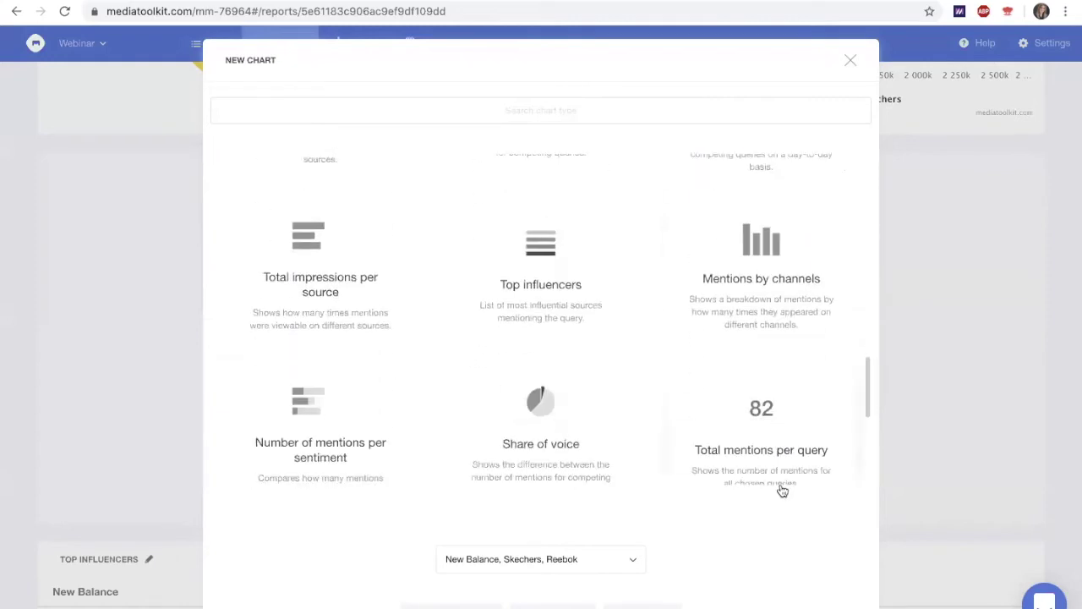
{"action": "scroll", "coordinate": [781, 491], "scroll_direction": "down", "scroll_amount": 2}
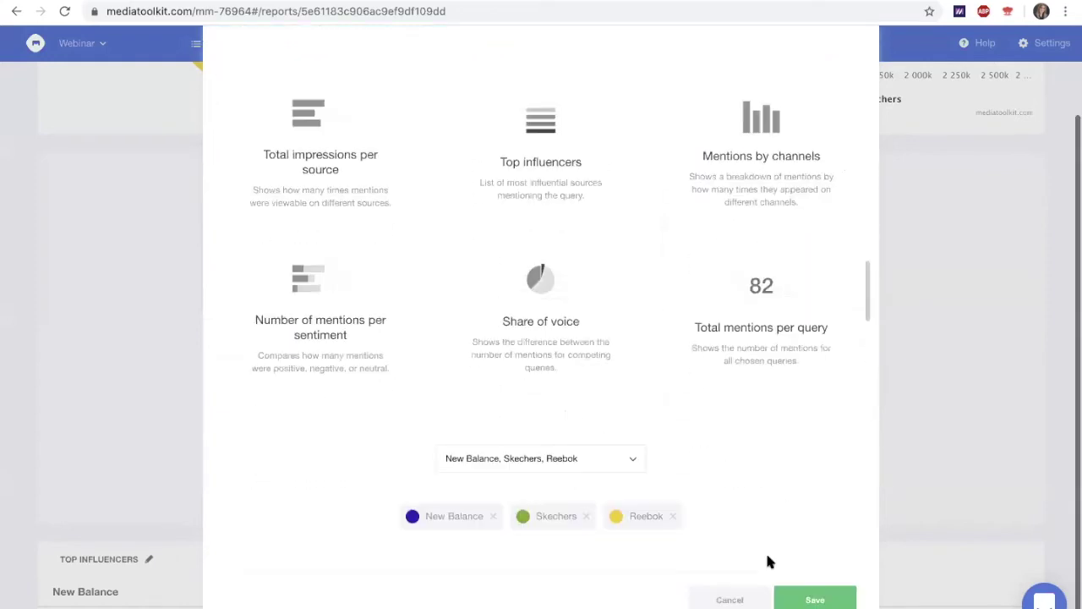
{"action": "left_click", "coordinate": [811, 599]}
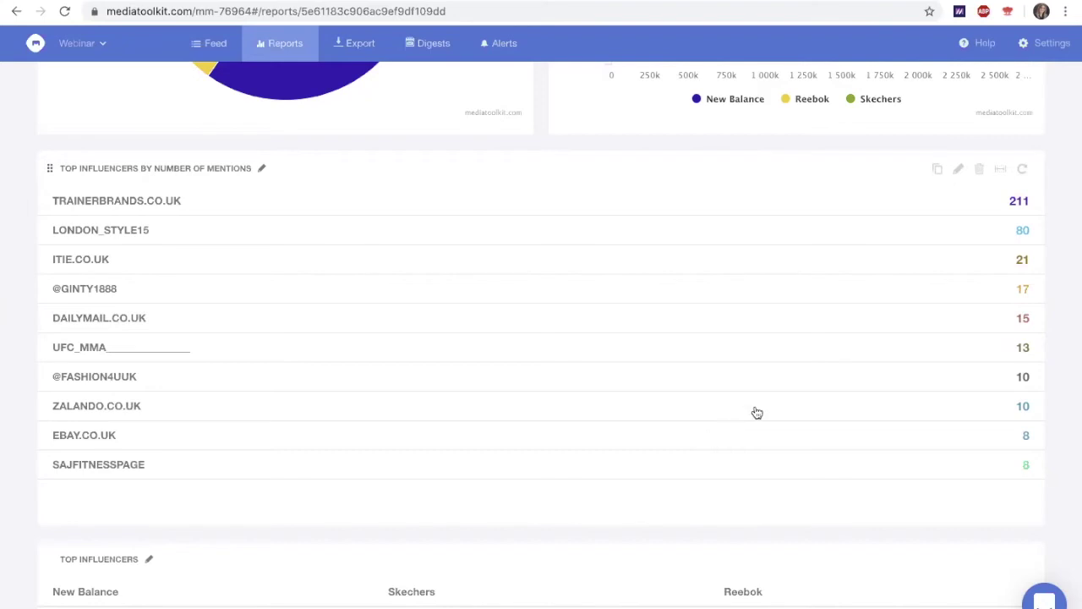
Edit the Top influencers by number of mentions chart to add Feed as its sub dimension, and check the preview.
{"action": "left_click", "coordinate": [959, 168]}
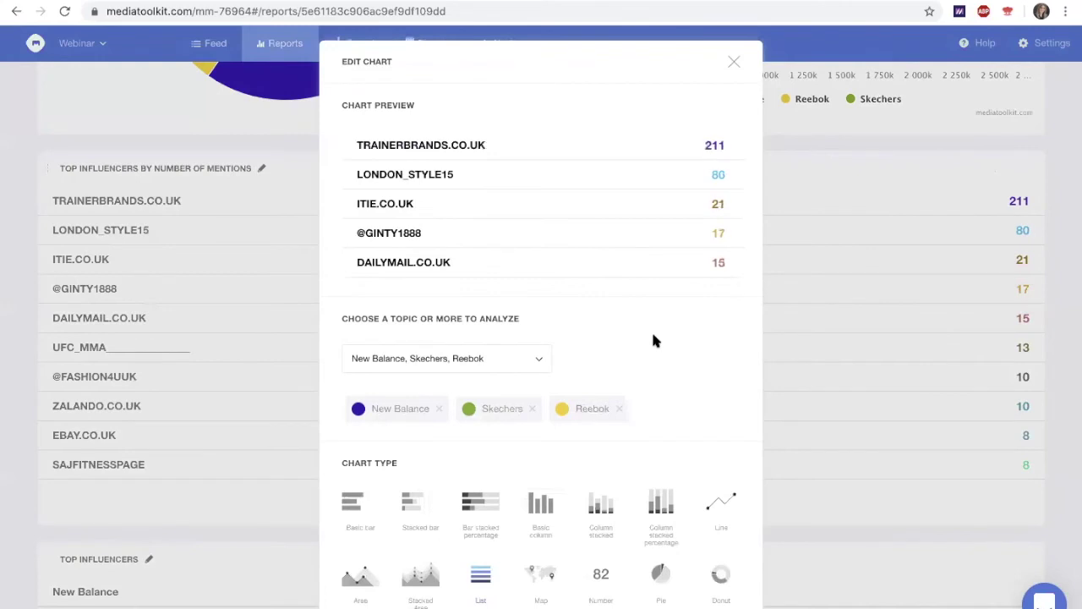
{"action": "scroll", "coordinate": [652, 339], "scroll_direction": "down", "scroll_amount": 4}
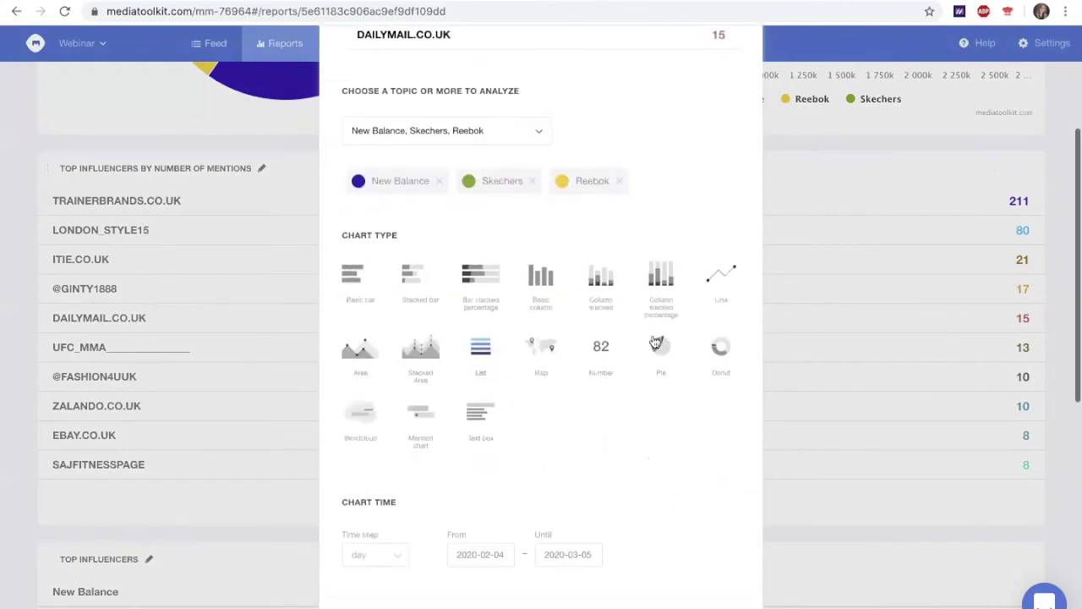
{"action": "scroll", "coordinate": [656, 341], "scroll_direction": "down", "scroll_amount": 6}
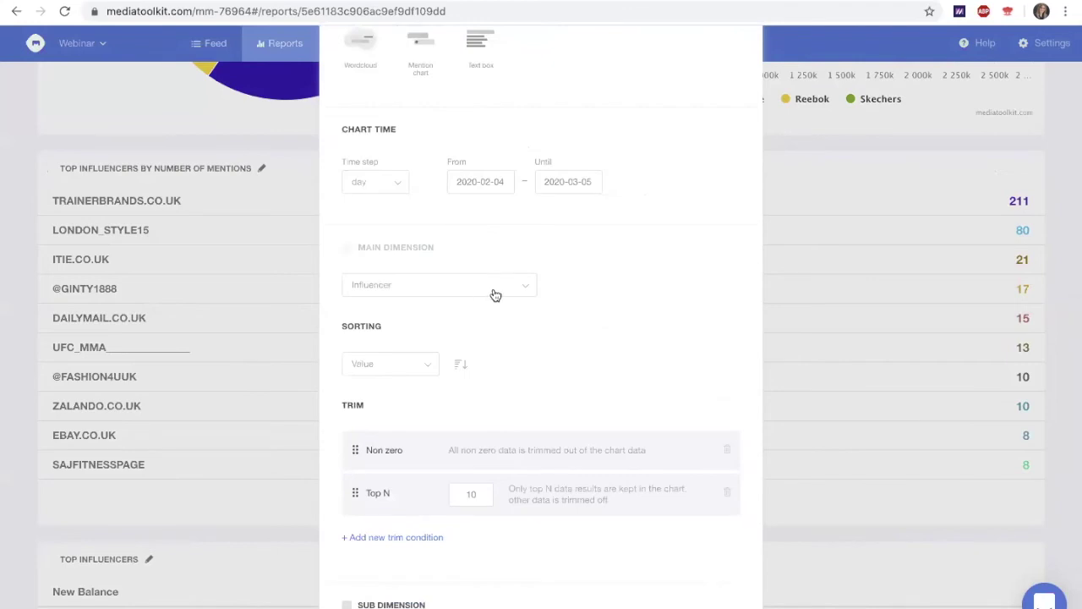
{"action": "scroll", "coordinate": [496, 295], "scroll_direction": "down", "scroll_amount": 3}
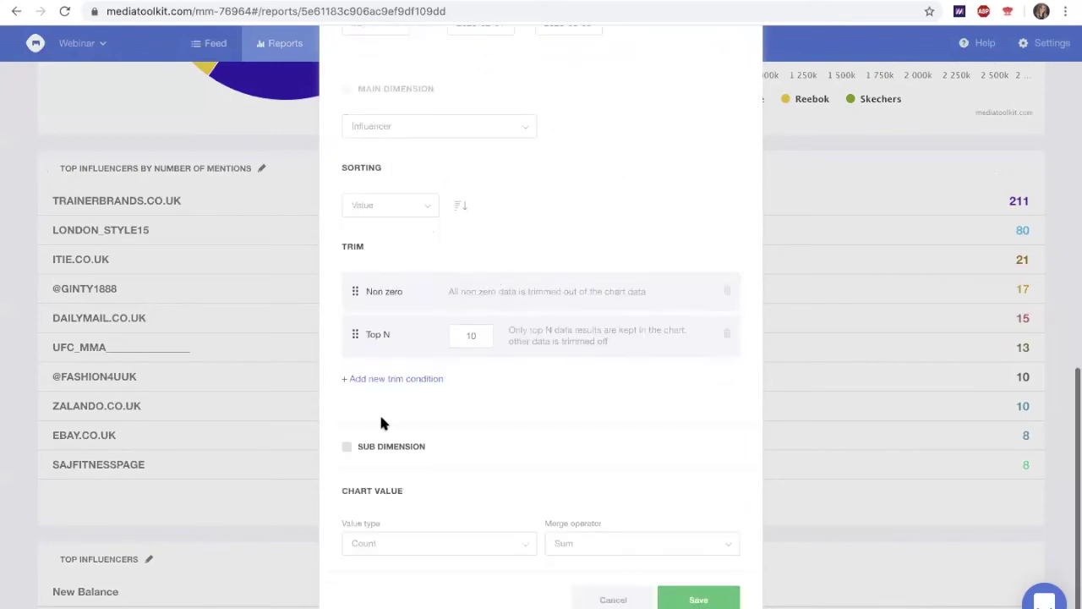
{"action": "left_click", "coordinate": [347, 448]}
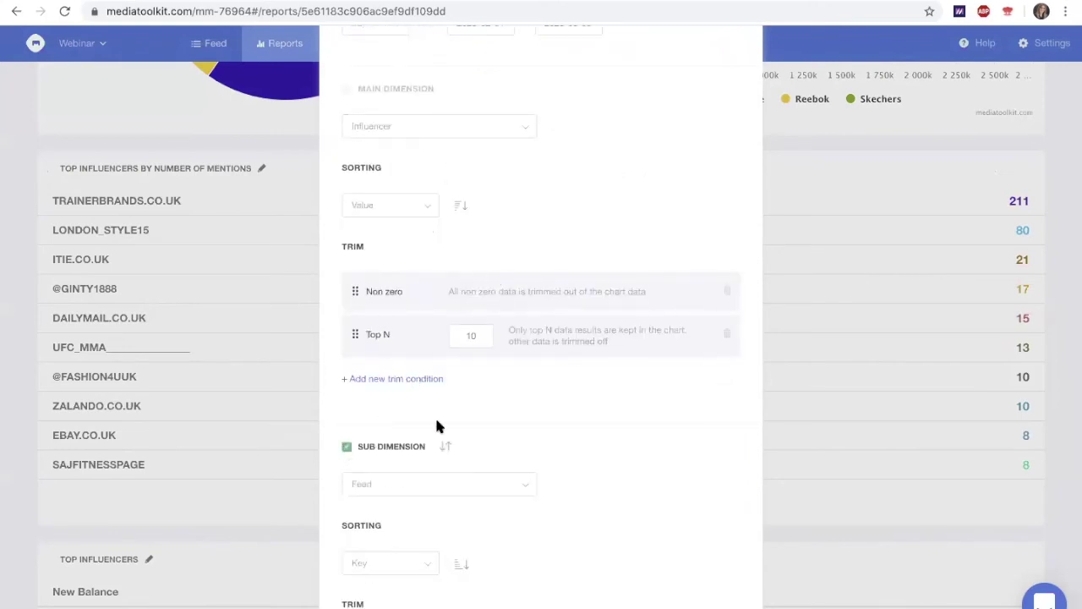
{"action": "scroll", "coordinate": [437, 425], "scroll_direction": "down", "scroll_amount": 1}
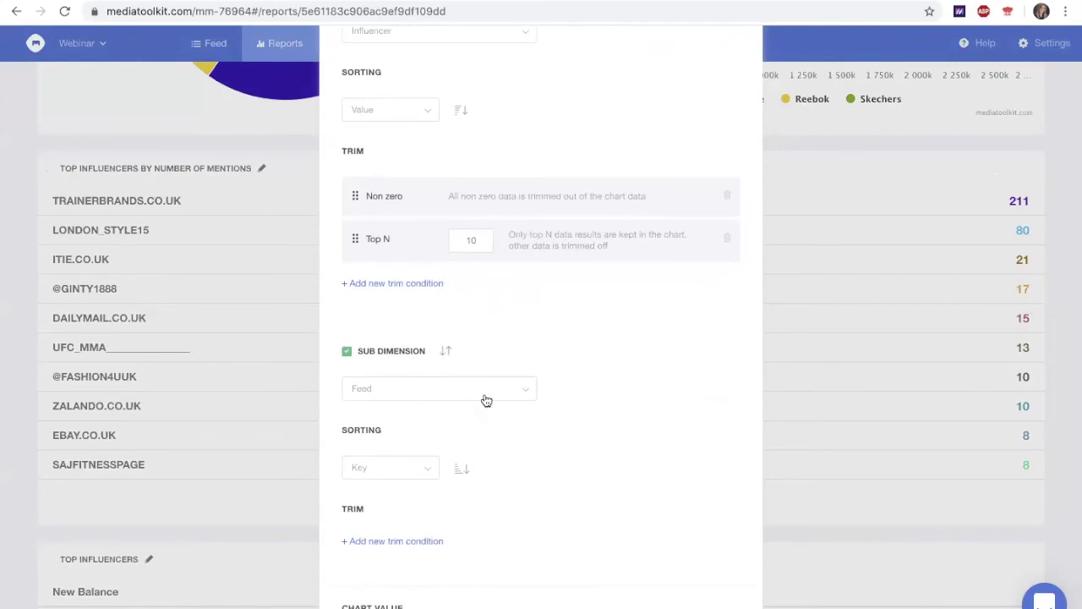
{"action": "left_click", "coordinate": [486, 389]}
{"action": "left_click", "coordinate": [394, 414]}
{"action": "scroll", "coordinate": [592, 411], "scroll_direction": "up", "scroll_amount": 10}
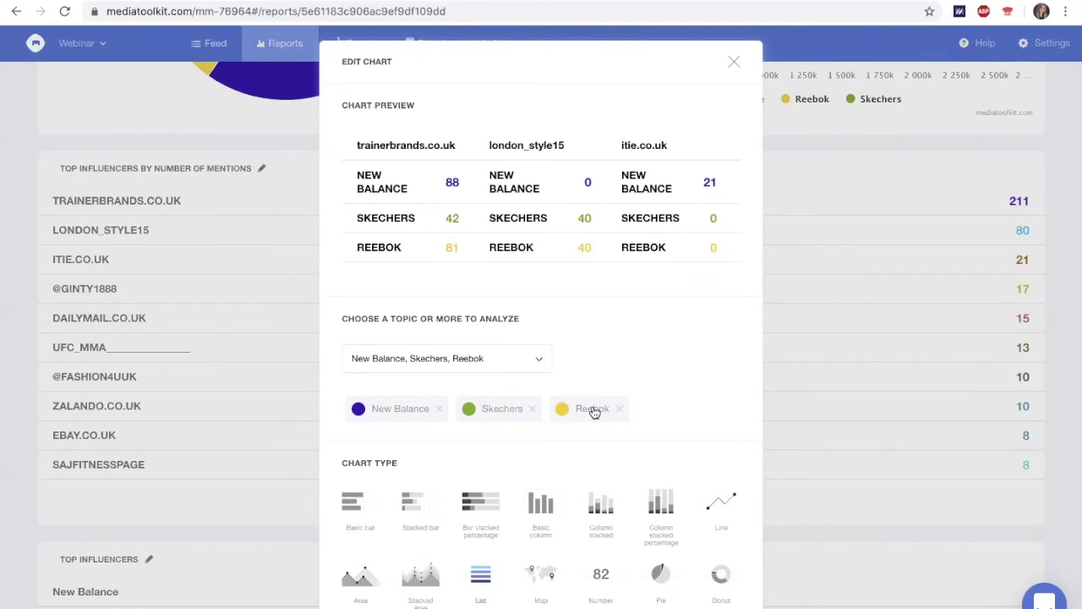
Swap the chart's main and sub dimensions so influencers are grouped under each feed, and save the chart.
{"action": "scroll", "coordinate": [594, 411], "scroll_direction": "down", "scroll_amount": 4}
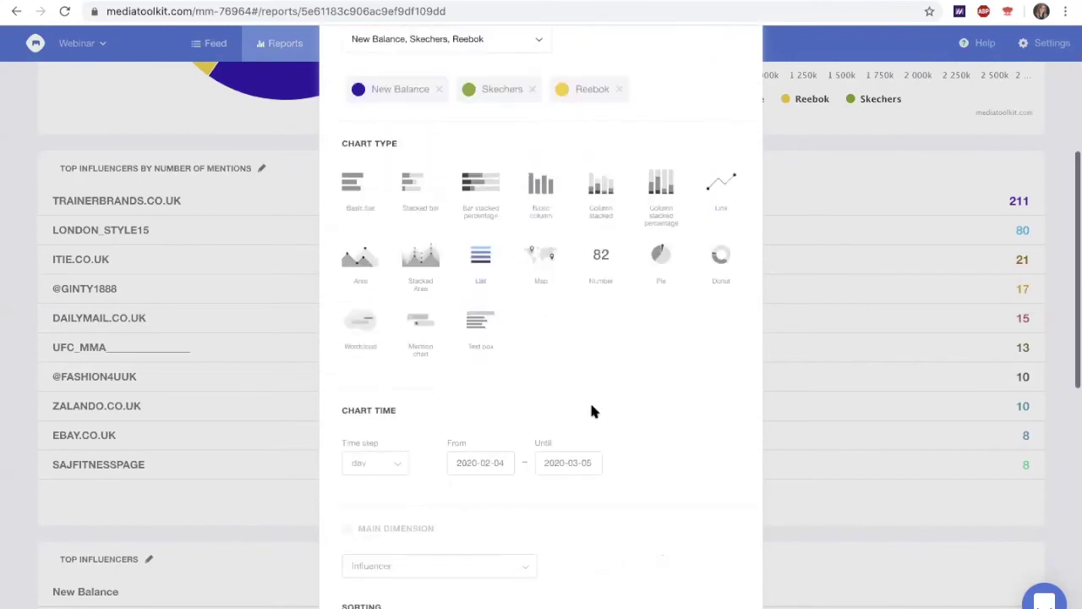
{"action": "scroll", "coordinate": [592, 411], "scroll_direction": "down", "scroll_amount": 3}
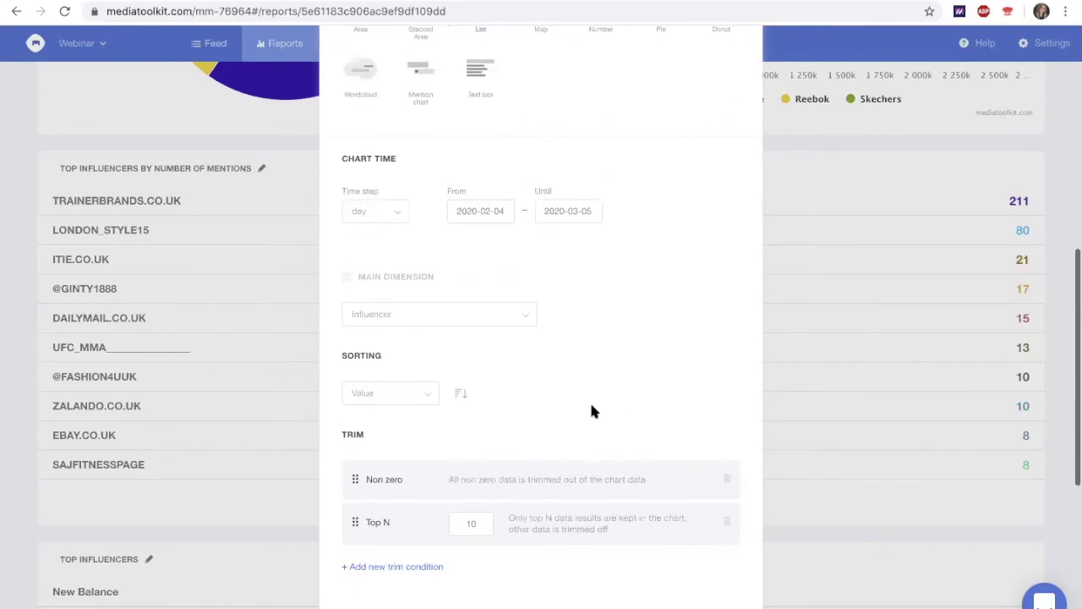
{"action": "scroll", "coordinate": [592, 411], "scroll_direction": "down", "scroll_amount": 2}
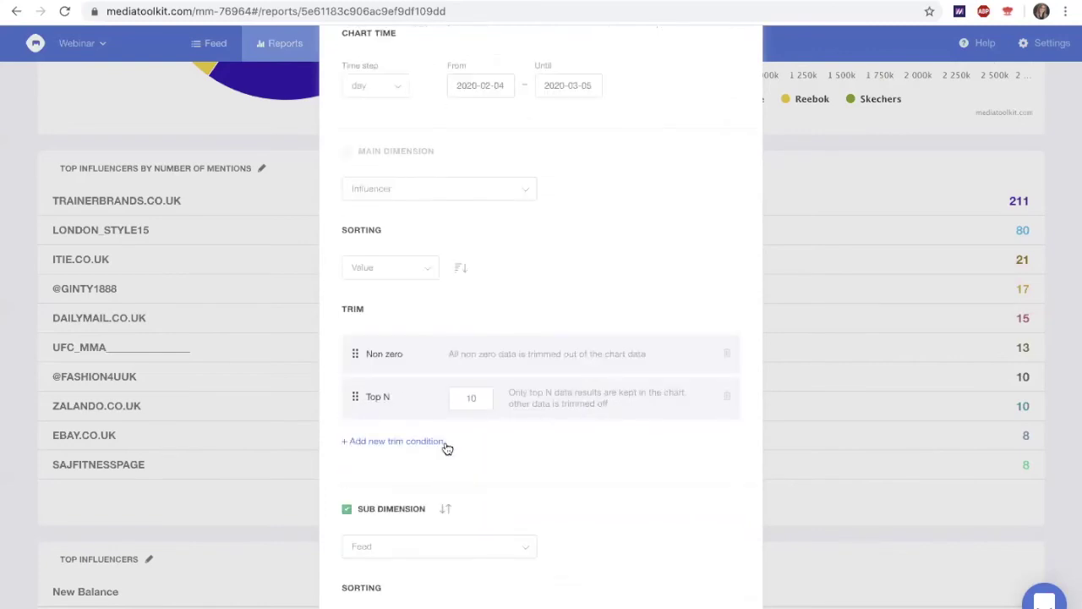
{"action": "scroll", "coordinate": [447, 448], "scroll_direction": "down", "scroll_amount": 1}
{"action": "left_click", "coordinate": [446, 404]}
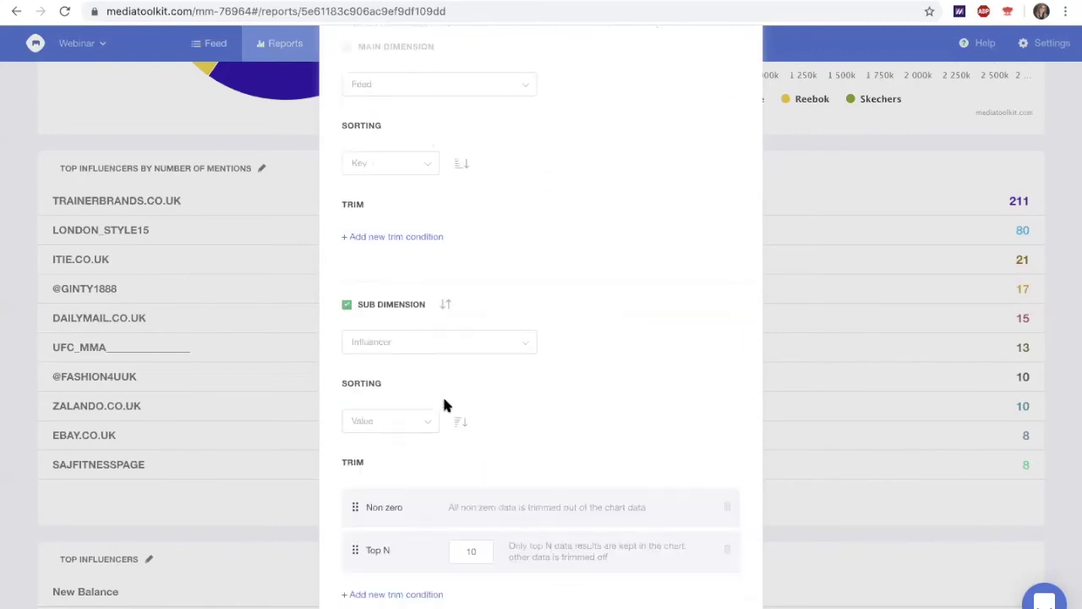
{"action": "scroll", "coordinate": [442, 312], "scroll_direction": "up", "scroll_amount": 5}
{"action": "scroll", "coordinate": [442, 312], "scroll_direction": "up", "scroll_amount": 4}
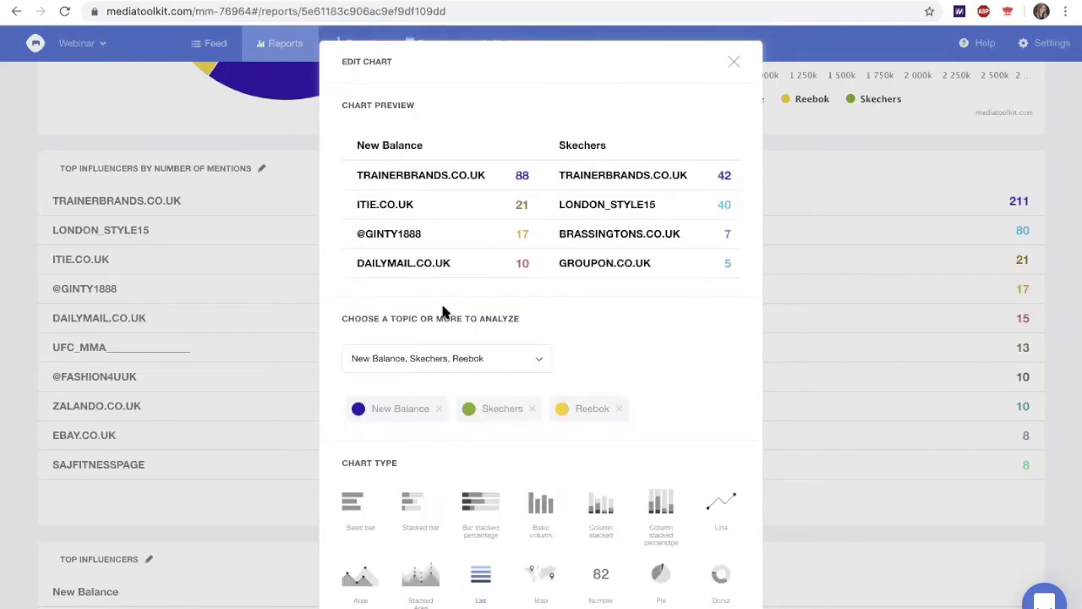
{"action": "scroll", "coordinate": [511, 312], "scroll_direction": "down", "scroll_amount": 9}
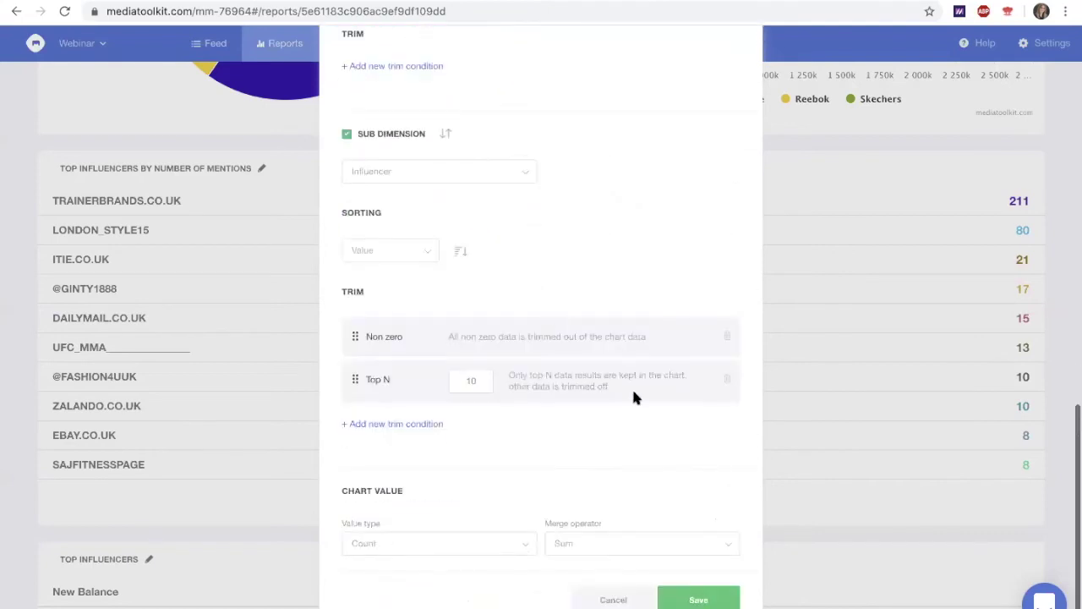
{"action": "left_click", "coordinate": [694, 599]}
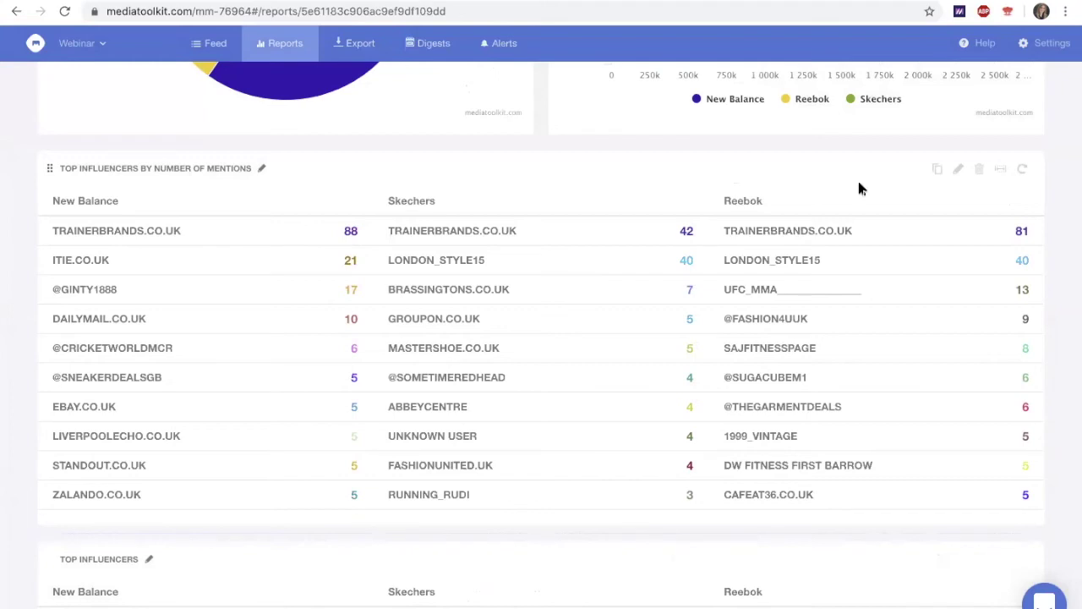
Review the Top N trim and chart type settings of the Top influencers by number of mentions chart, and leave the editor without saving.
{"action": "left_click", "coordinate": [957, 169]}
{"action": "scroll", "coordinate": [630, 386], "scroll_direction": "down", "scroll_amount": 15}
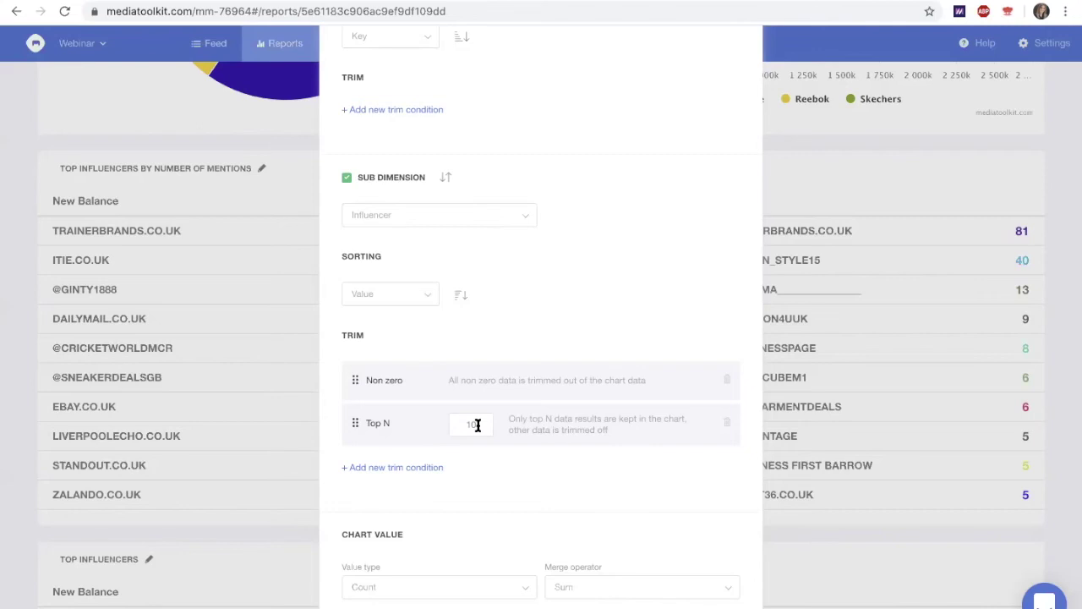
{"action": "left_click_drag", "start_coordinate": [478, 424], "coordinate": [464, 425]}
{"action": "left_click", "coordinate": [486, 447]}
{"action": "scroll", "coordinate": [502, 461], "scroll_direction": "up", "scroll_amount": 10}
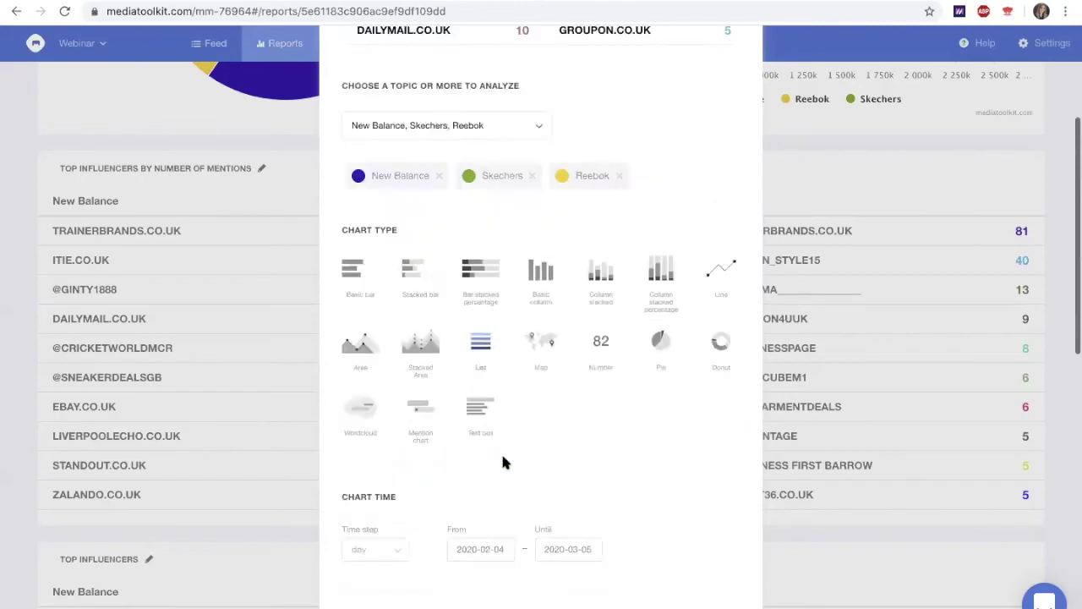
{"action": "scroll", "coordinate": [502, 460], "scroll_direction": "down", "scroll_amount": 10}
{"action": "left_click", "coordinate": [611, 599]}
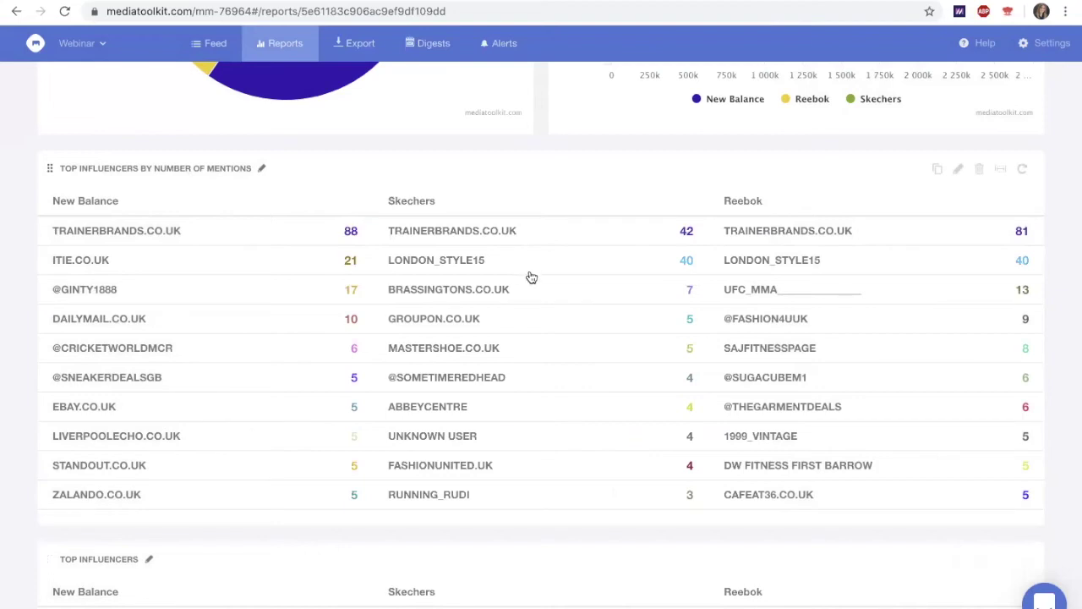
Duplicate the Top influencers by number of mentions chart, set the copy's value type to Reach, and save it.
{"action": "left_click", "coordinate": [938, 170]}
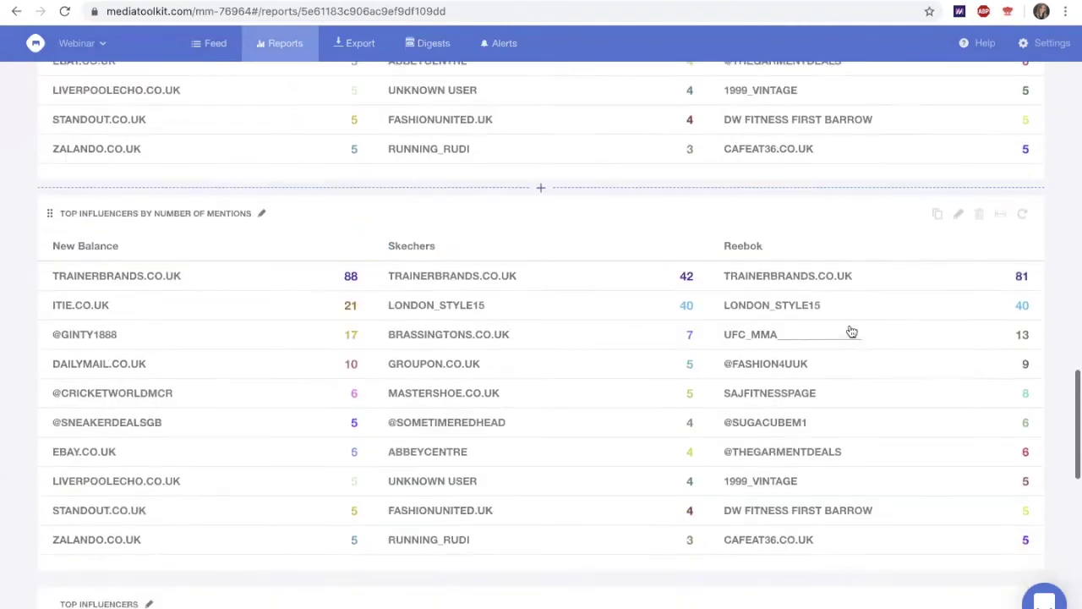
{"action": "left_click", "coordinate": [960, 213]}
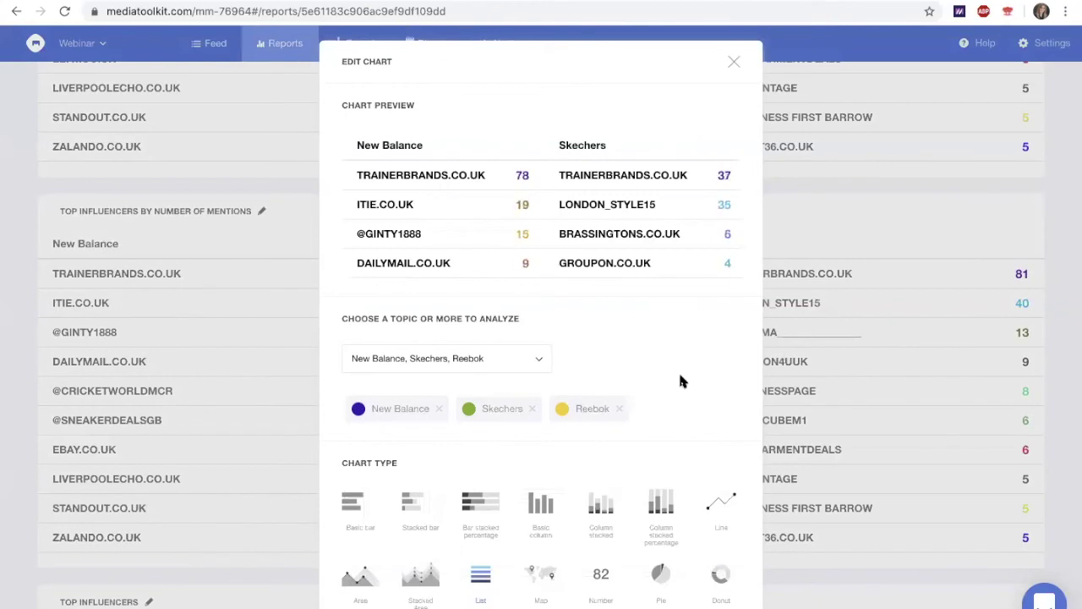
{"action": "scroll", "coordinate": [681, 381], "scroll_direction": "down", "scroll_amount": 15}
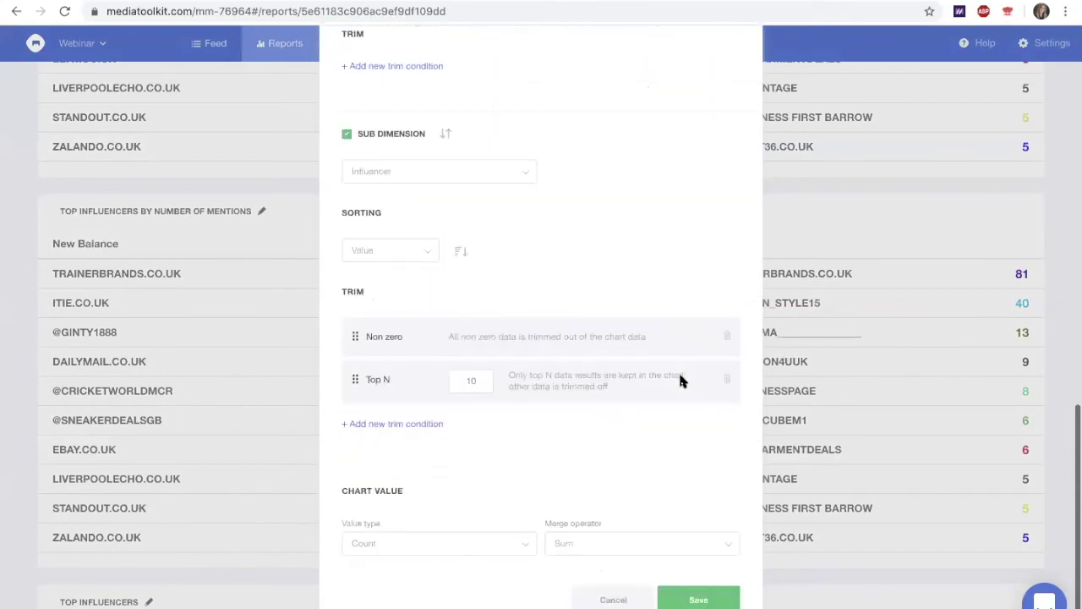
{"action": "left_click", "coordinate": [444, 544]}
{"action": "left_click", "coordinate": [402, 433]}
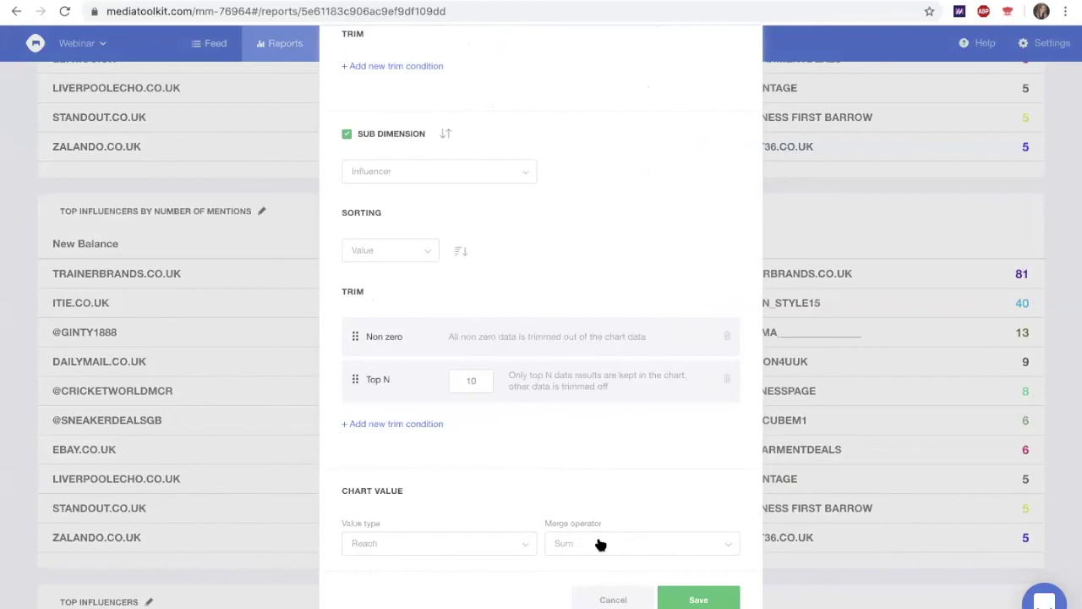
{"action": "scroll", "coordinate": [623, 380], "scroll_direction": "up", "scroll_amount": 10}
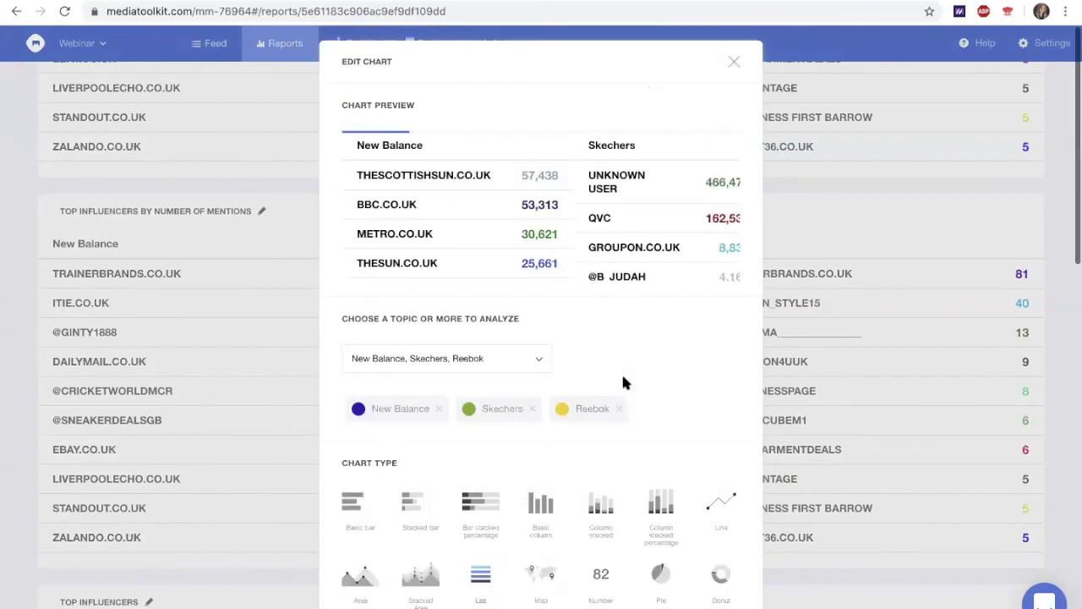
{"action": "scroll", "coordinate": [623, 383], "scroll_direction": "down", "scroll_amount": 10}
{"action": "left_click", "coordinate": [693, 601]}
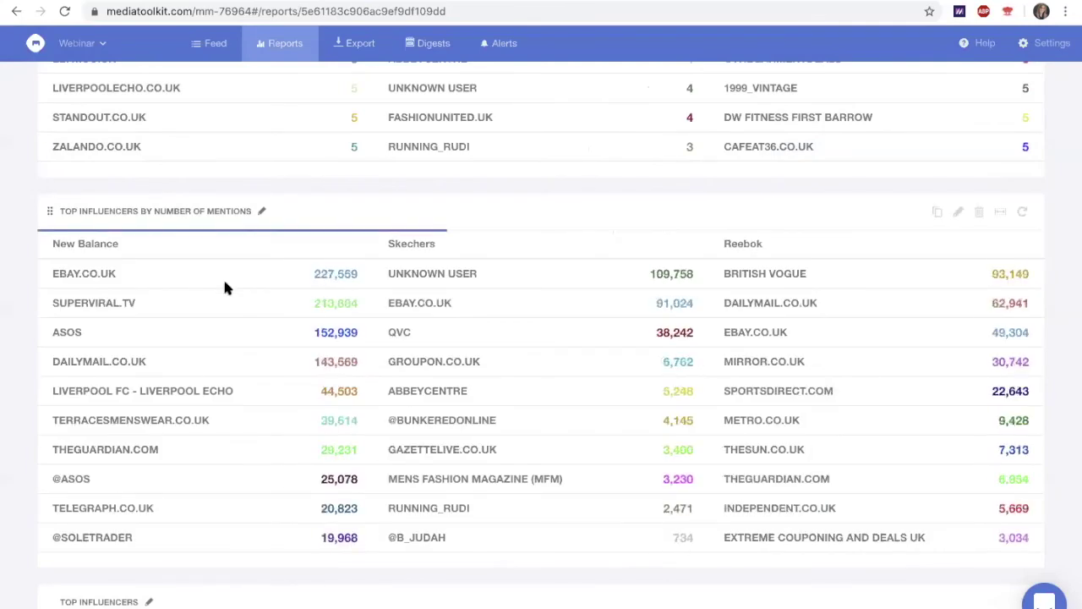
Rename the duplicated chart as Top influencers by reach.
{"action": "left_click", "coordinate": [261, 215]}
{"action": "left_click", "coordinate": [88, 208]}
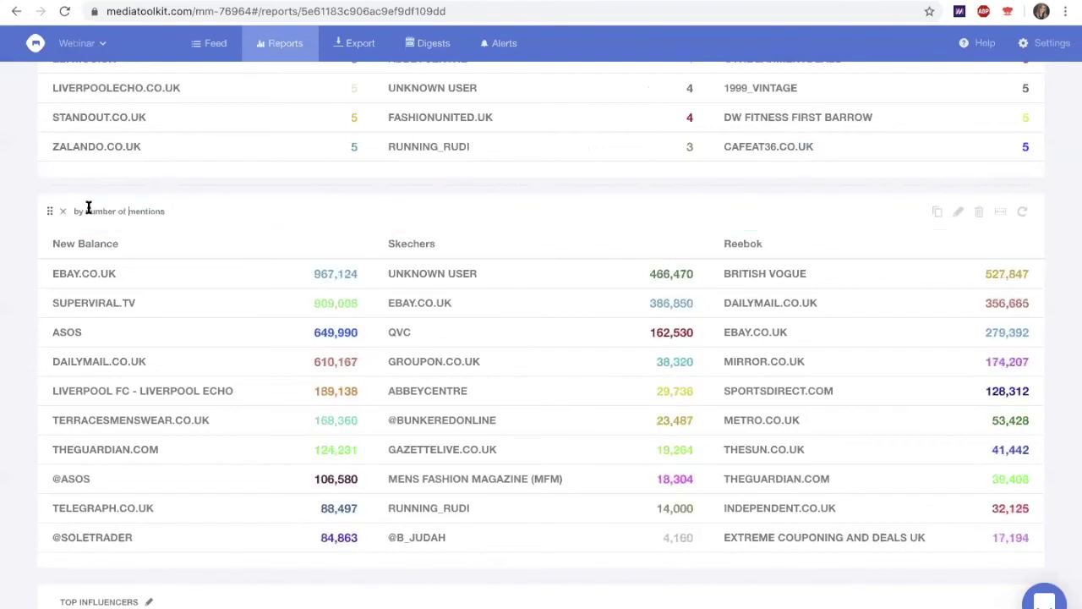
{"action": "left_click_drag", "start_coordinate": [86, 209], "coordinate": [193, 210]}
{"action": "type", "text": "reach"}
{"action": "key", "text": "Return"}
Rename the original Top influencers chart as Top influencers by influence score.
{"action": "scroll", "coordinate": [287, 248], "scroll_direction": "down", "scroll_amount": 4}
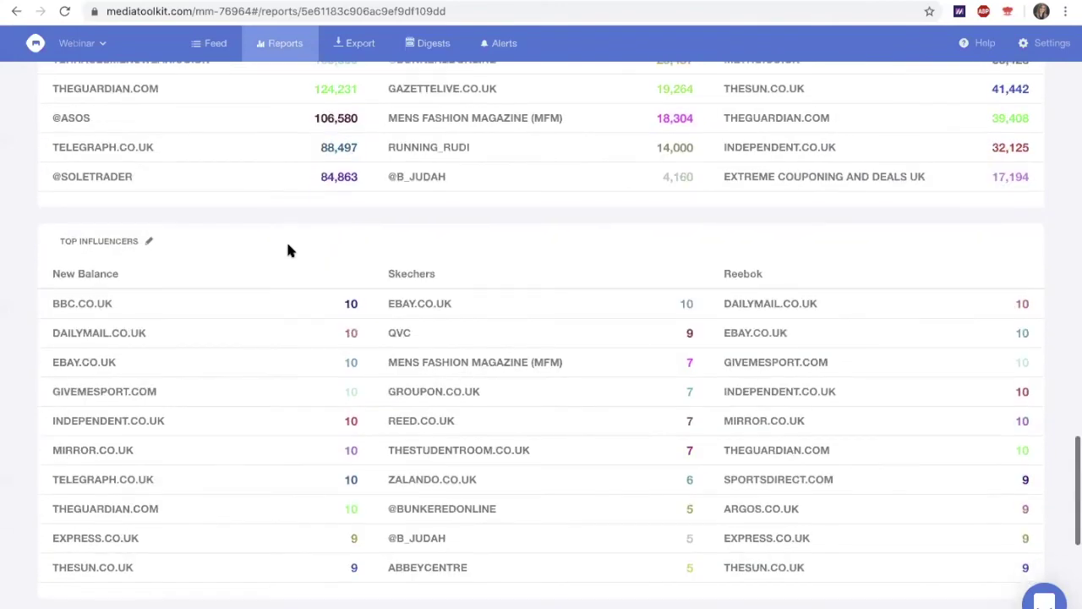
{"action": "left_click", "coordinate": [148, 243]}
{"action": "left_click", "coordinate": [133, 241]}
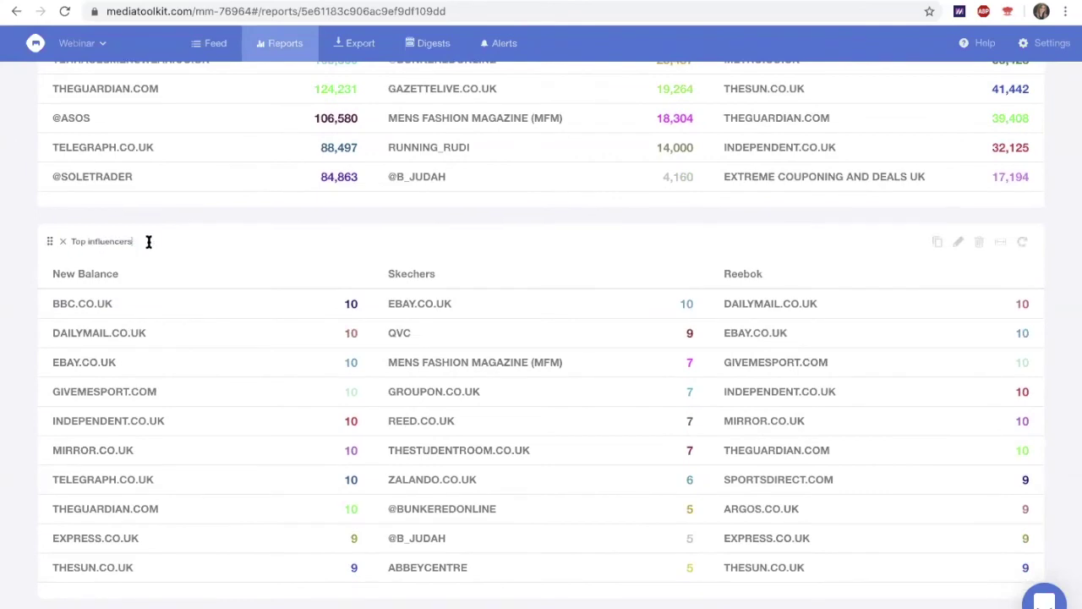
{"action": "type", "text": "by influence score"}
{"action": "key", "text": "Return"}
Customize the whole Benchmark analysis dashboard to cover last month, 2020-02-01 to 2020-02-29, and apply the new time period.
{"action": "scroll", "coordinate": [280, 265], "scroll_direction": "up", "scroll_amount": 8}
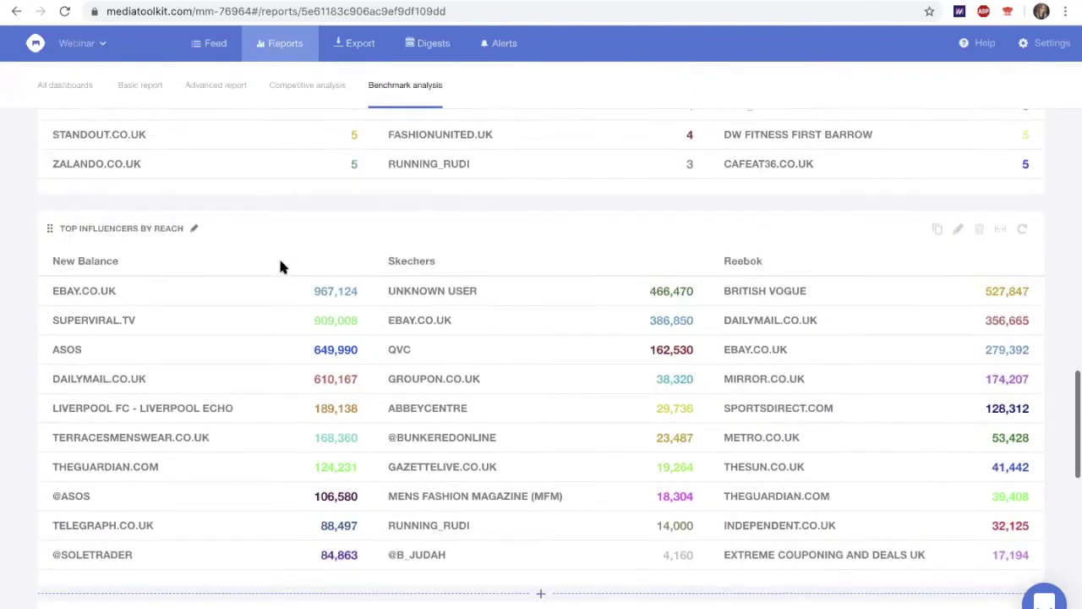
{"action": "scroll", "coordinate": [281, 266], "scroll_direction": "down", "scroll_amount": 7}
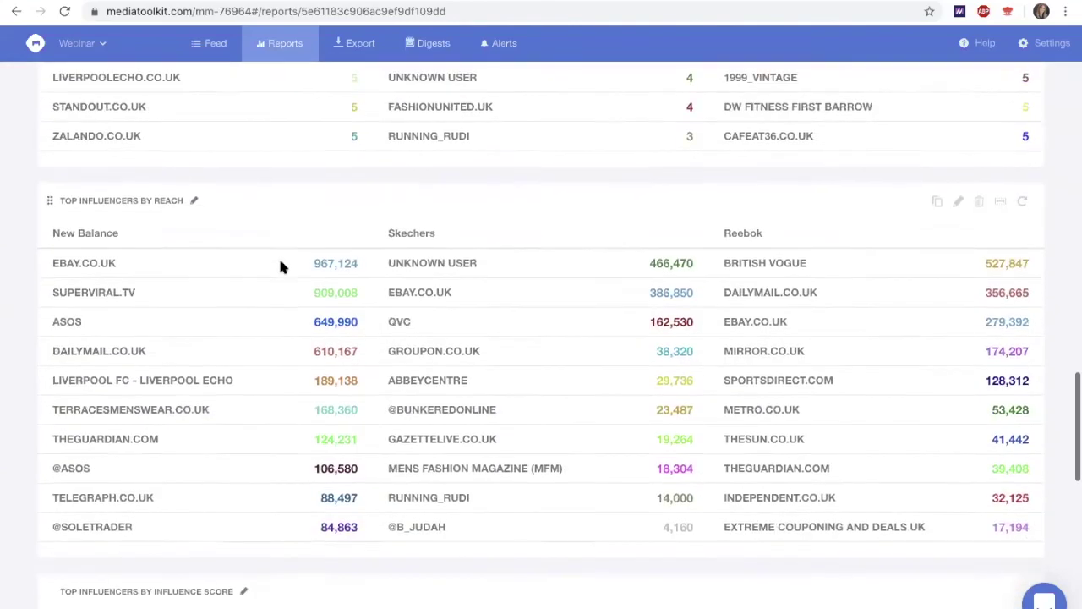
{"action": "scroll", "coordinate": [281, 267], "scroll_direction": "down", "scroll_amount": 2}
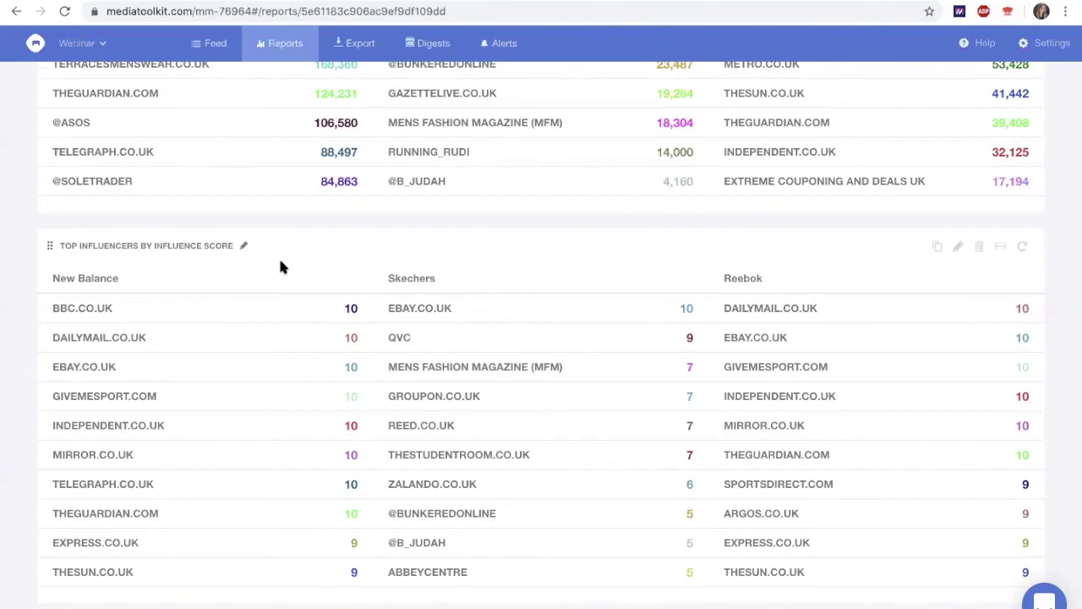
{"action": "scroll", "coordinate": [282, 267], "scroll_direction": "down", "scroll_amount": 4}
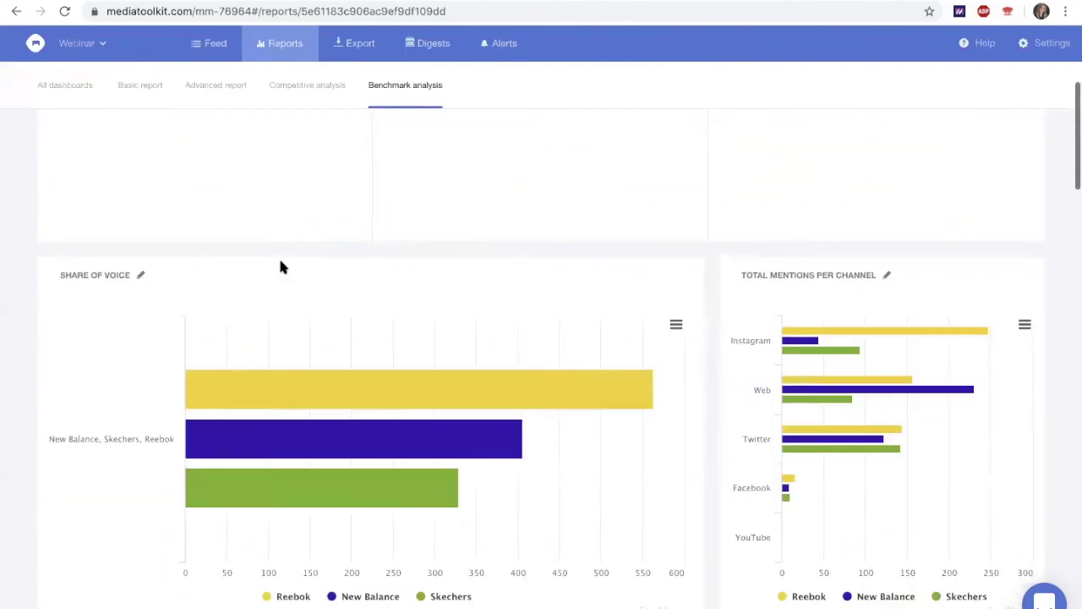
{"action": "scroll", "coordinate": [282, 267], "scroll_direction": "up", "scroll_amount": 5}
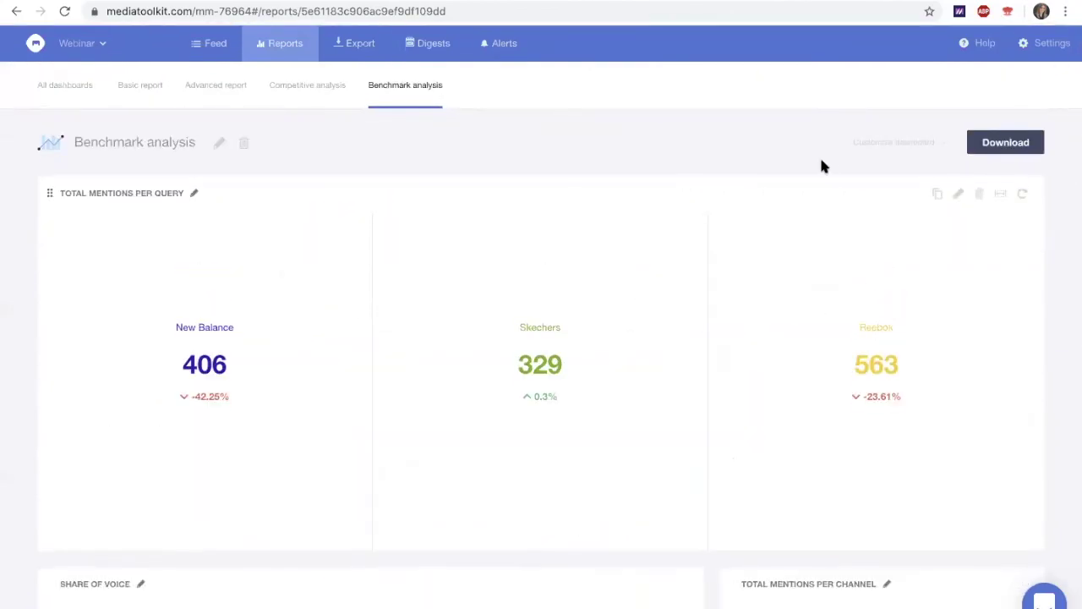
{"action": "left_click", "coordinate": [884, 151]}
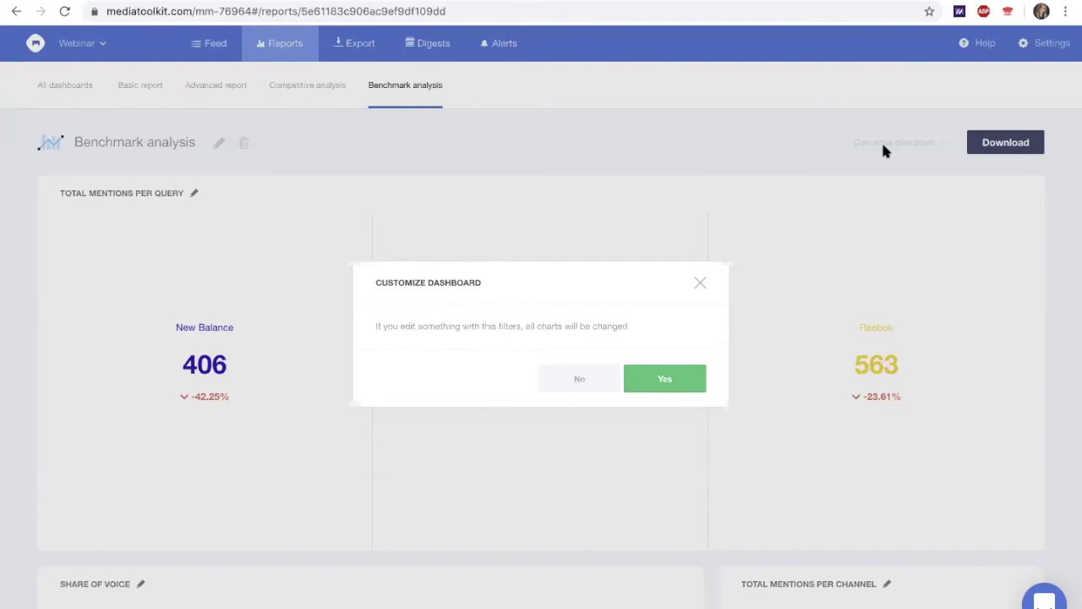
{"action": "left_click", "coordinate": [688, 378]}
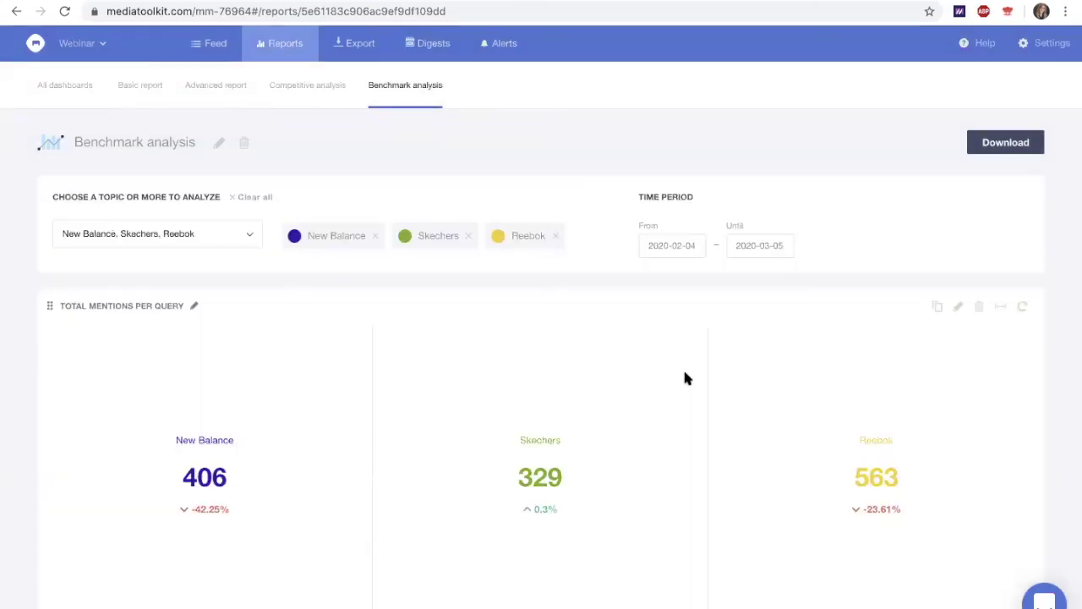
{"action": "left_click", "coordinate": [674, 246]}
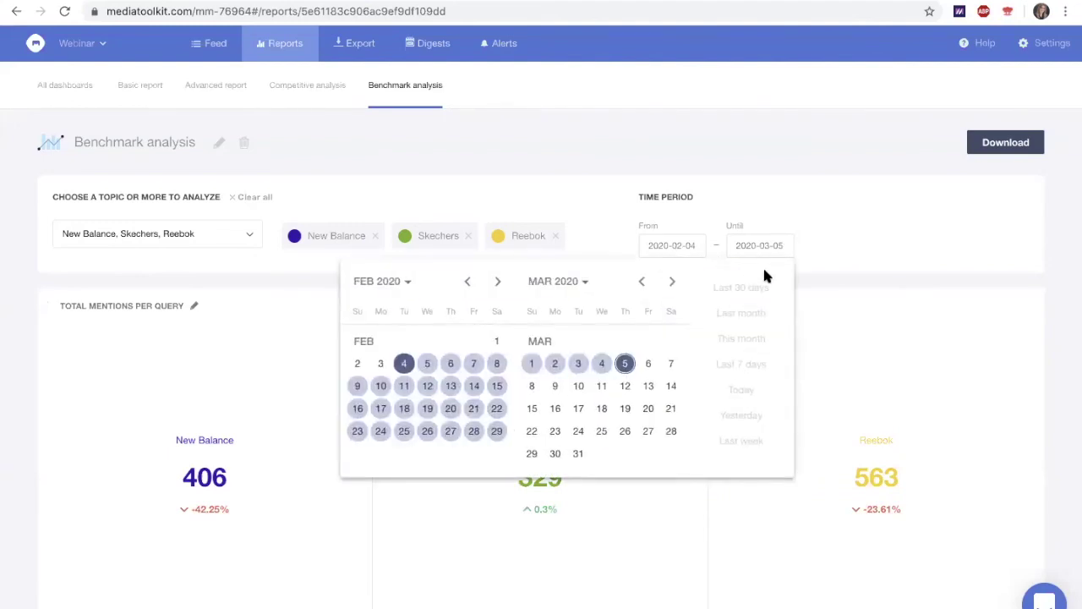
{"action": "left_click", "coordinate": [741, 314]}
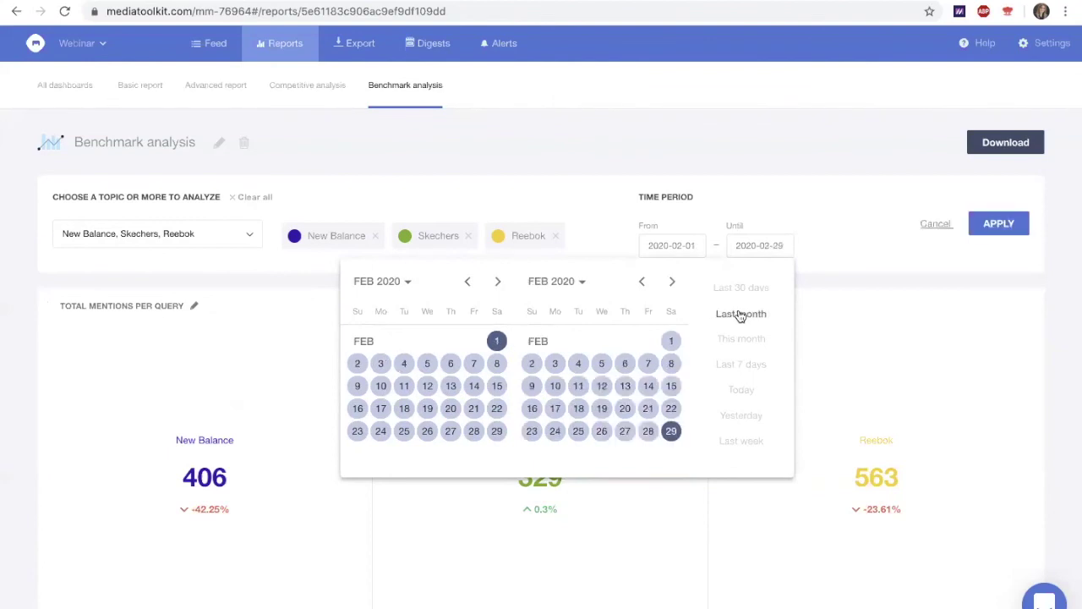
{"action": "left_click", "coordinate": [998, 225]}
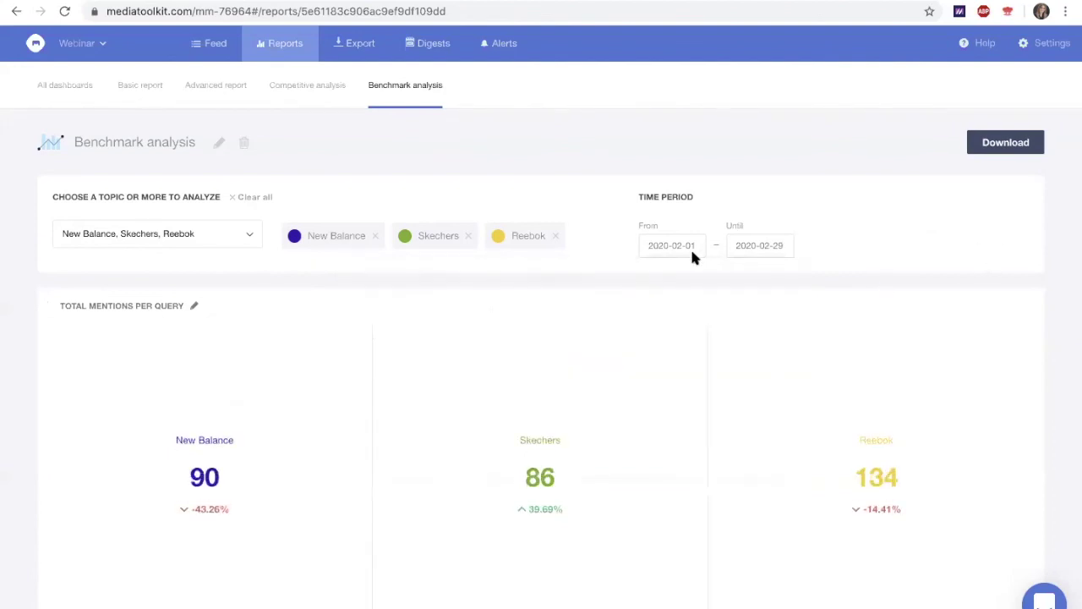
Start a new dashboard from the overview of all dashboards, name it Tags, and base it on the Custom dashboard preset.
{"action": "left_click", "coordinate": [72, 90]}
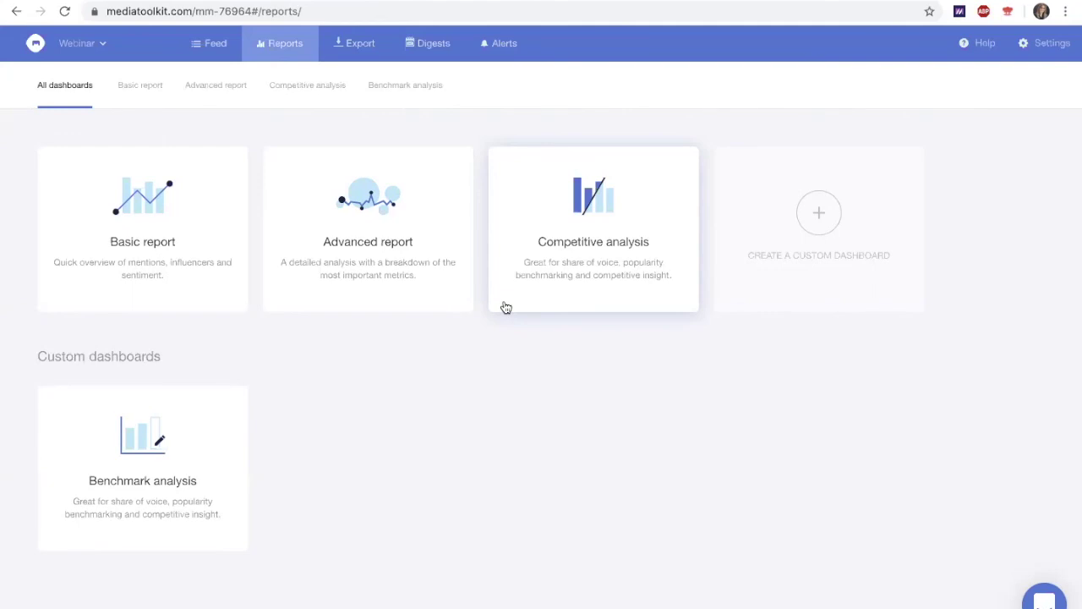
{"action": "left_click", "coordinate": [810, 220]}
{"action": "left_click", "coordinate": [525, 127]}
{"action": "type", "text": "Tags"}
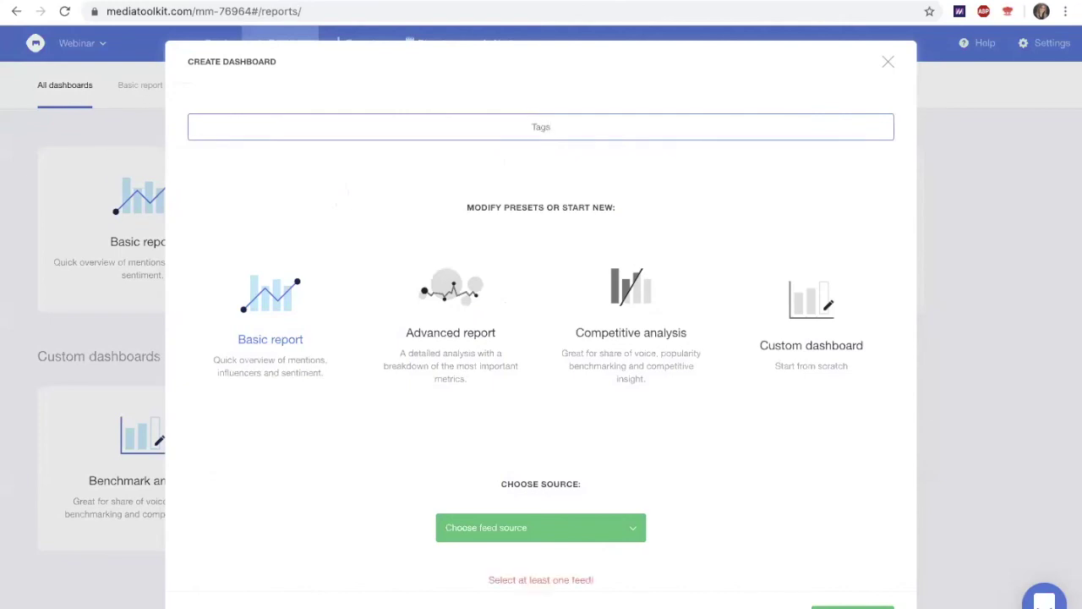
{"action": "left_click", "coordinate": [765, 346]}
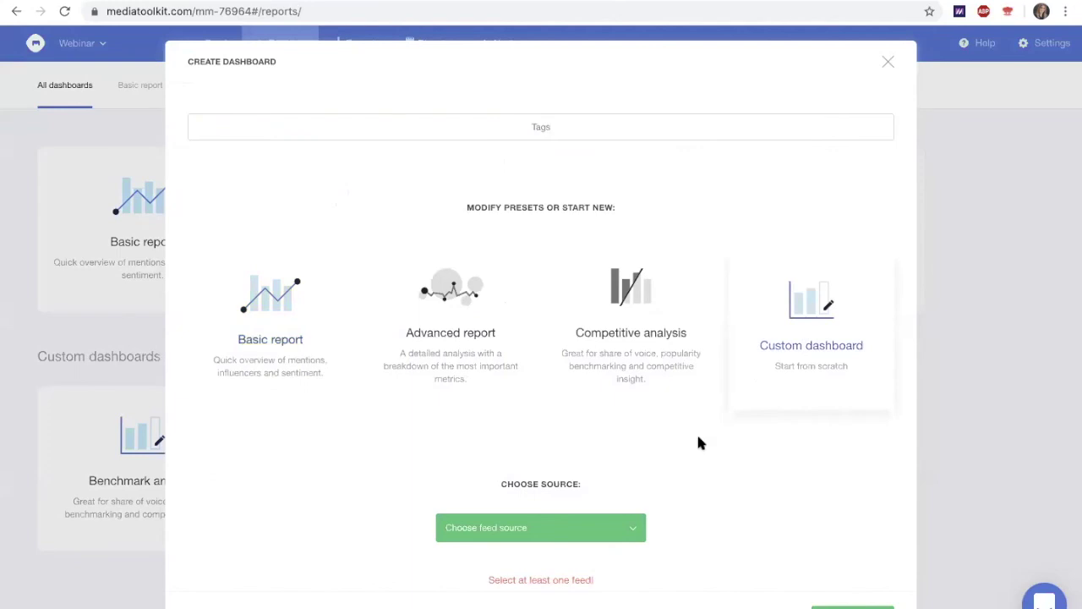
Choose New Balance as the feed source and create the Tags dashboard.
{"action": "left_click", "coordinate": [629, 538]}
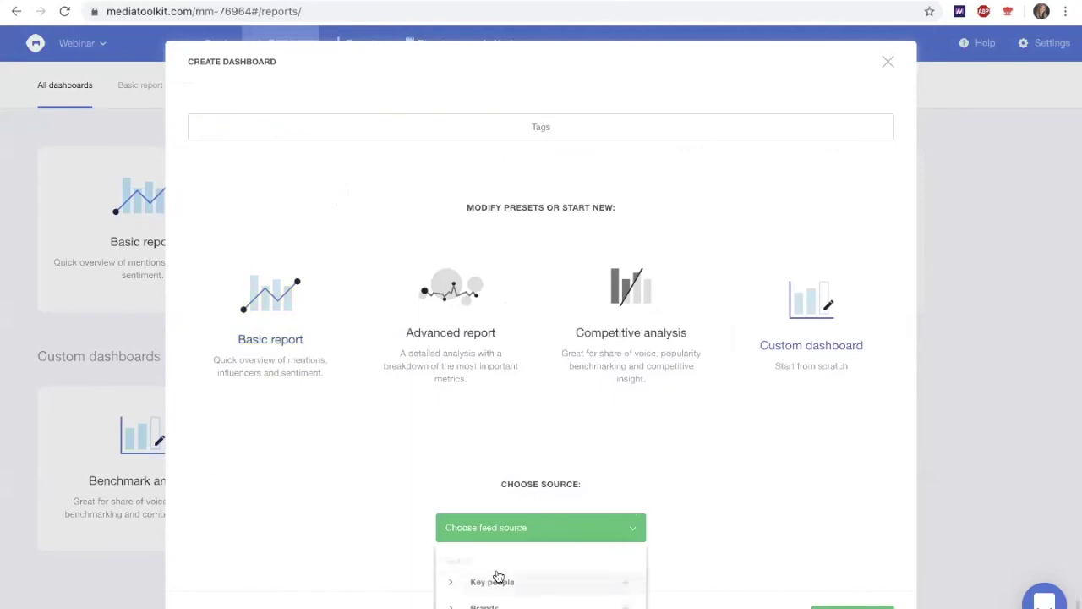
{"action": "scroll", "coordinate": [541, 583], "scroll_direction": "down", "scroll_amount": 2}
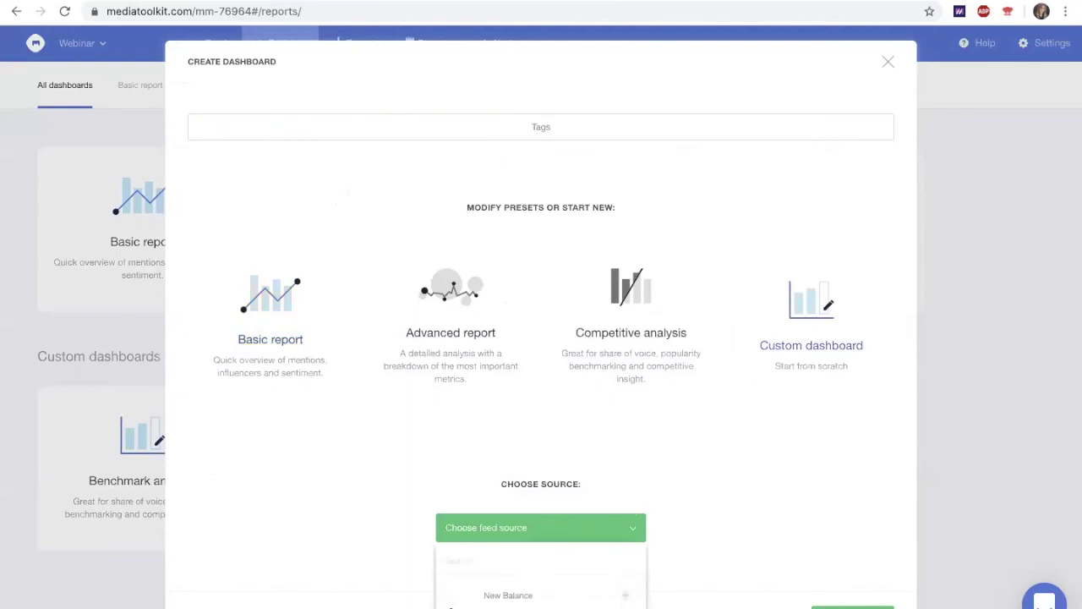
{"action": "left_click", "coordinate": [505, 591]}
{"action": "left_click", "coordinate": [760, 555]}
{"action": "scroll", "coordinate": [759, 556], "scroll_direction": "down", "scroll_amount": 1}
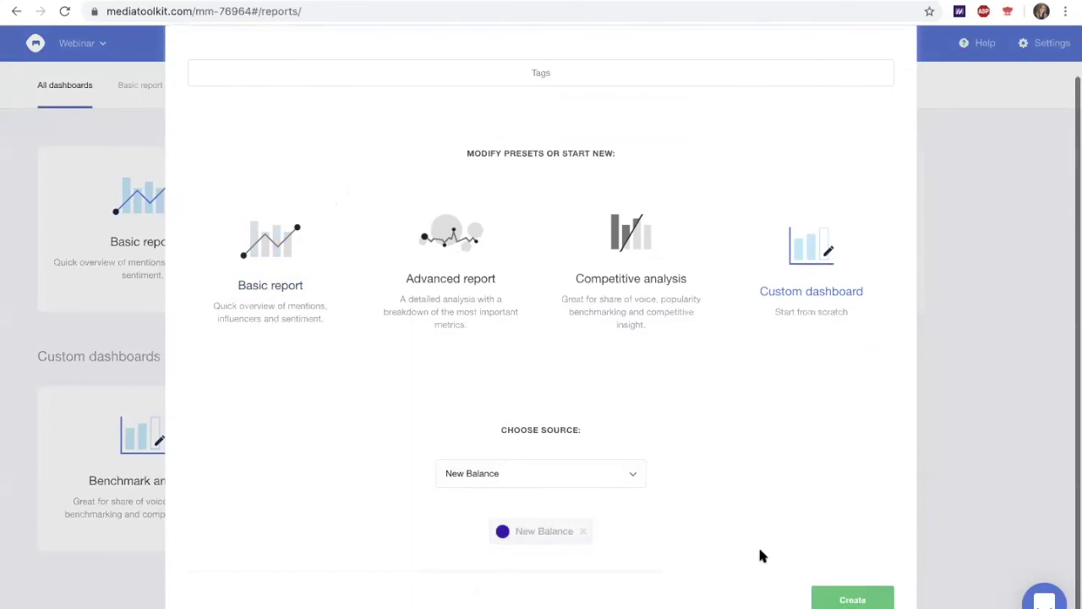
{"action": "left_click", "coordinate": [842, 598]}
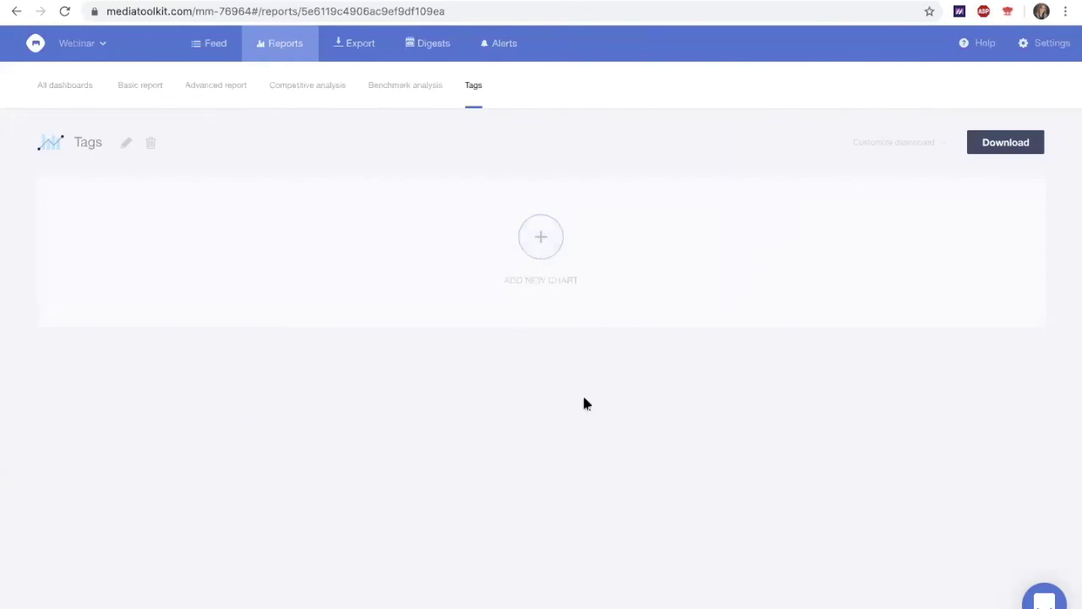
Add a custom chart for New Balance to the empty Tags dashboard and set its chart type to Donut.
{"action": "left_click", "coordinate": [541, 241]}
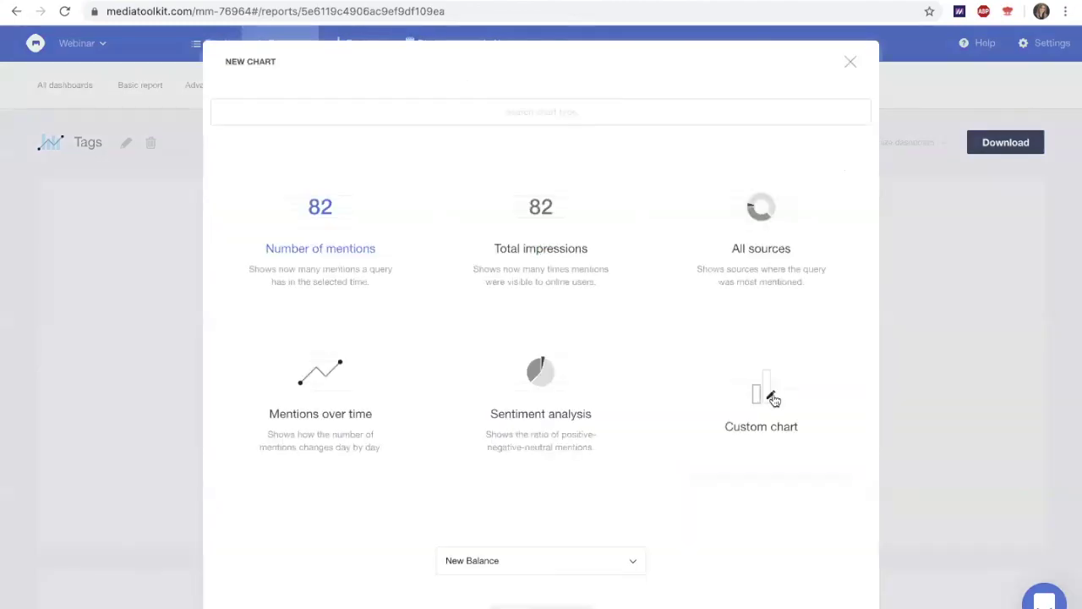
{"action": "scroll", "coordinate": [773, 398], "scroll_direction": "down", "scroll_amount": 10}
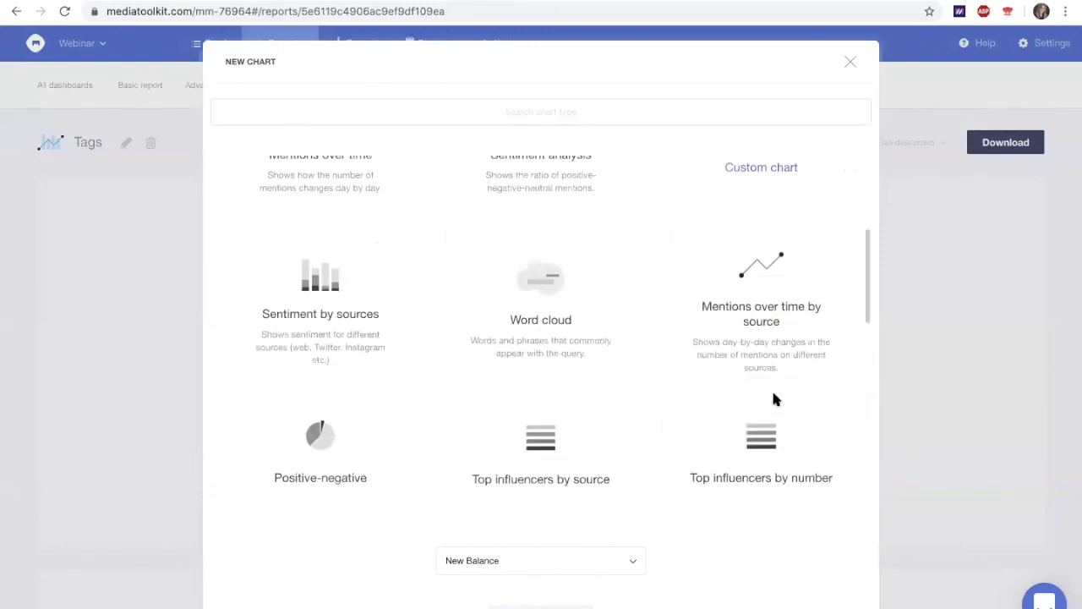
{"action": "left_click", "coordinate": [815, 599]}
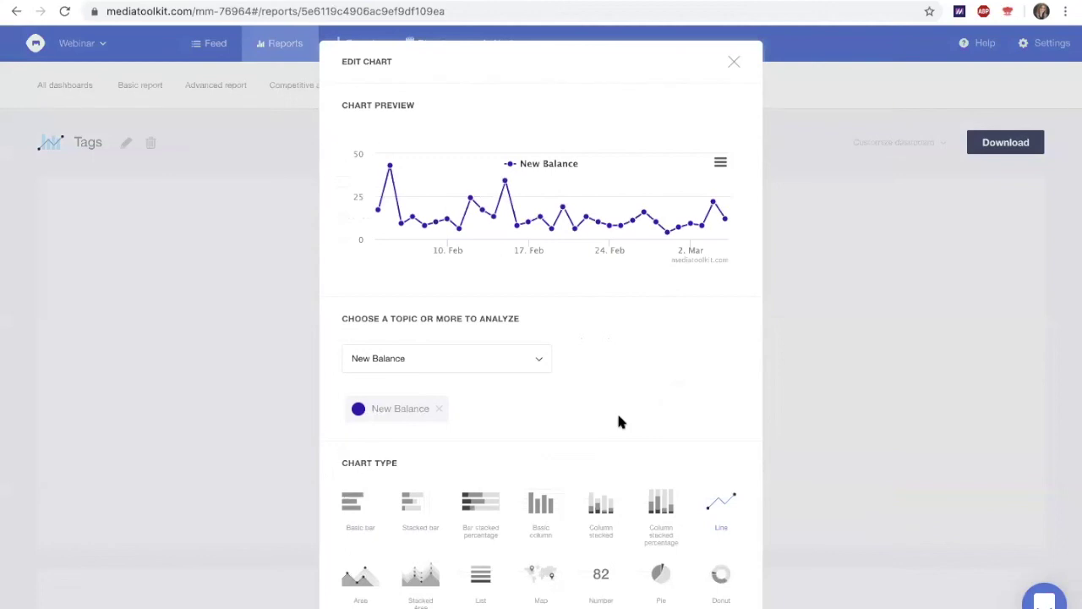
{"action": "scroll", "coordinate": [618, 421], "scroll_direction": "down", "scroll_amount": 2}
{"action": "left_click", "coordinate": [719, 404]}
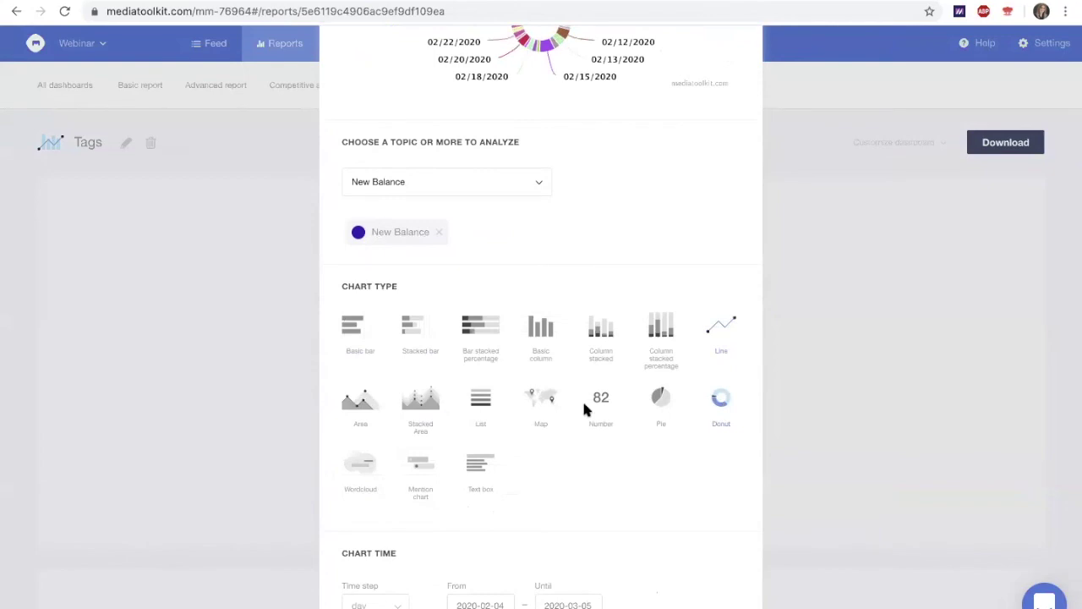
Set the donut chart's main dimension to Feed and enable a sub dimension set to Tag.
{"action": "scroll", "coordinate": [582, 398], "scroll_direction": "down", "scroll_amount": 4}
{"action": "left_click", "coordinate": [526, 338]}
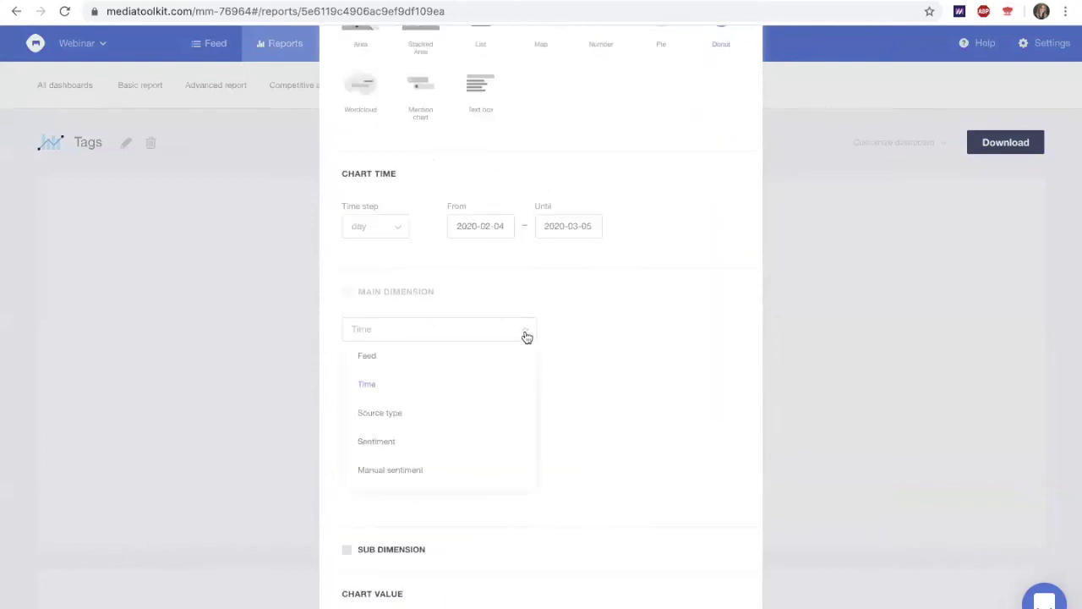
{"action": "left_click", "coordinate": [356, 361]}
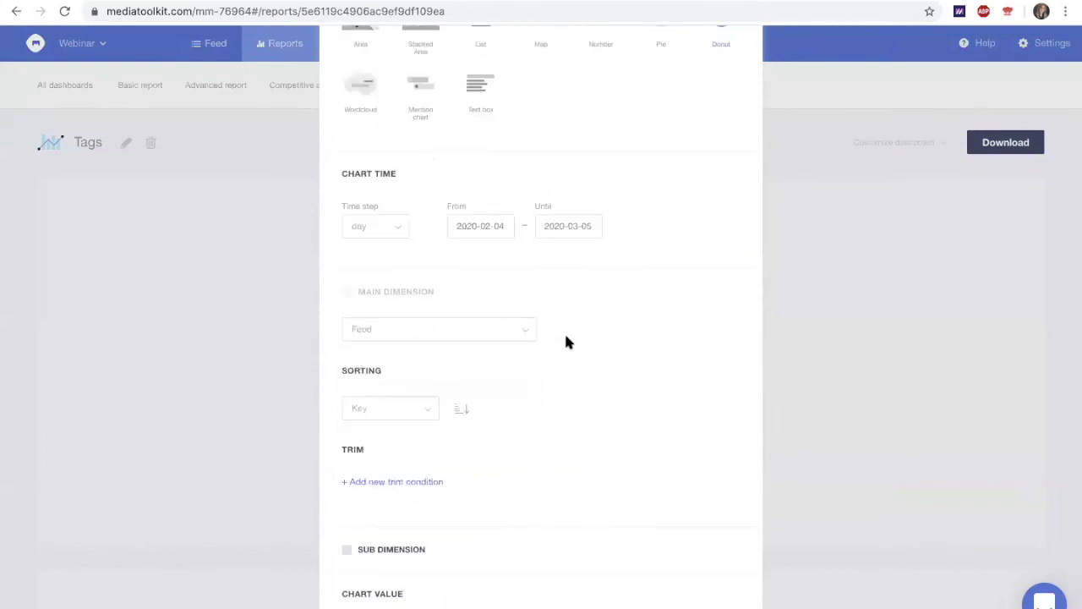
{"action": "scroll", "coordinate": [566, 341], "scroll_direction": "down", "scroll_amount": 1}
{"action": "left_click", "coordinate": [365, 449]}
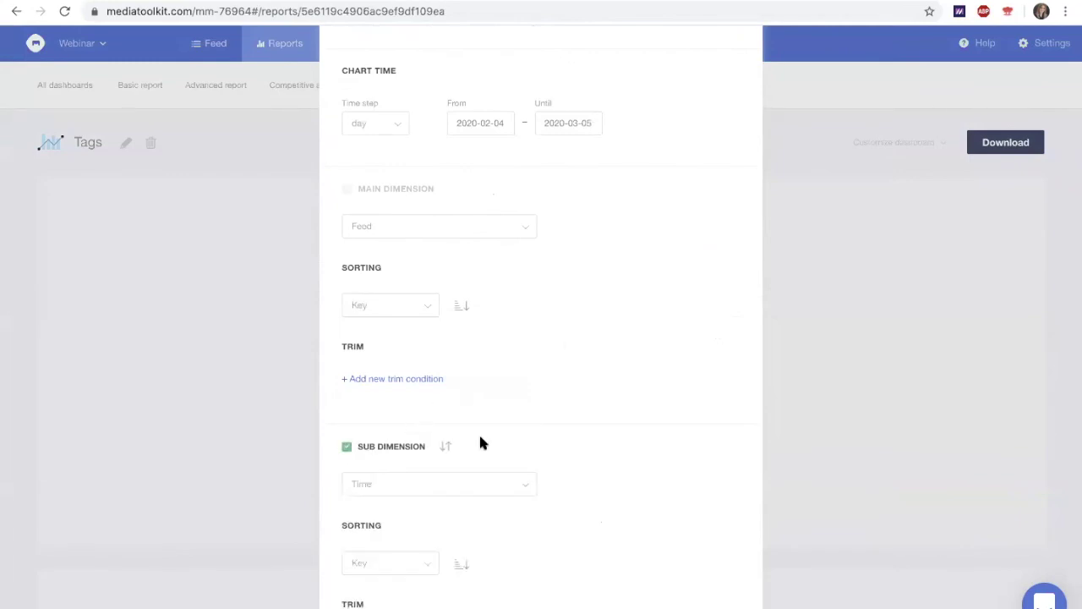
{"action": "left_click", "coordinate": [495, 490]}
{"action": "scroll", "coordinate": [428, 423], "scroll_direction": "down", "scroll_amount": 3}
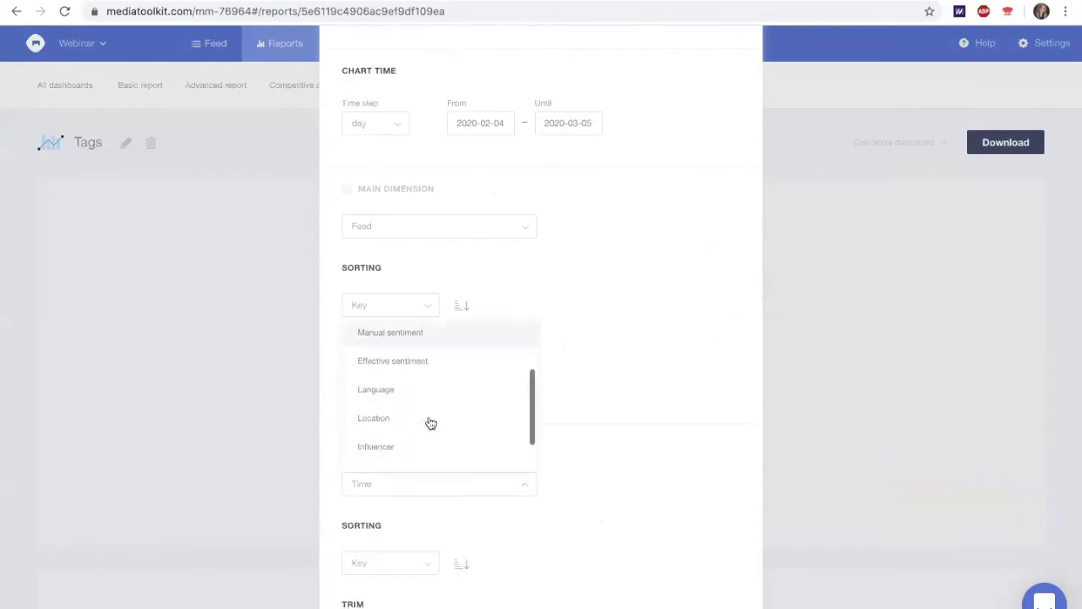
{"action": "left_click", "coordinate": [385, 450]}
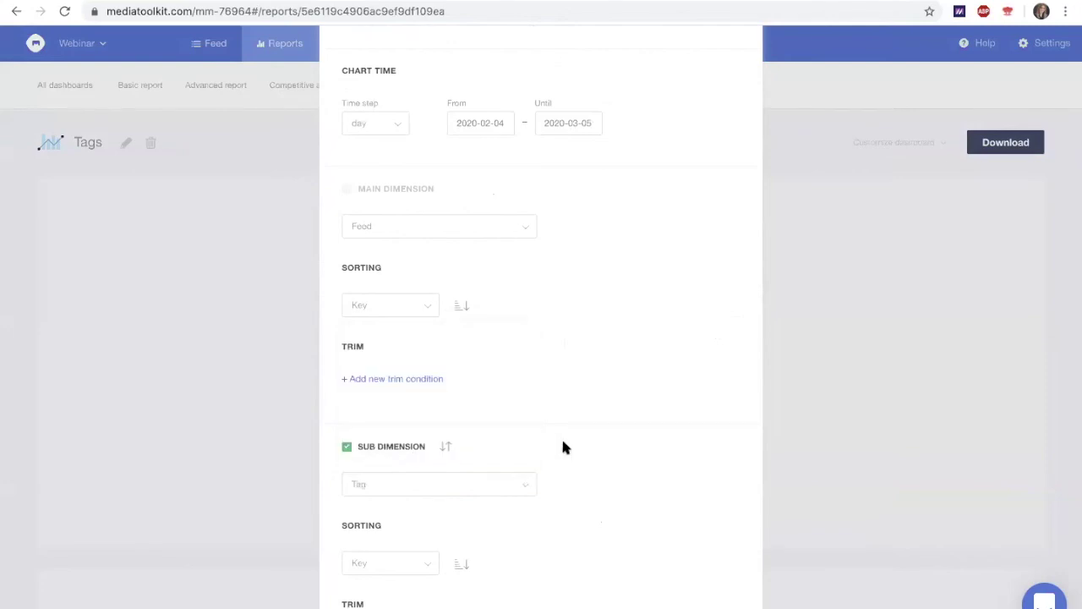
{"action": "scroll", "coordinate": [602, 446], "scroll_direction": "down", "scroll_amount": 4}
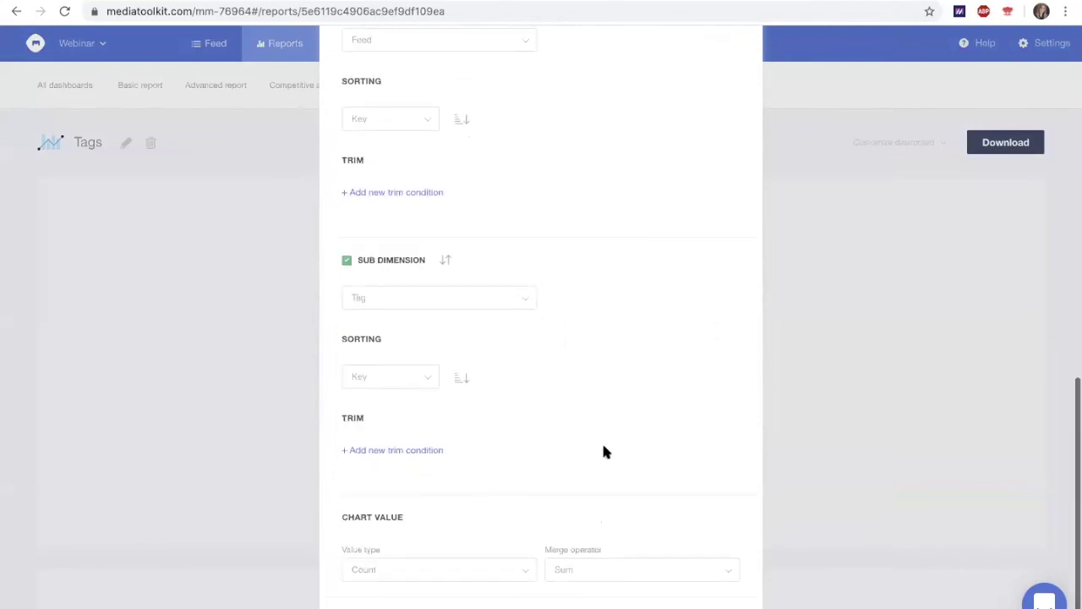